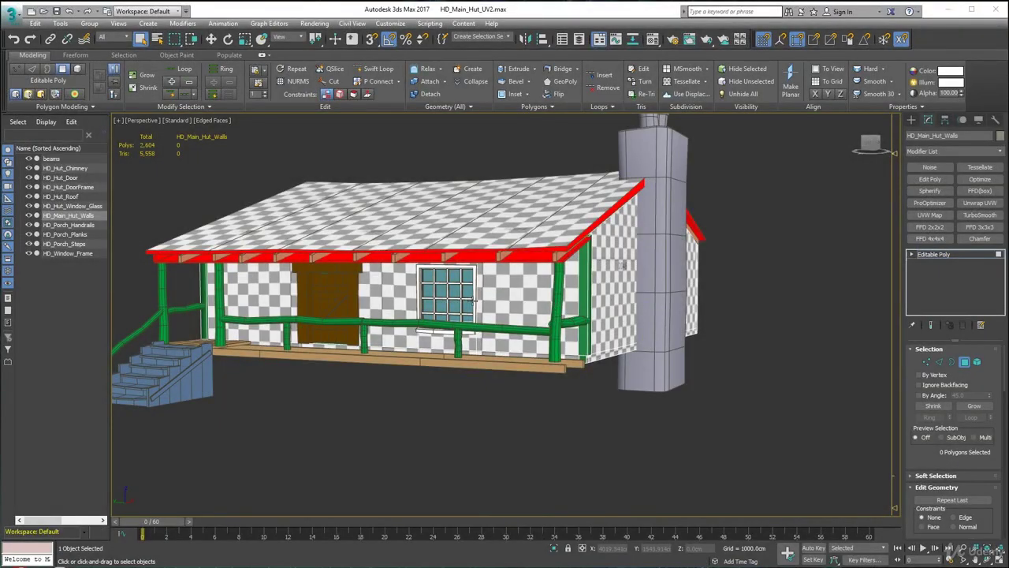
scroll(456, 286, "up", 6)
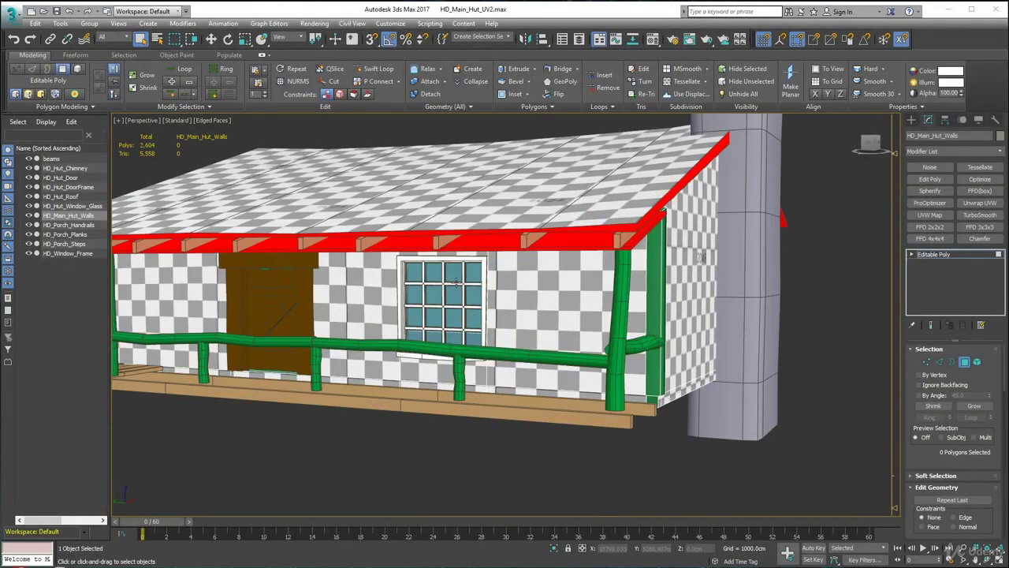
left_click(376, 232)
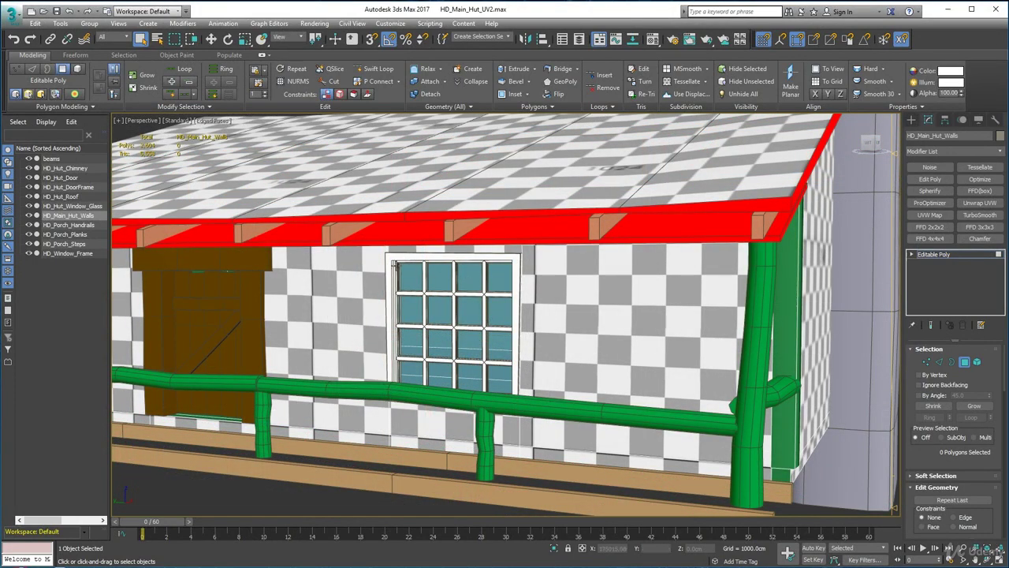
left_click(410, 258)
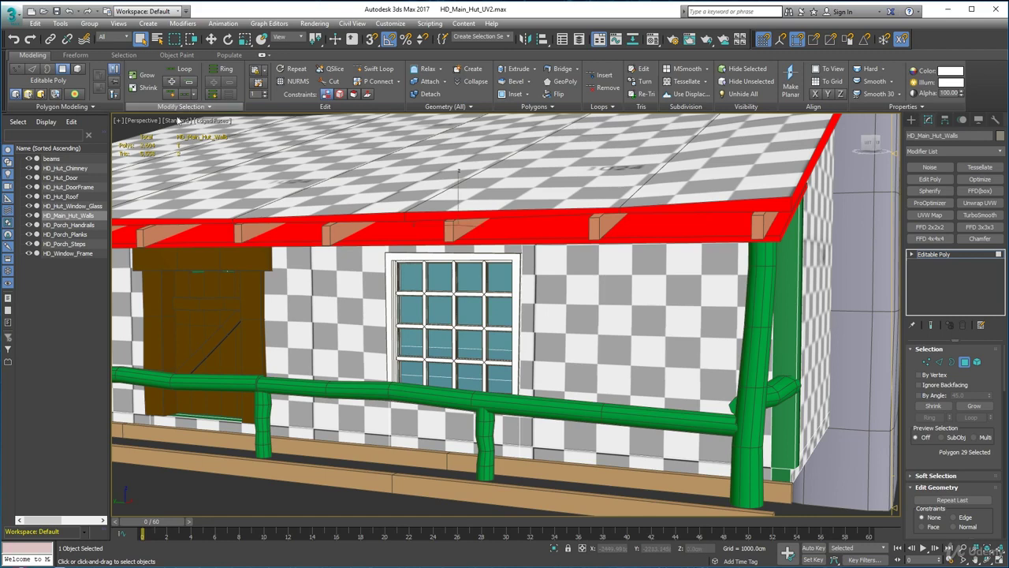
left_click(211, 120)
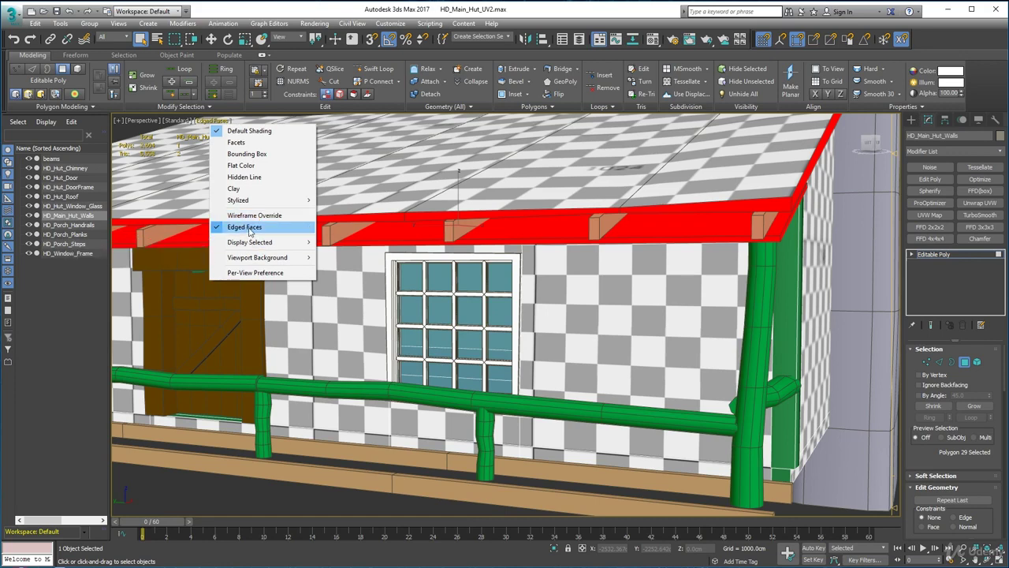
left_click(434, 300)
- Leave polygon editing on the hut walls and select the window frame together with the window glass
scroll(433, 297, "up", 7)
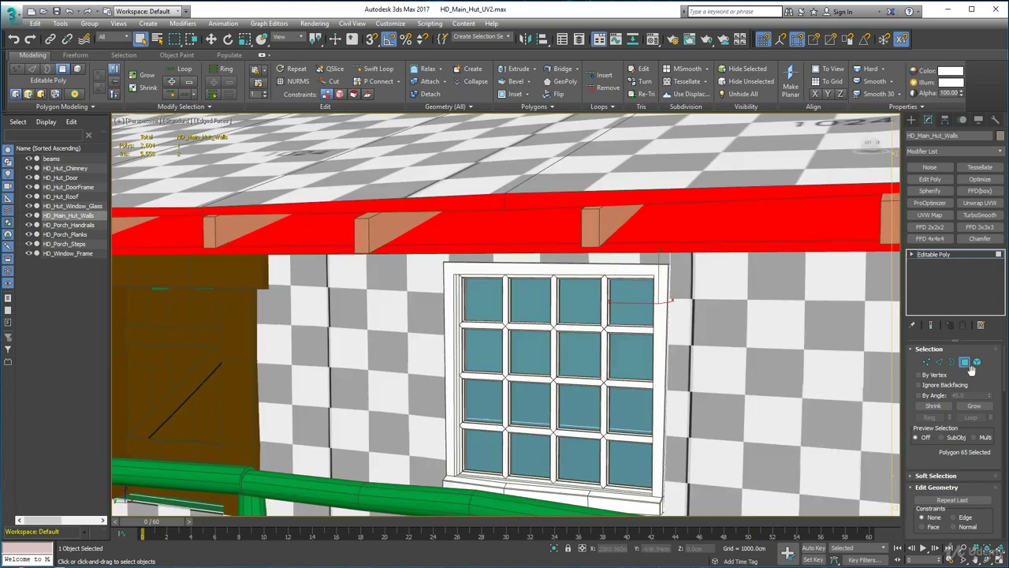
left_click(963, 363)
left_click(464, 268)
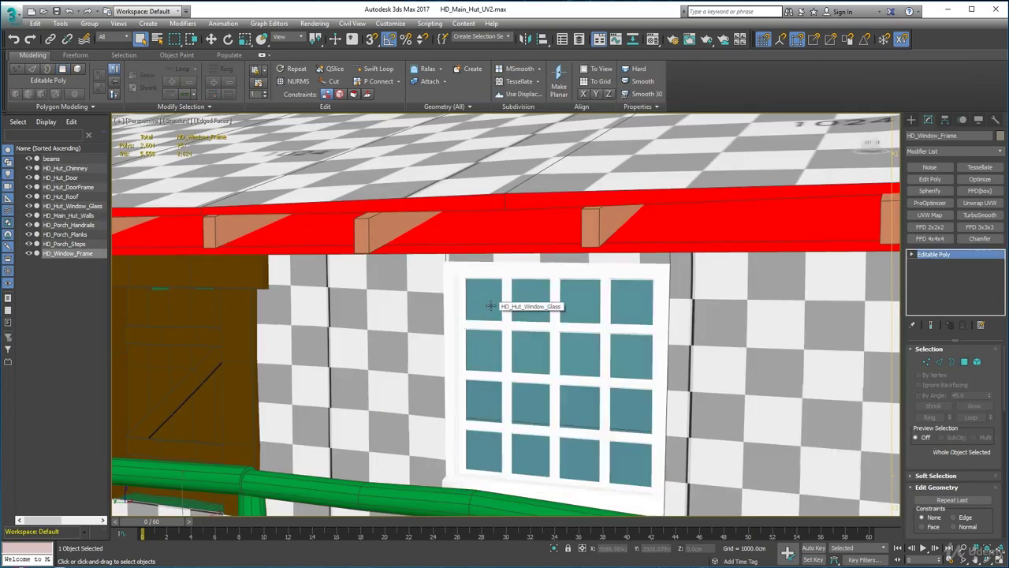
left_click(489, 306, "ctrl")
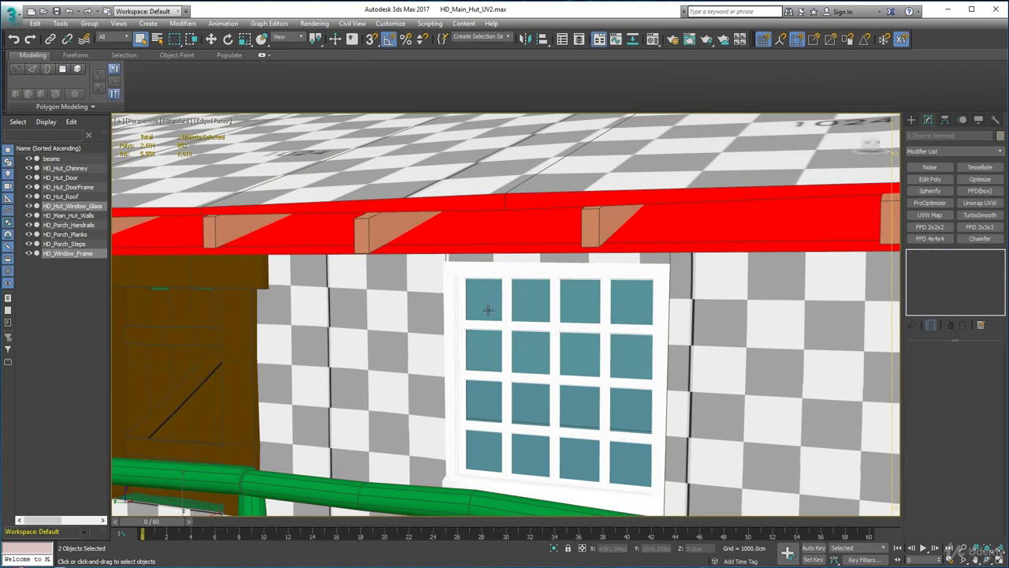
left_click(211, 38)
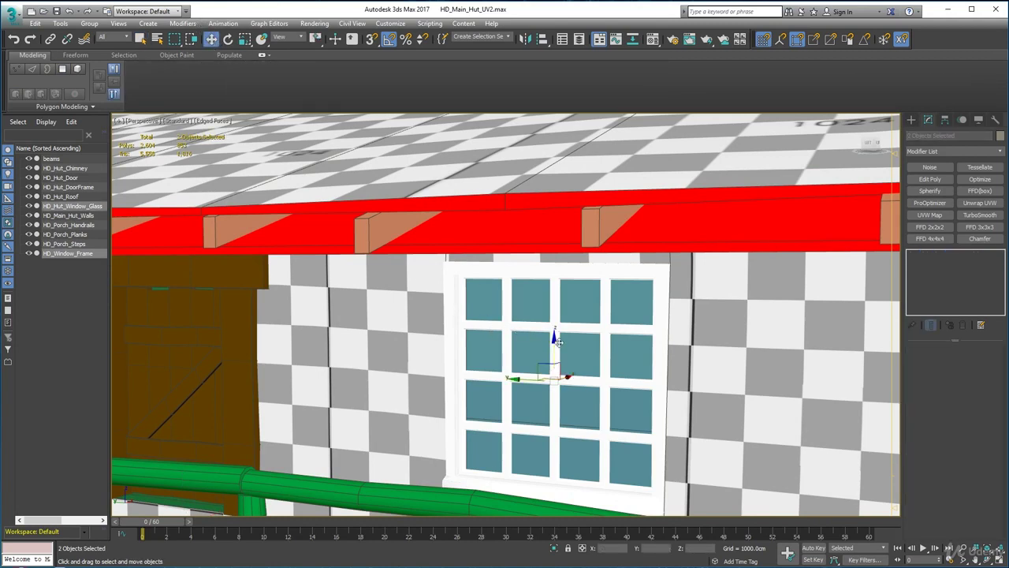
left_click_drag(555, 337, 544, 368)
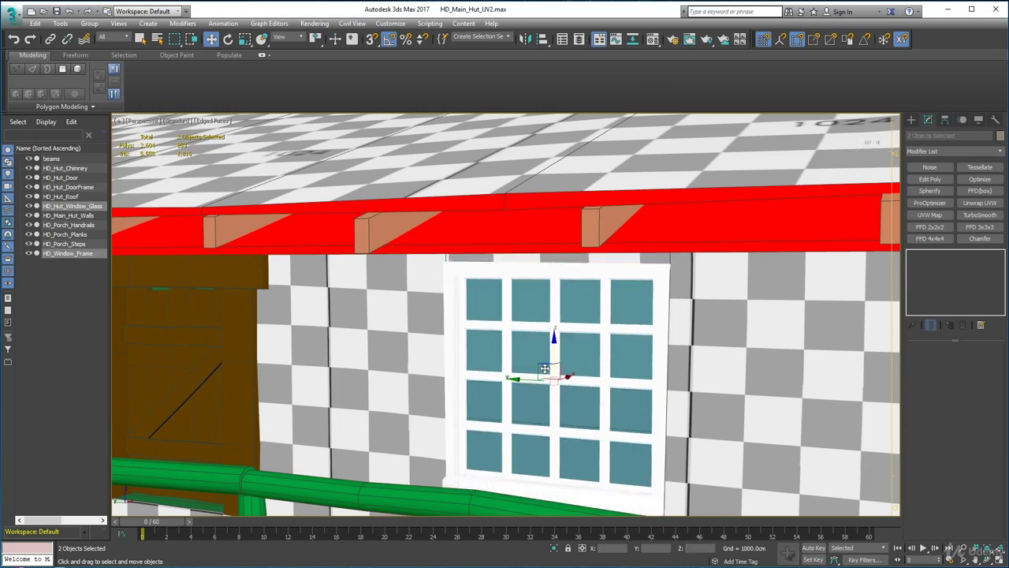
scroll(531, 393, "down", 5)
scroll(460, 327, "up", 4)
middle_click_drag(460, 326, 406, 254)
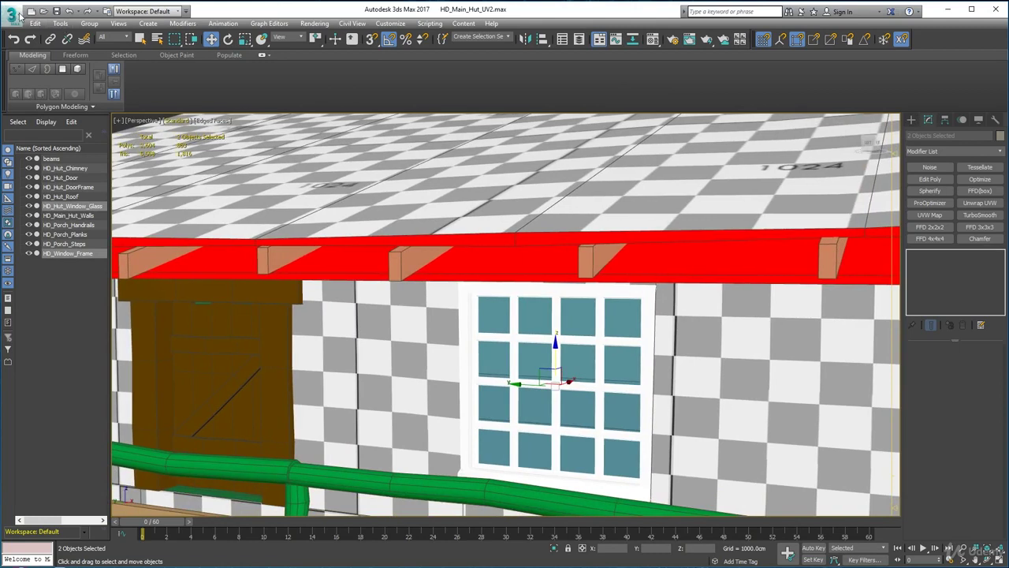
- Save only the selected window frame and glass as HUT_Window_For_Substance in the High_Detail folder
left_click(18, 15)
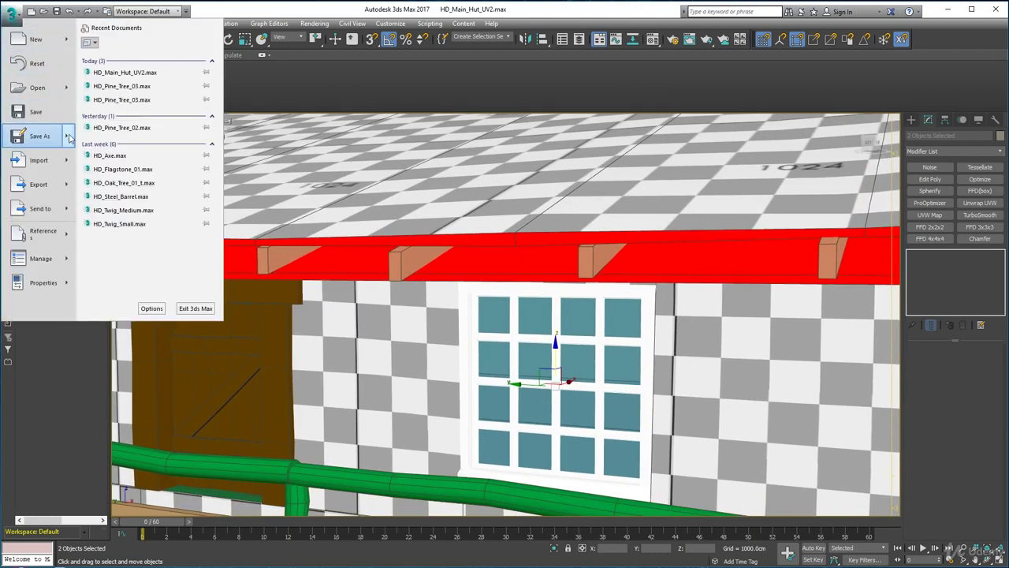
mouse_move(69, 137)
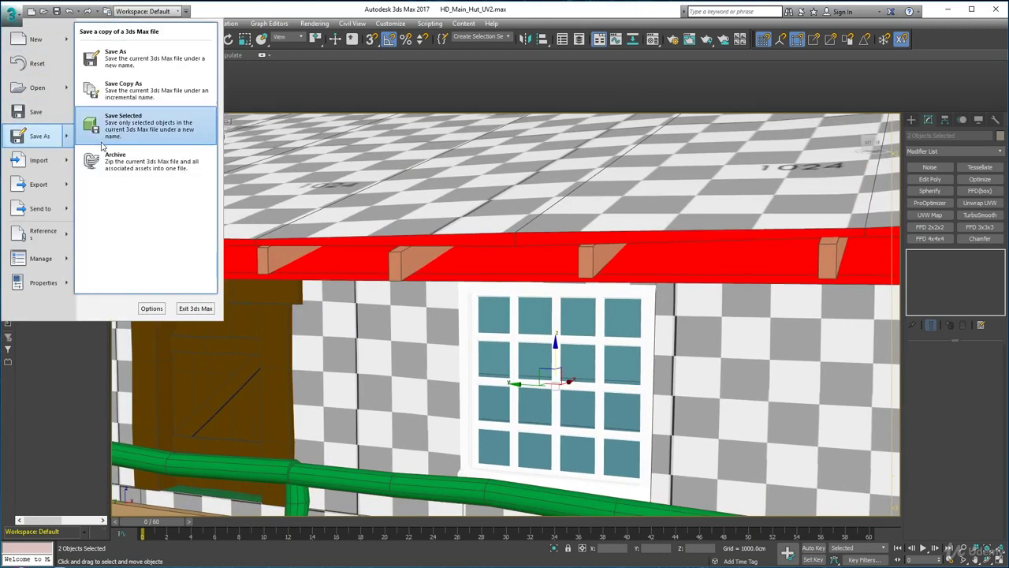
left_click(145, 124)
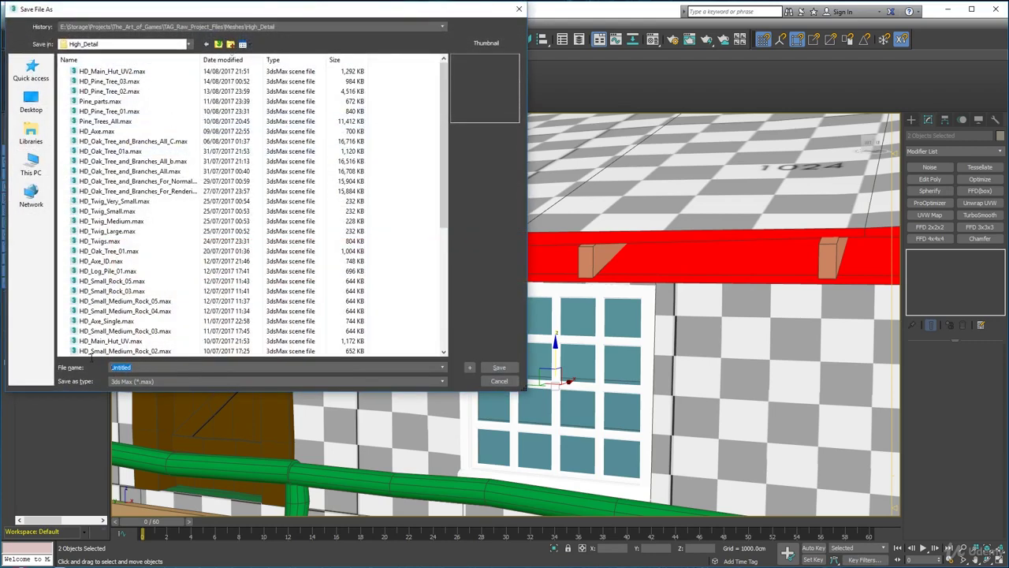
type("HUT_Window_For_Substanc")
left_click(500, 368)
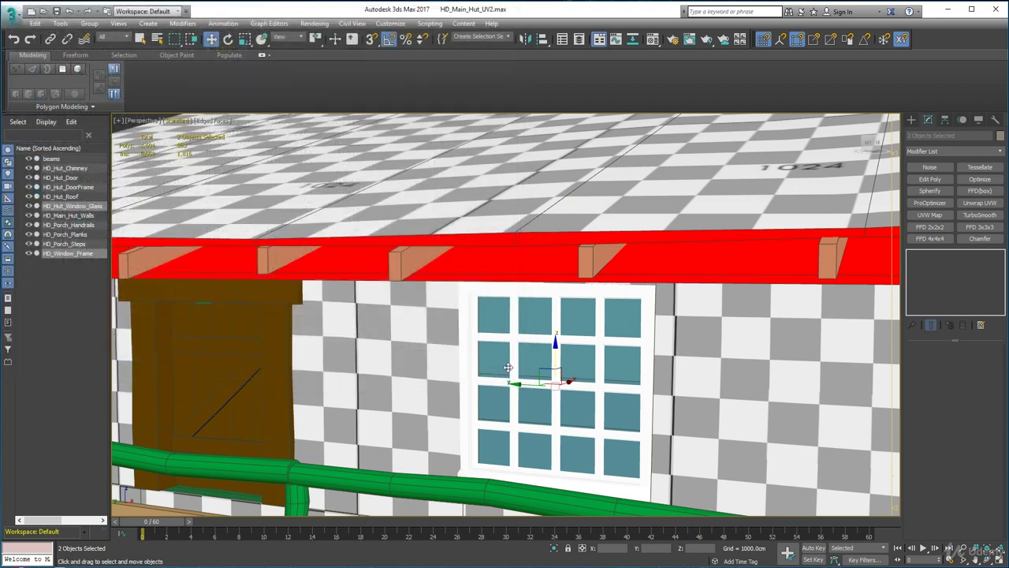
- Open HUT_Window_For_Substance.max without saving changes to the hut scene
left_click(22, 18)
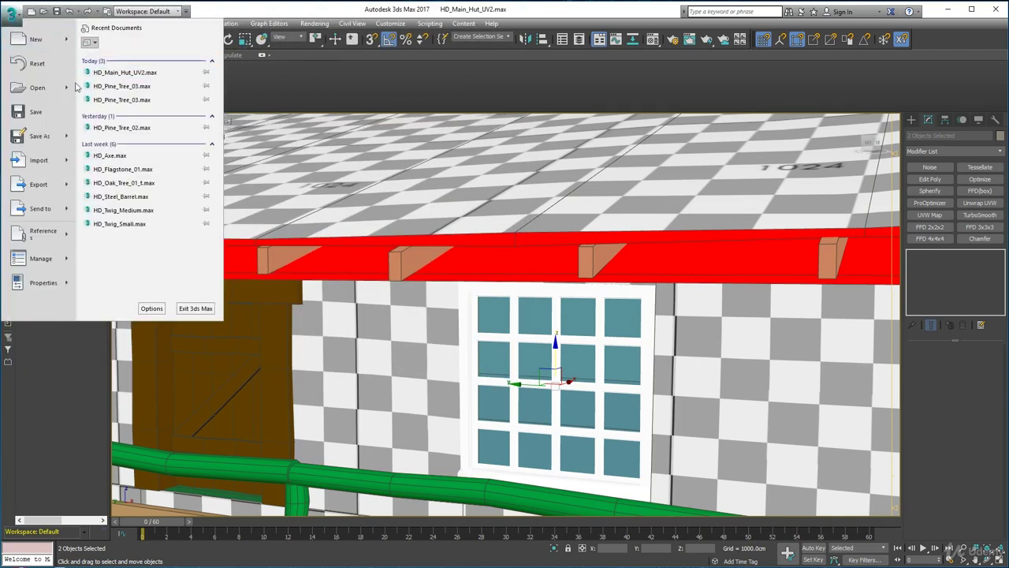
left_click(37, 88)
left_click(503, 308)
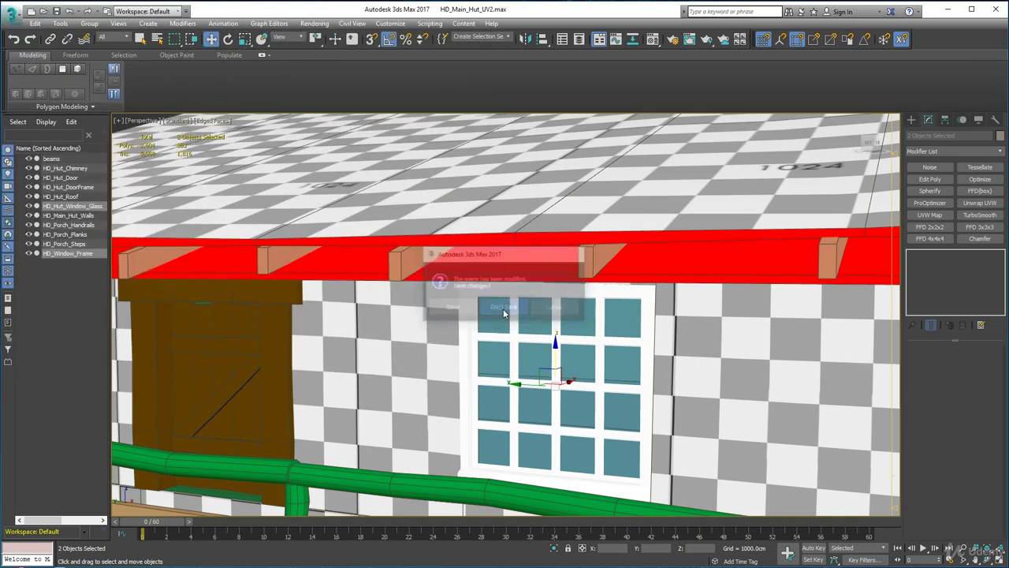
left_click(170, 72)
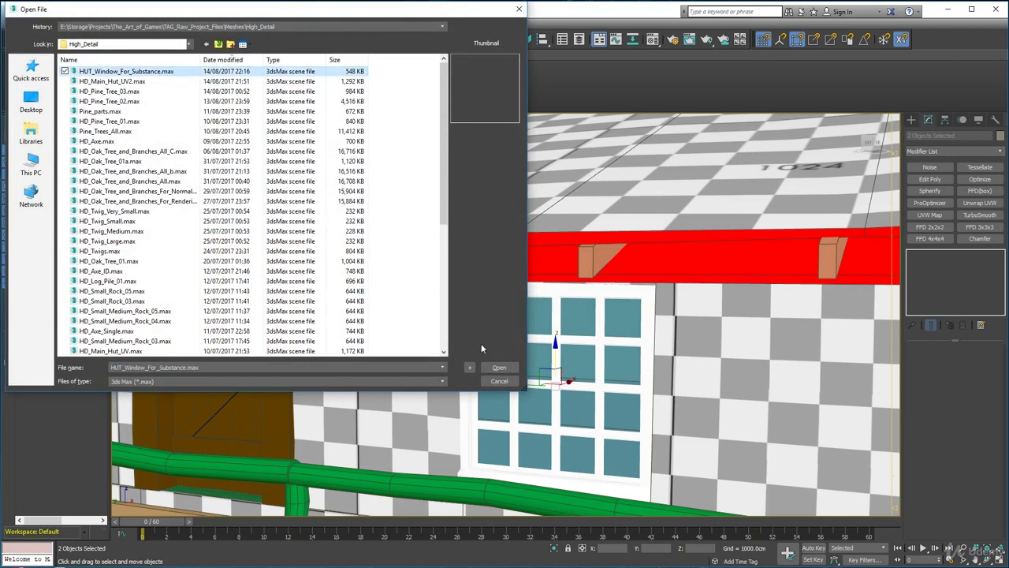
left_click(496, 369)
left_click(567, 375)
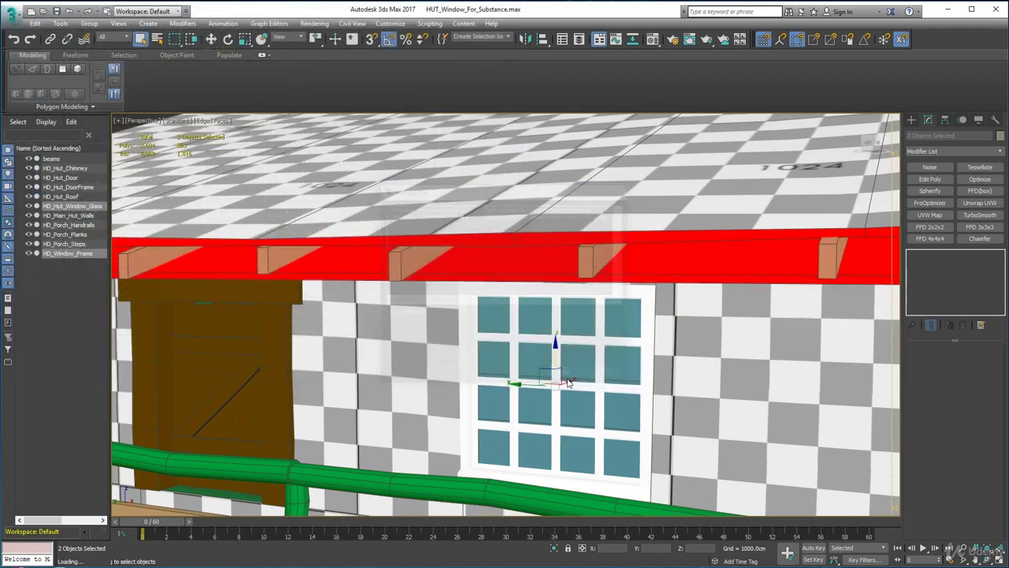
- Check the pivots of the window frame and glass with Affect Pivot Only
scroll(497, 293, "down", 4)
scroll(496, 293, "up", 5)
left_click(502, 417)
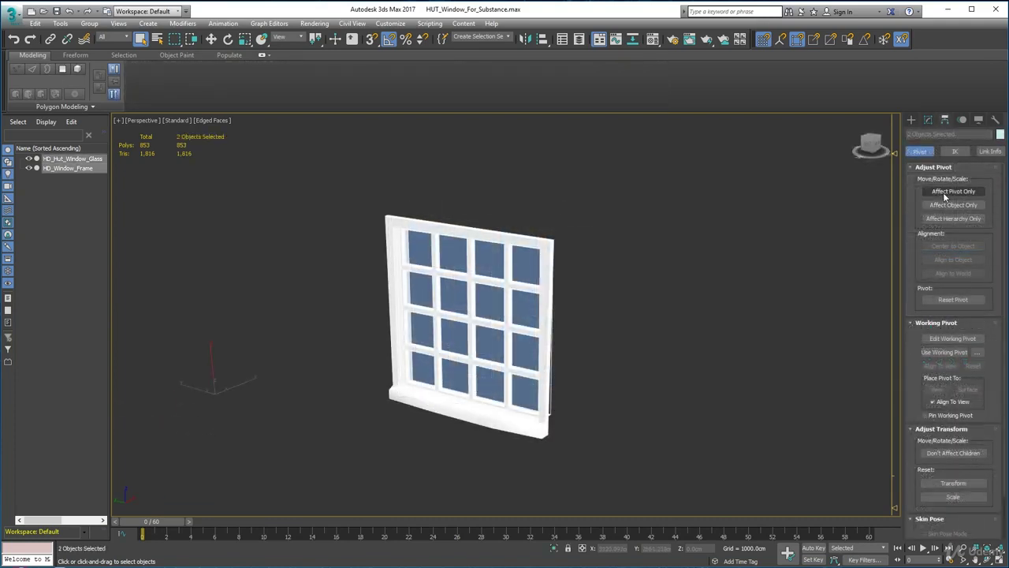
left_click(945, 196)
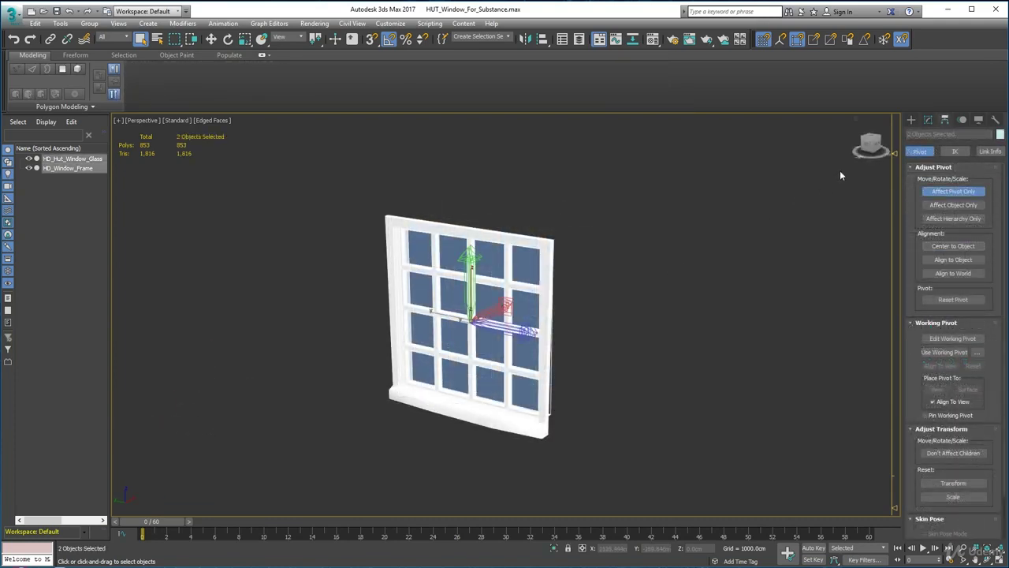
left_click(928, 120)
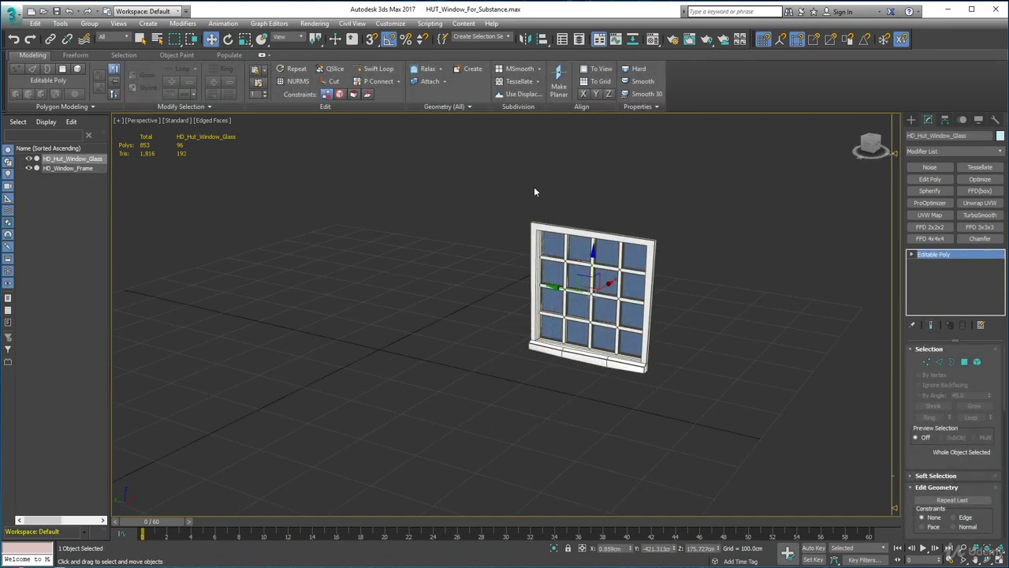
- Select both window objects and move them to the world origin, about 4 cm in Y and 103 cm in Z for the glass
left_click_drag(524, 173, 634, 309)
left_click_drag(562, 287, 339, 253)
middle_click_drag(354, 323, 455, 333, "alt")
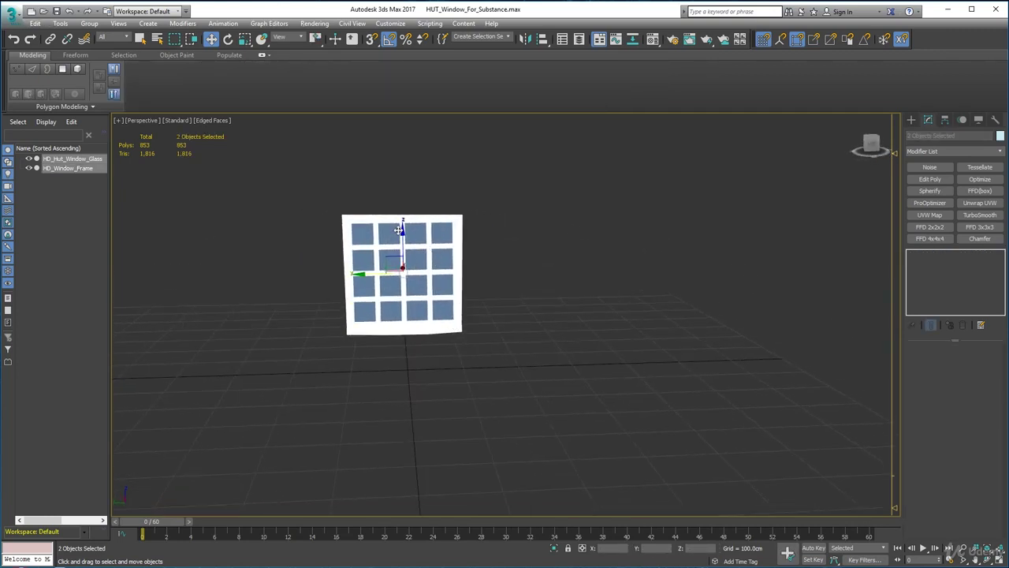
left_click_drag(407, 230, 418, 272)
scroll(406, 349, "up", 4)
scroll(405, 349, "down", 2)
middle_click_drag(406, 349, 430, 346, "alt")
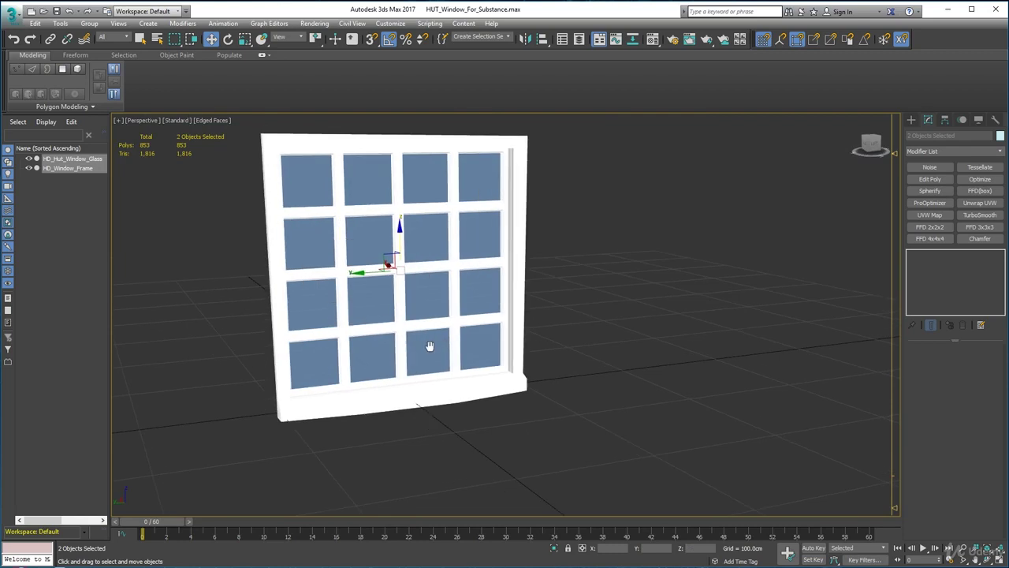
- Select the window frame and the glass in turn to examine them as separate objects
left_click(593, 197)
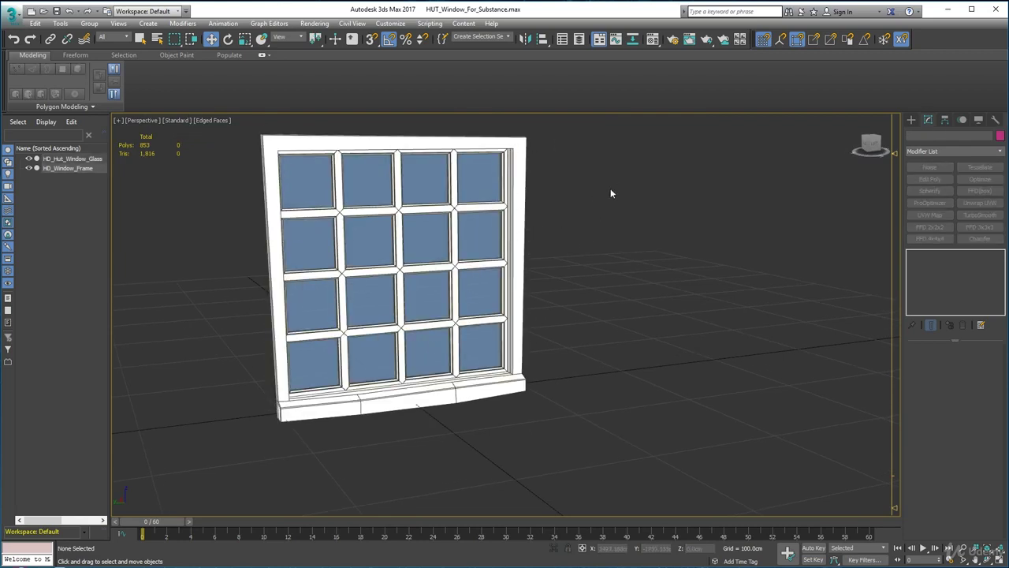
left_click(519, 182)
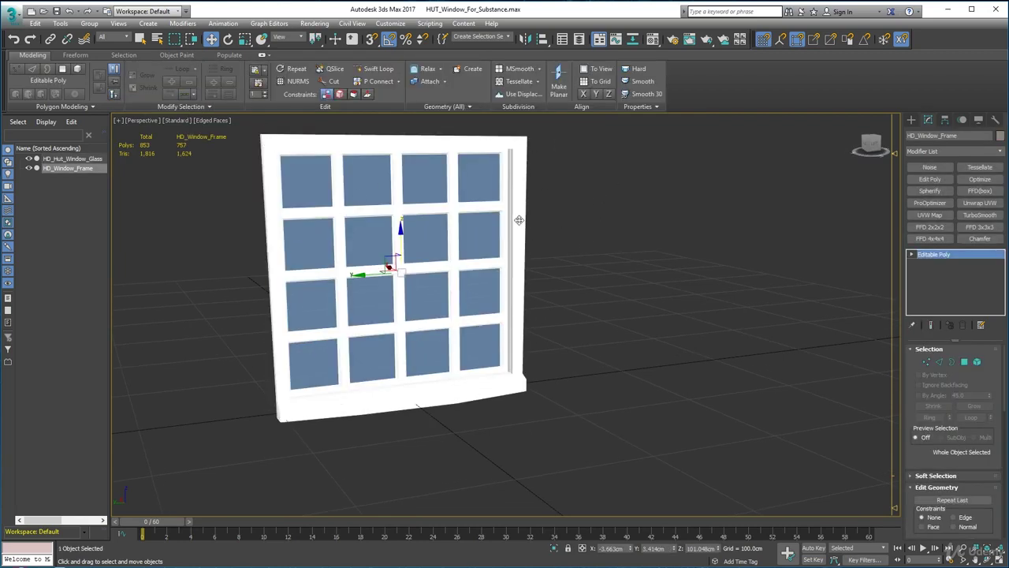
left_click(734, 213)
left_click(477, 186)
left_click(385, 142)
left_click(370, 178)
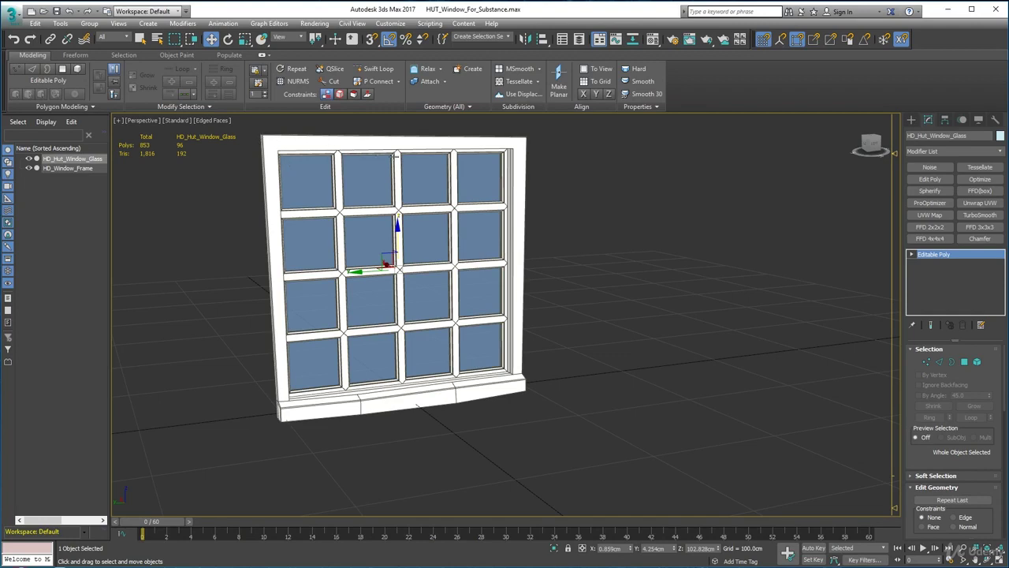
middle_click_drag(604, 409, 642, 418, "alt")
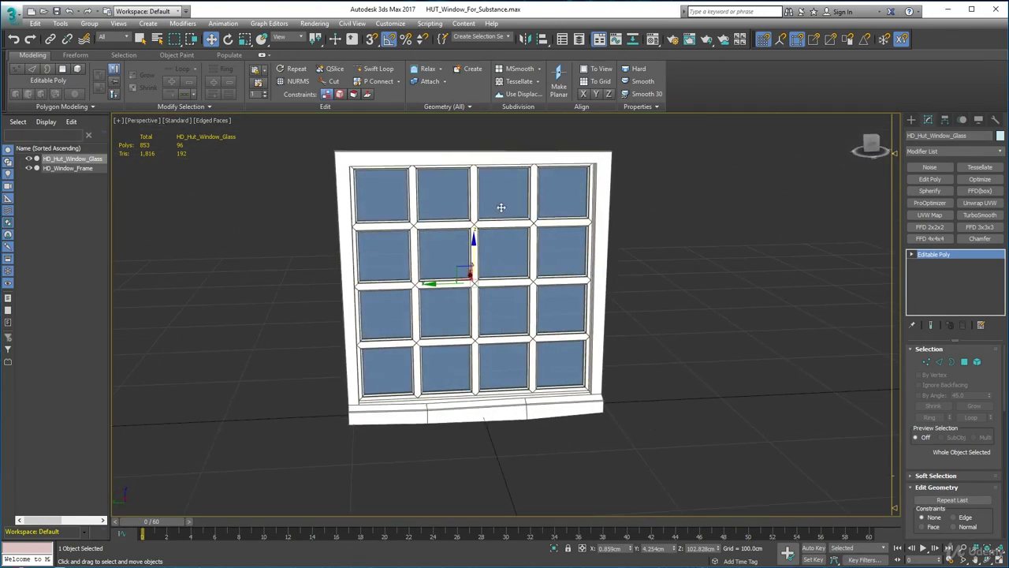
left_click(697, 263)
- Apply Reset XForm to the window frame and collapse its modifier stack
left_click(459, 157)
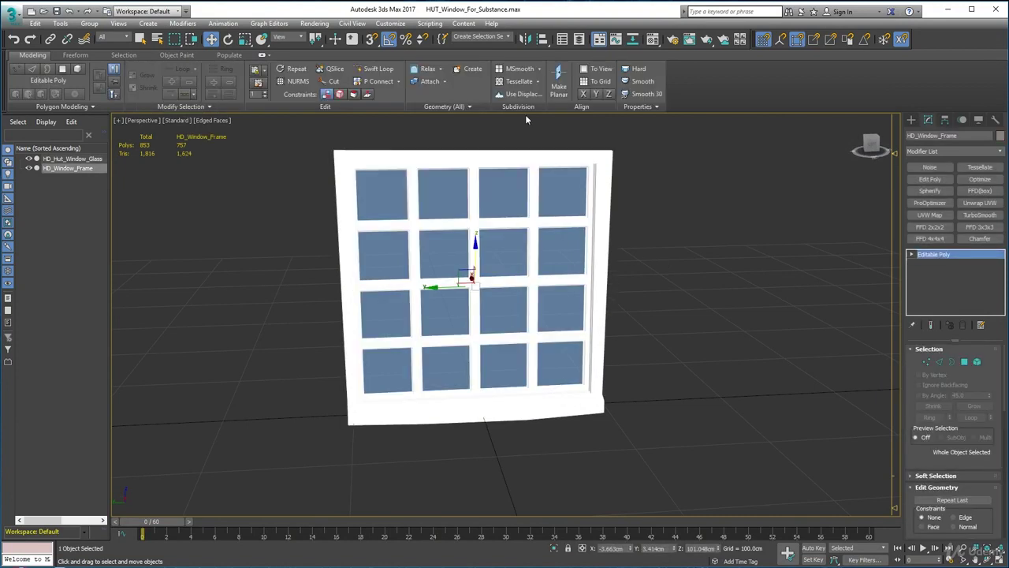
left_click(996, 120)
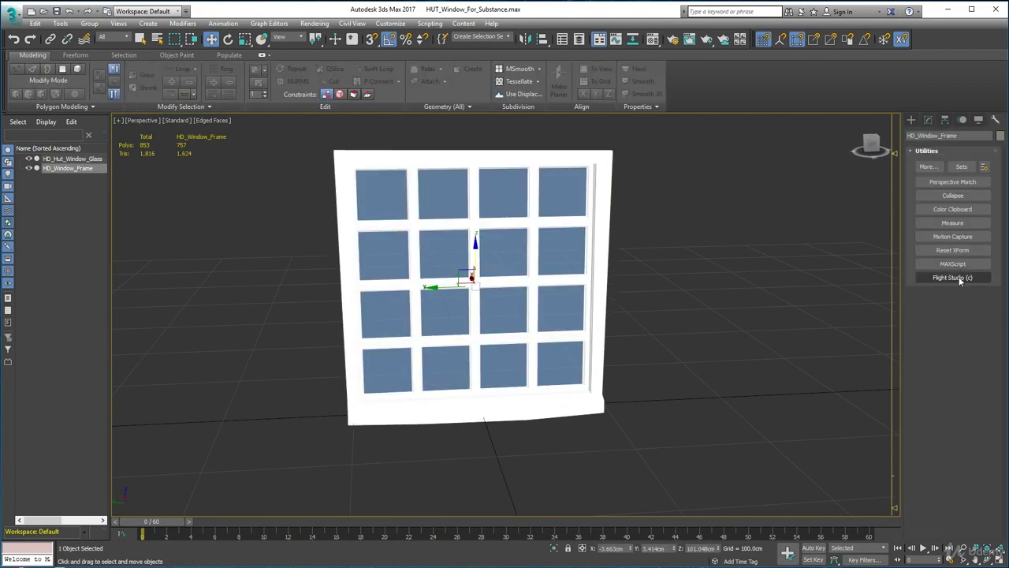
left_click(960, 250)
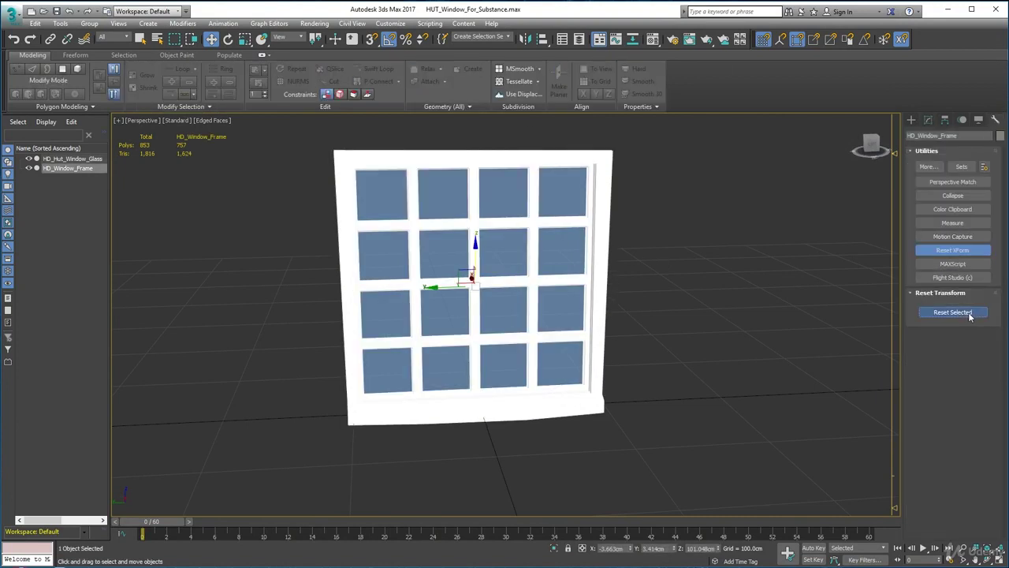
left_click(964, 311)
right_click(970, 279)
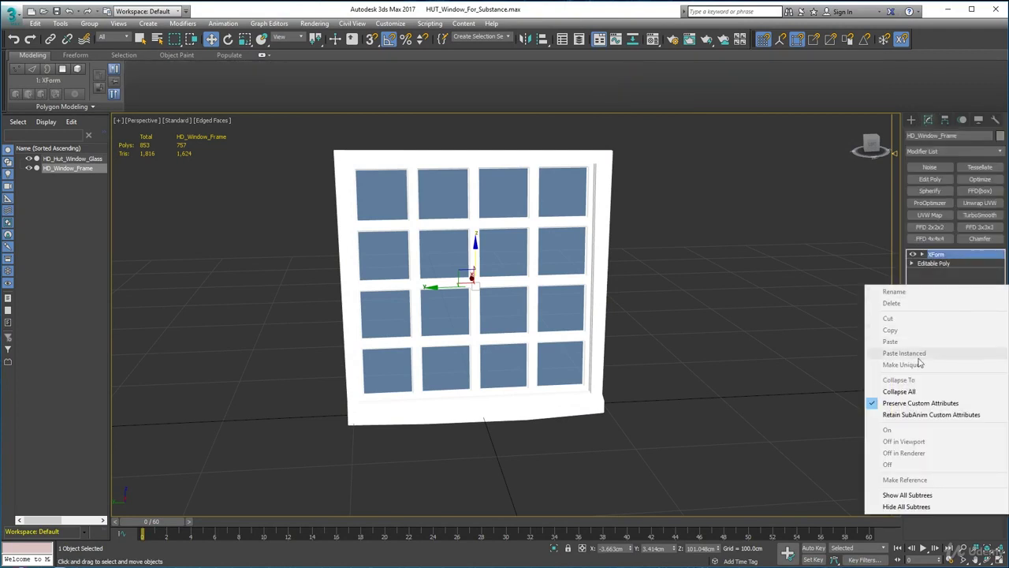
left_click(899, 388)
left_click(555, 323)
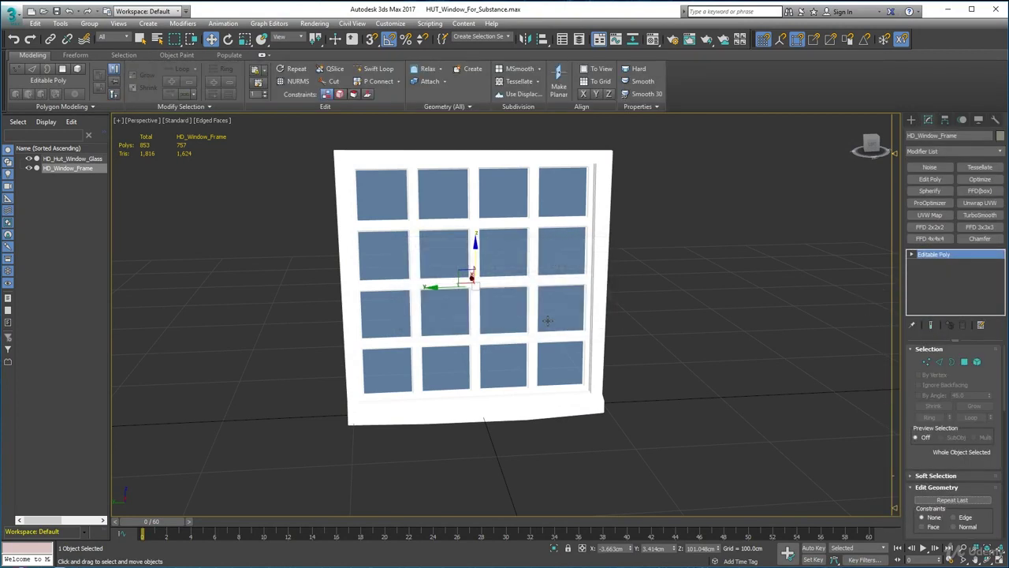
- Apply Reset XForm to the window glass and collapse its modifier stack
left_click(548, 253)
left_click(999, 120)
left_click(953, 311)
left_click(927, 120)
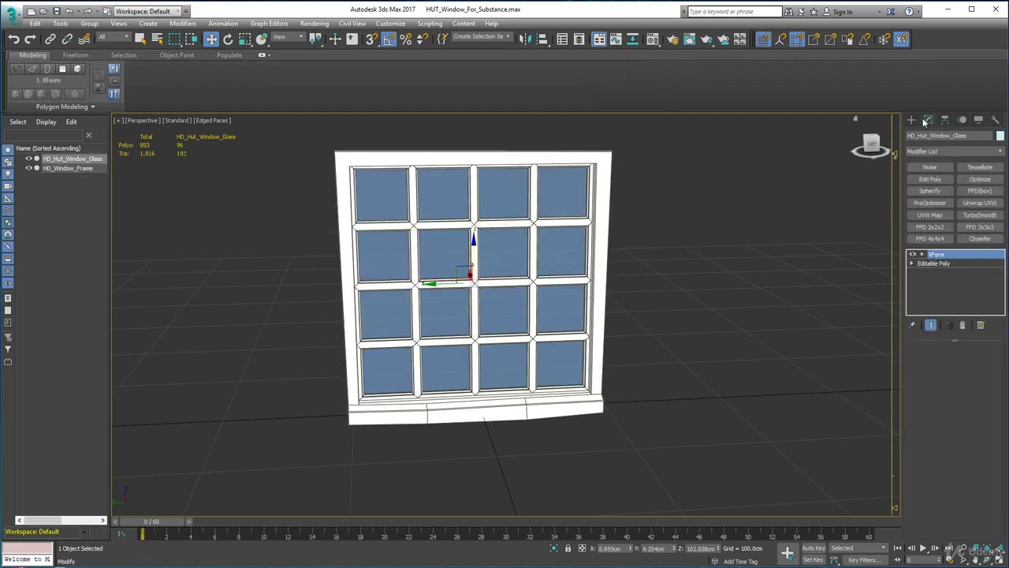
right_click(920, 273)
left_click(898, 386)
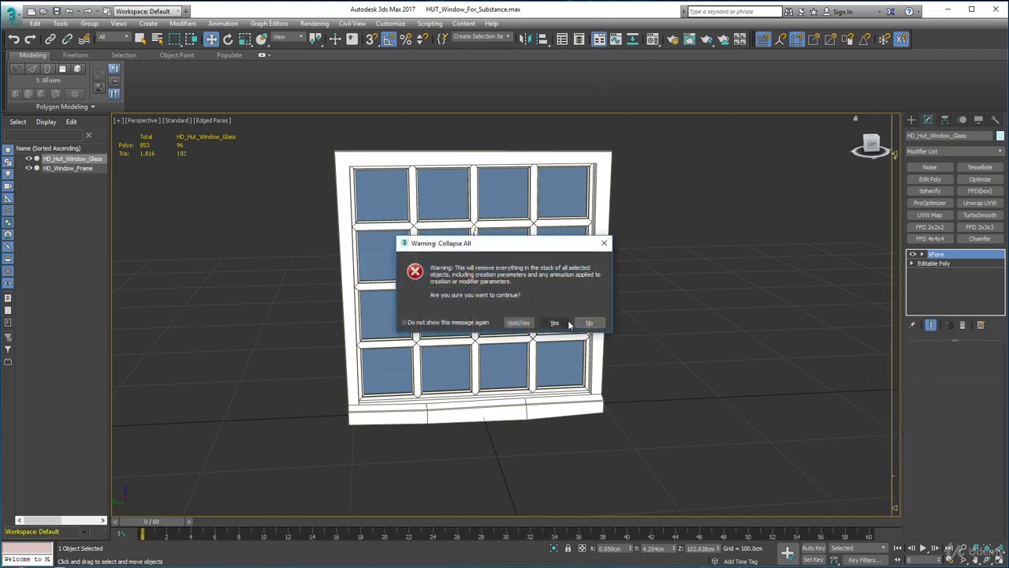
left_click(556, 325)
middle_click_drag(722, 207, 739, 206)
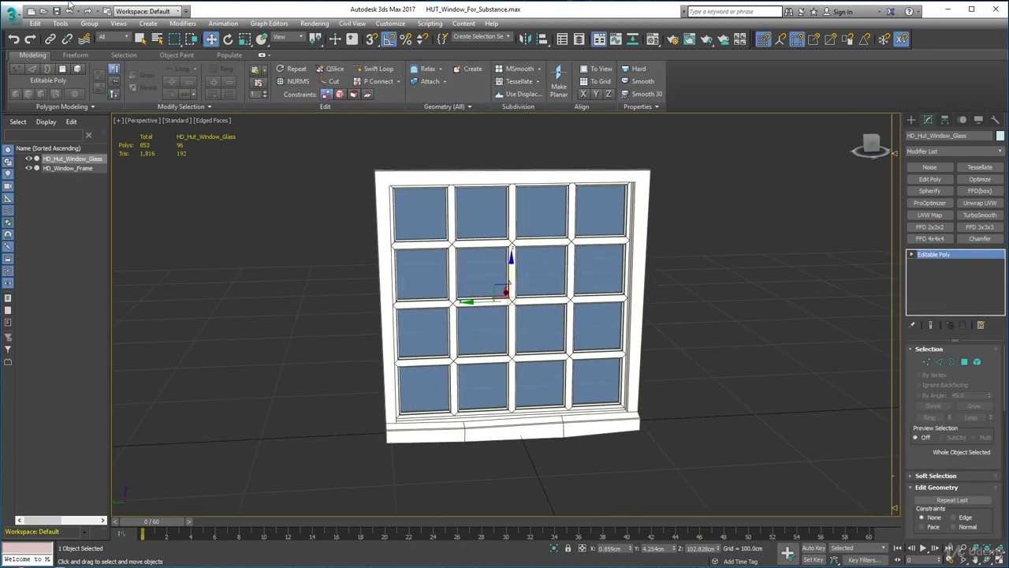
- Start exporting the whole scene as Autodesk FBX and open the FBX folder under Meshes in TAG_Raw_Project_Files
left_click(14, 16)
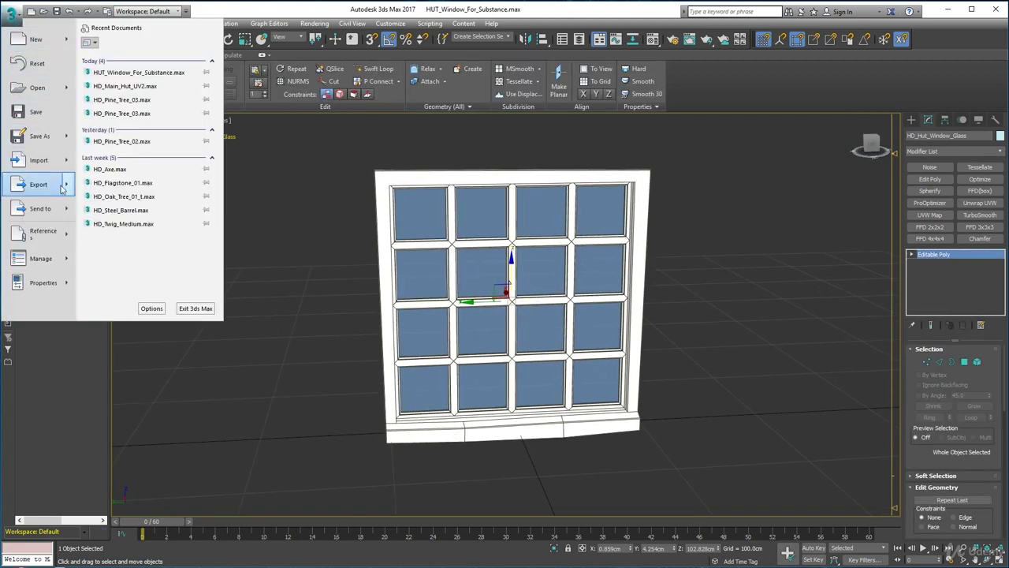
mouse_move(61, 187)
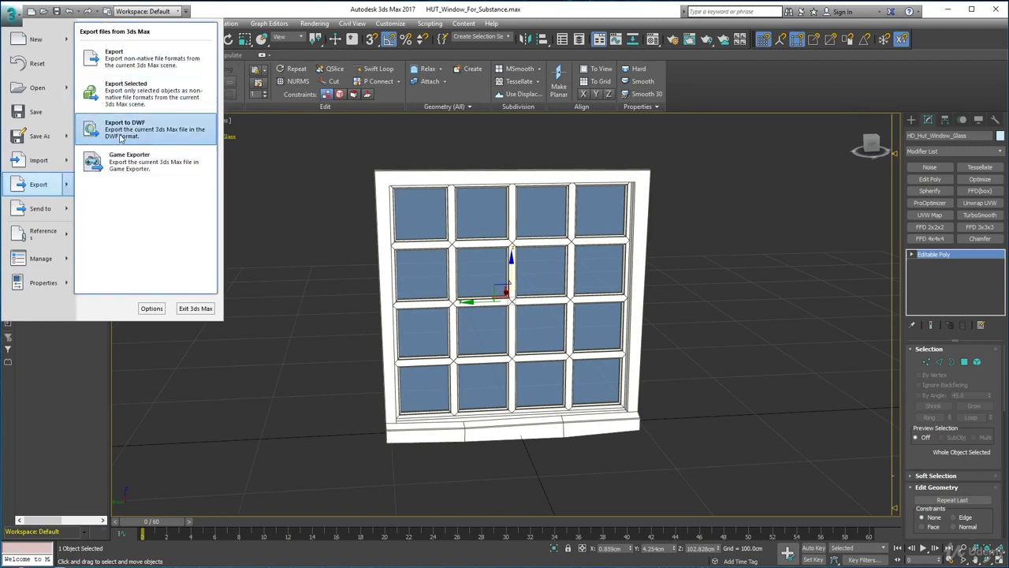
left_click(37, 180)
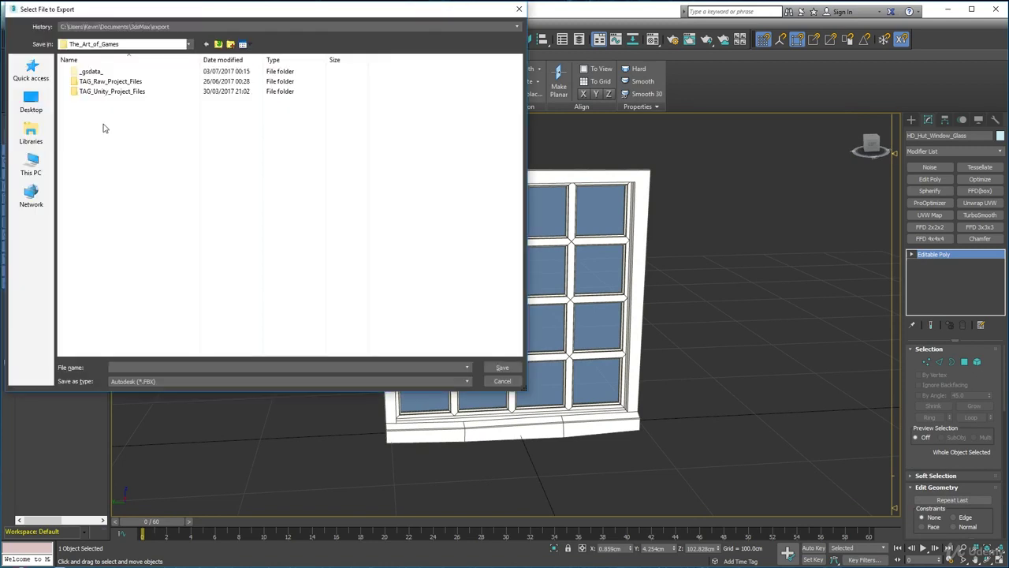
double_click(107, 82)
double_click(98, 91)
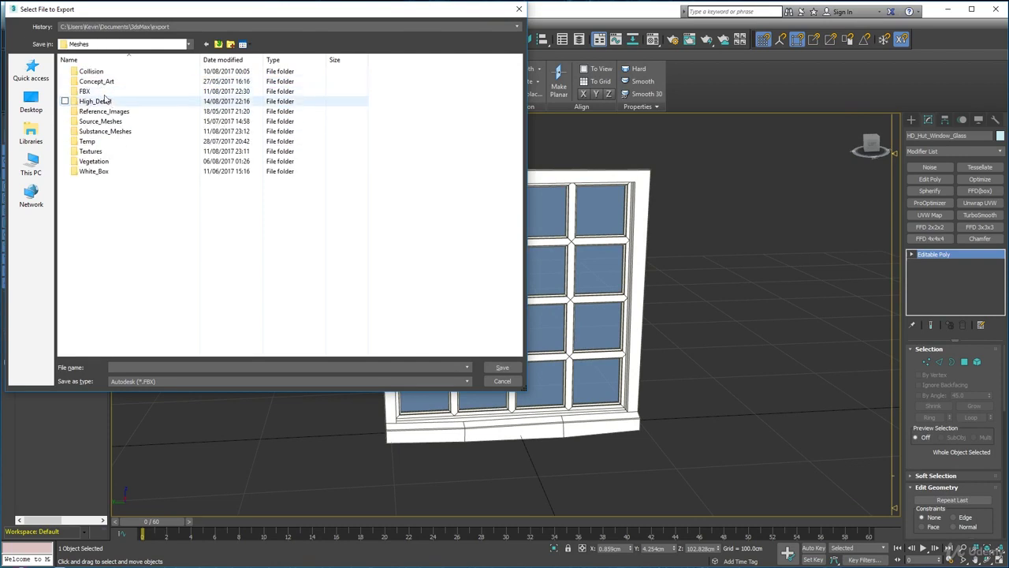
double_click(86, 91)
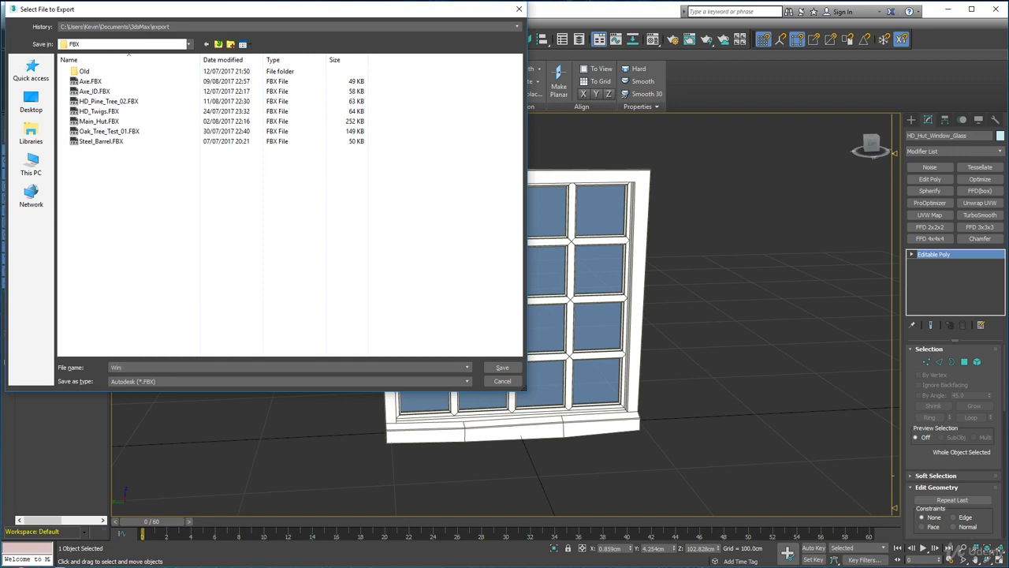
- Name the export file Hut_Window and export it as FBX with Smoothing Groups and Preserve edge orientation enabled
type("Hut_")
left_click(512, 369)
left_click(478, 210)
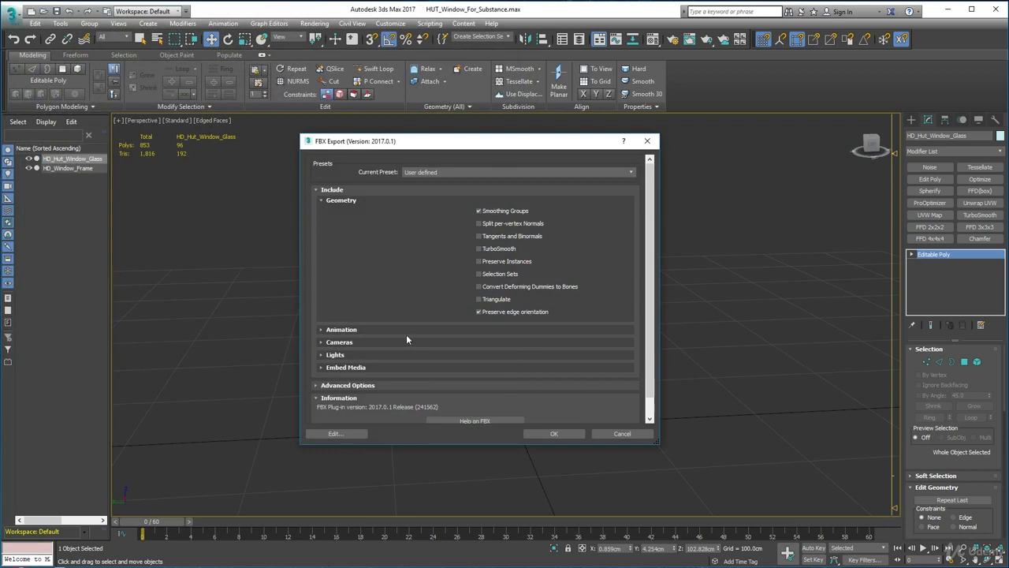
left_click(553, 434)
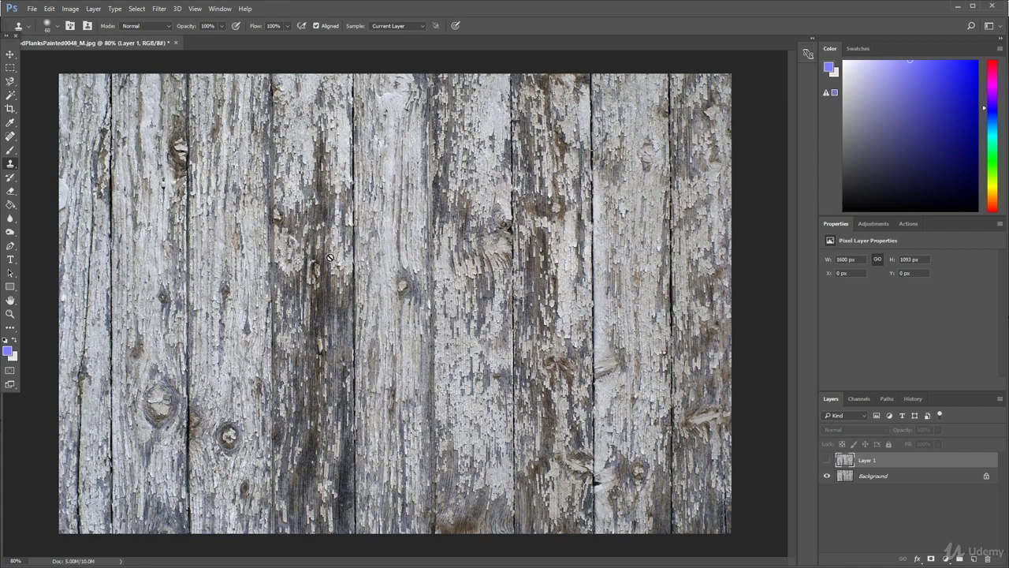
- In Photoshop, toggle the visibility of Layer 1 to compare the retouched painted planks texture with the Background layer
left_click(826, 459)
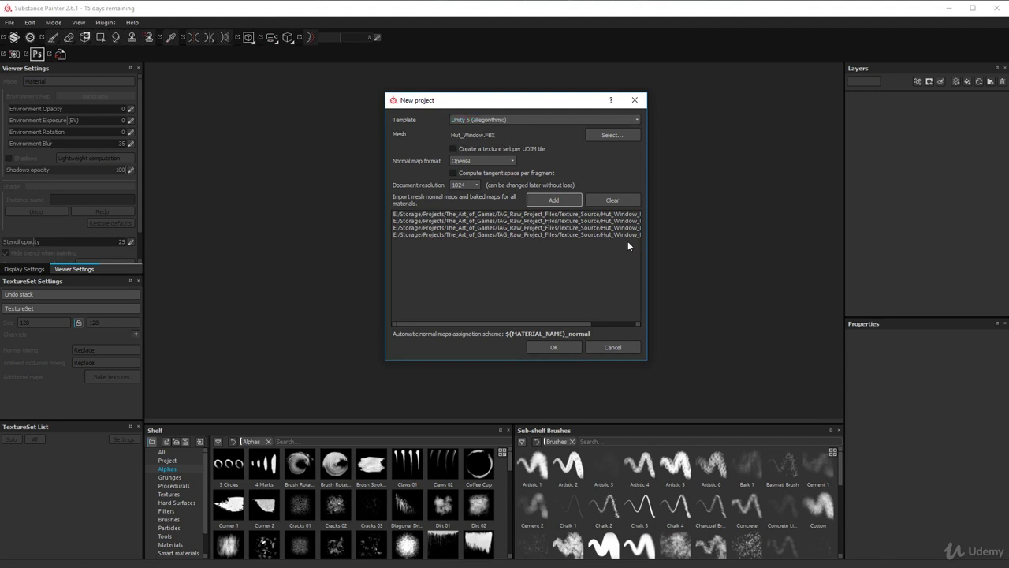
- In Substance Painter, create the Unity 5 project from Hut_Window.FBX at 1024 with OpenGL normals, importing the Hut_Window_Paint height, normal, roughness and baseColor maps
left_click_drag(649, 246, 735, 254)
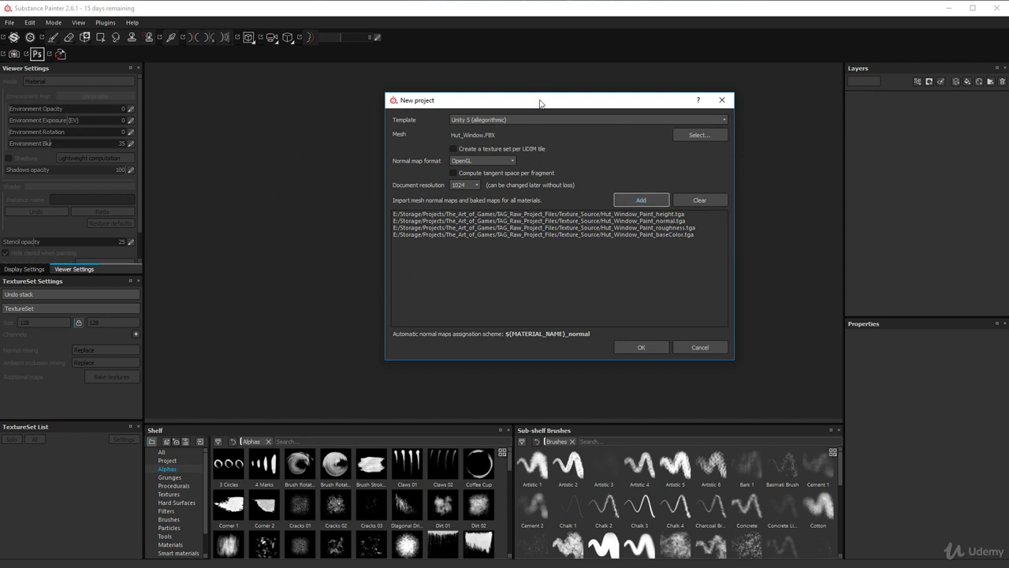
left_click(640, 196)
left_click(637, 350)
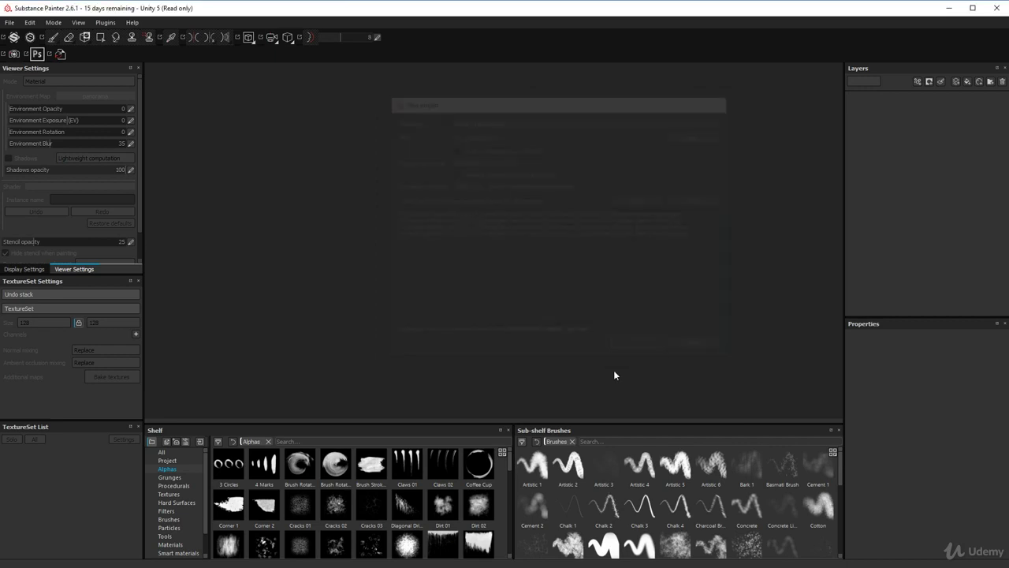
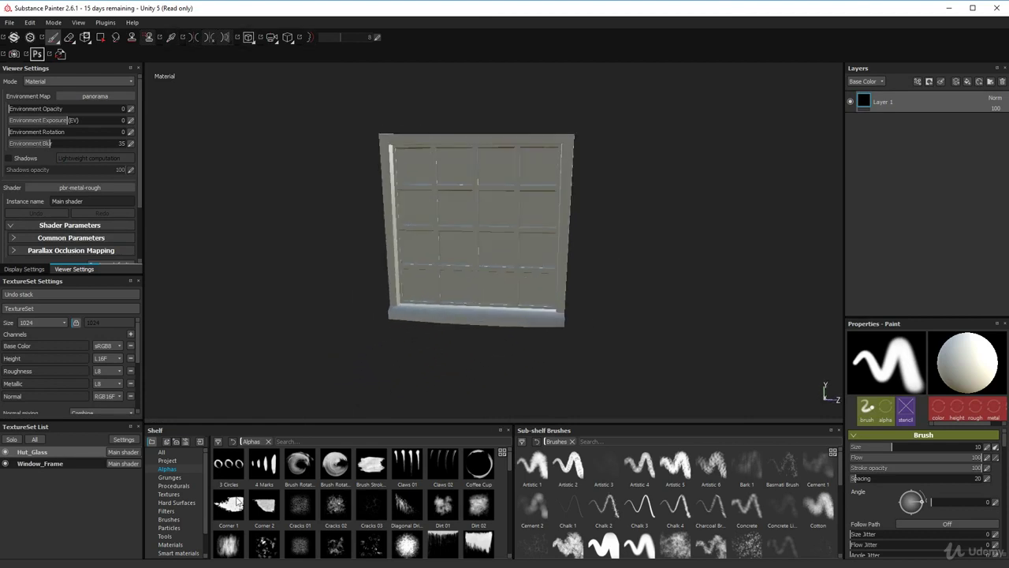
- Browse the Textures in the shelf for the imported Hut_Window maps and inspect the unpainted window model from different distances
left_click(174, 494)
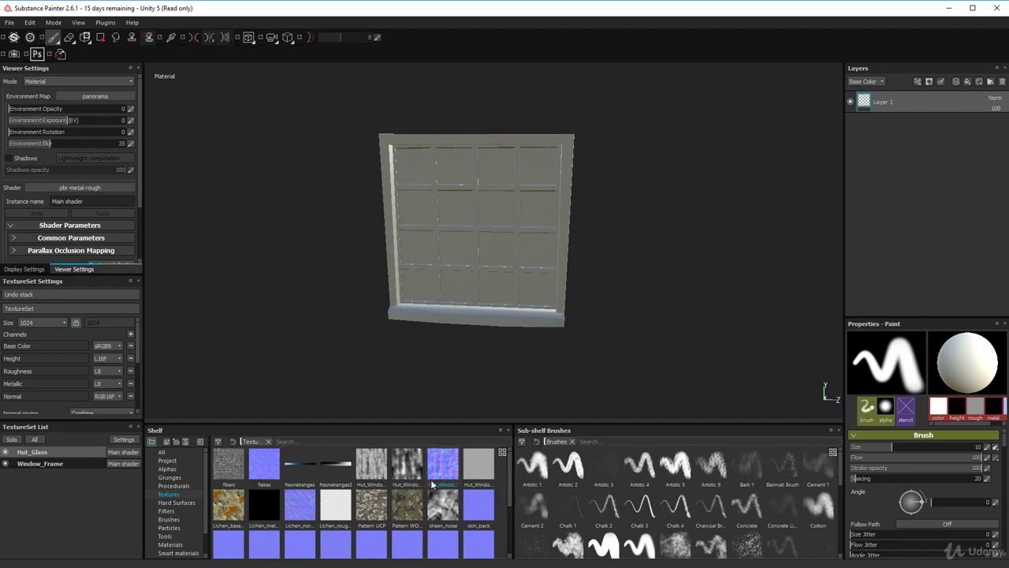
left_click(475, 469)
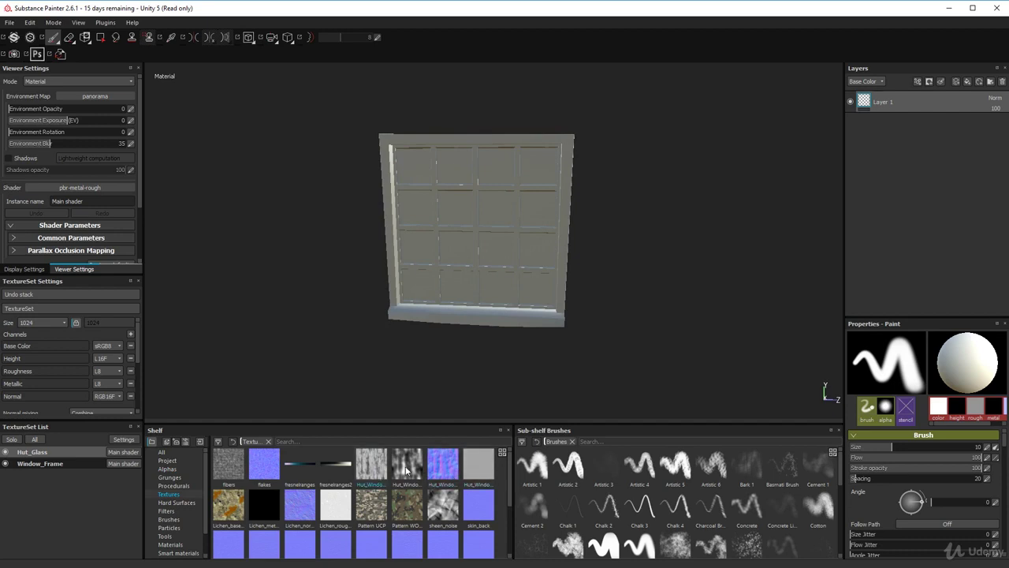
left_click(442, 465)
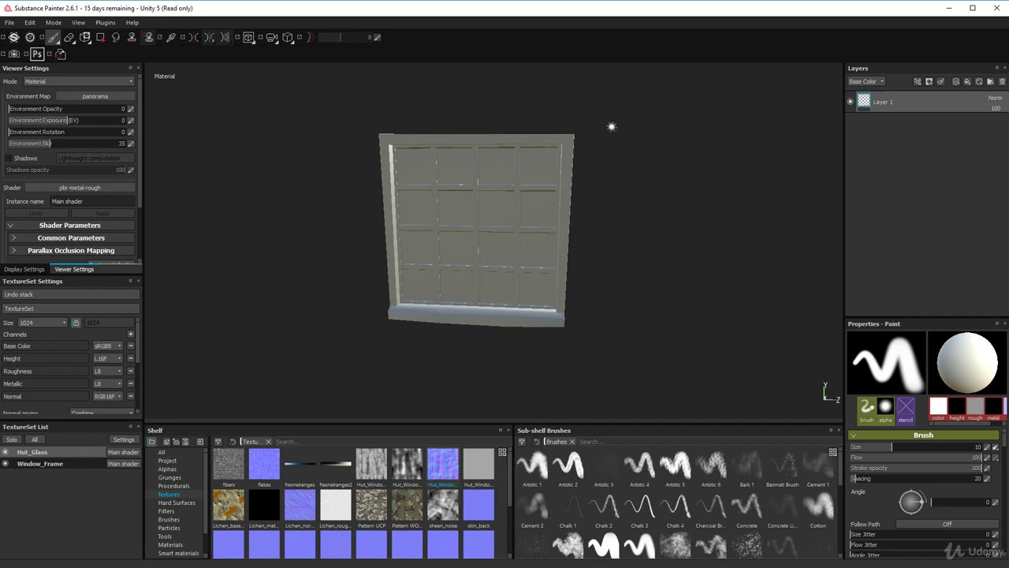
mouse_move(452, 204)
left_mouse_down("alt")
mouse_move(439, 190)
mouse_move(443, 204)
left_mouse_up("alt")
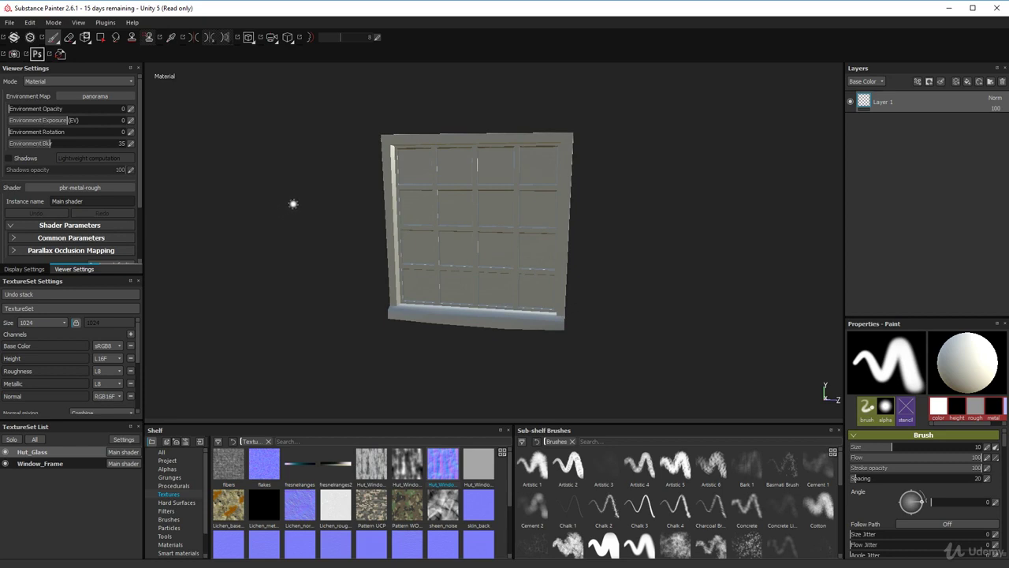
scroll(337, 210, "down", 3)
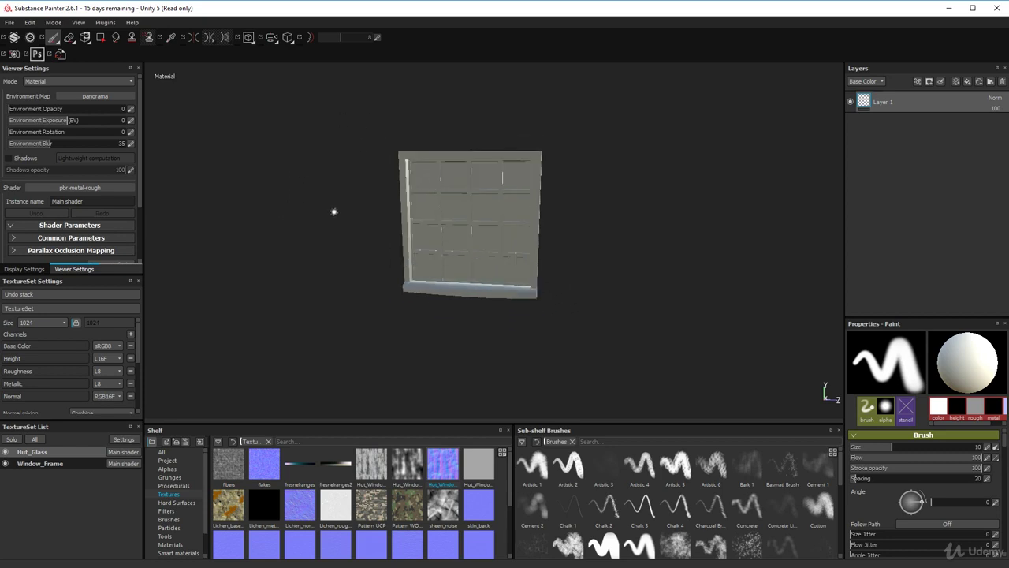
scroll(323, 212, "up", 6)
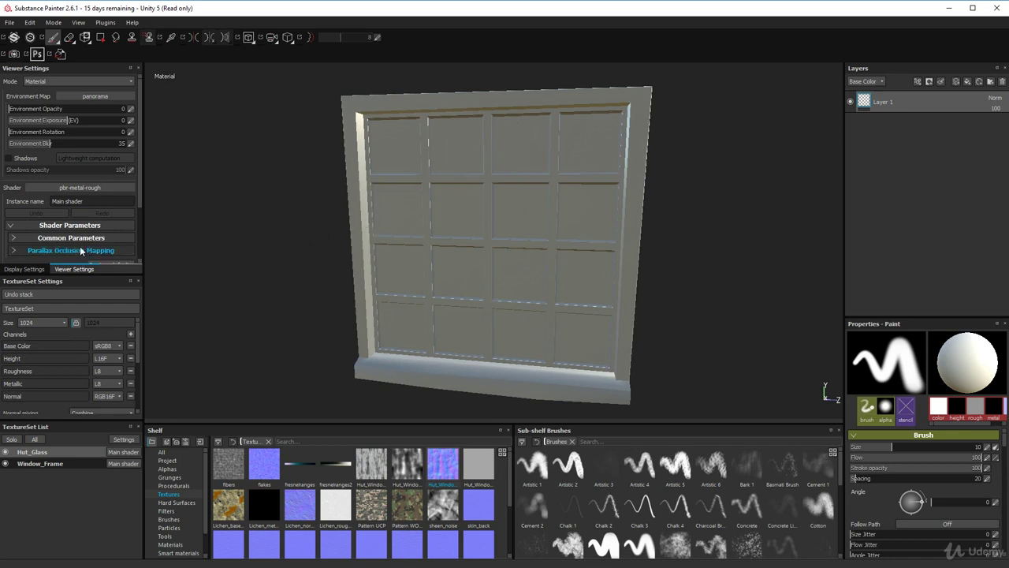
- Change the main shader to pbr-metal-rough-with-alpha-blending
scroll(87, 226, "down", 2)
scroll(88, 226, "up", 1)
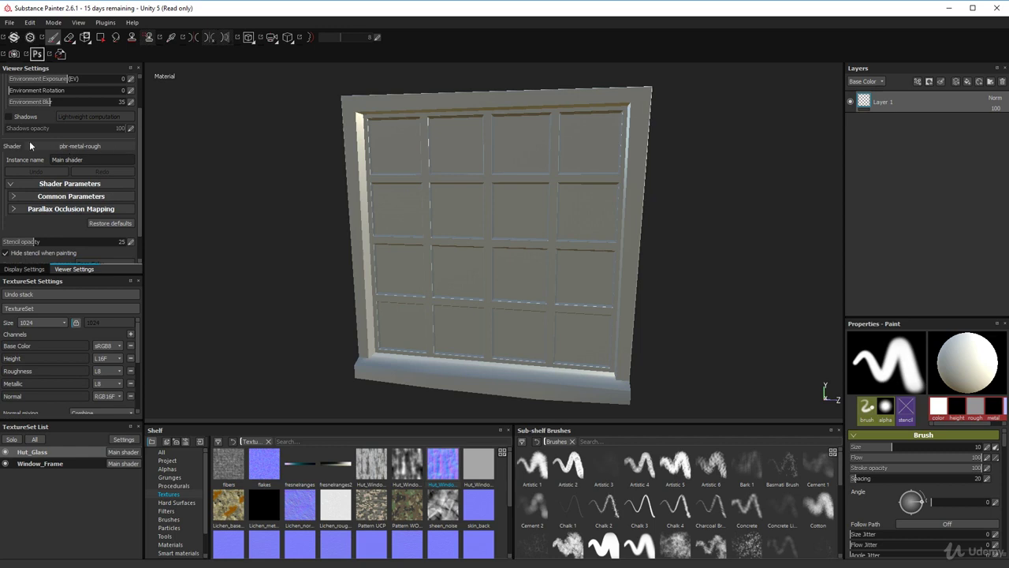
left_click(88, 146)
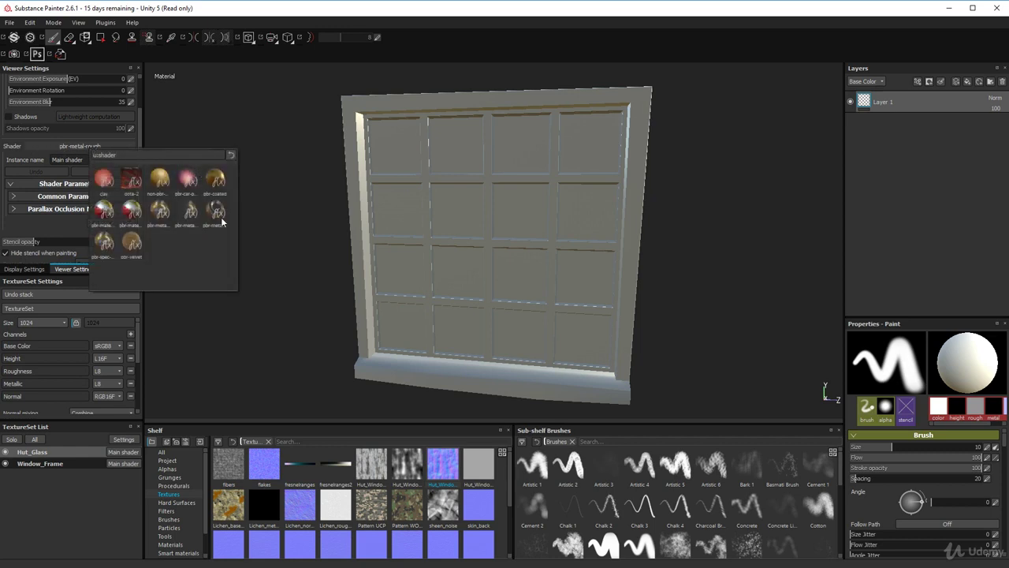
mouse_move(215, 221)
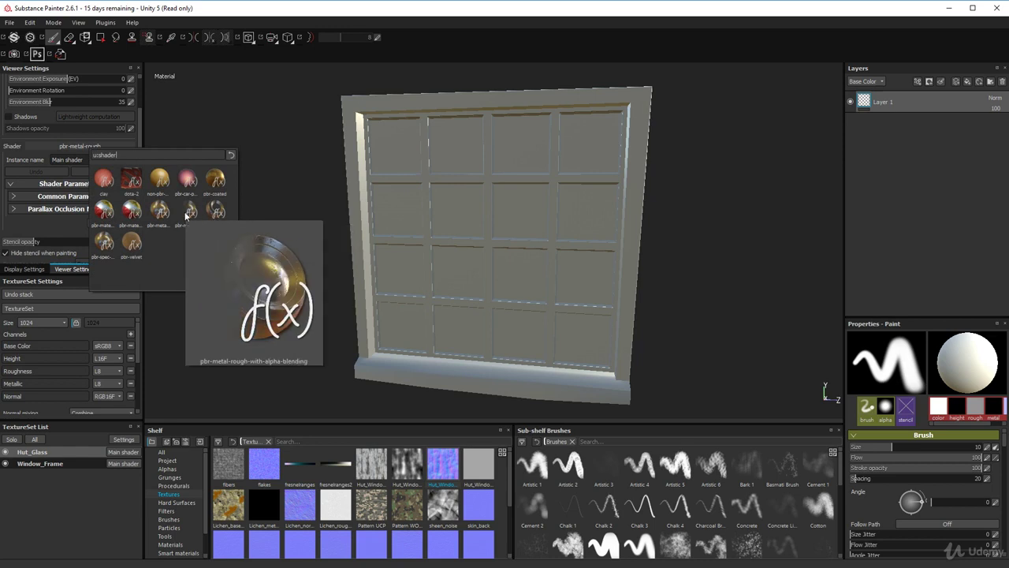
mouse_move(185, 187)
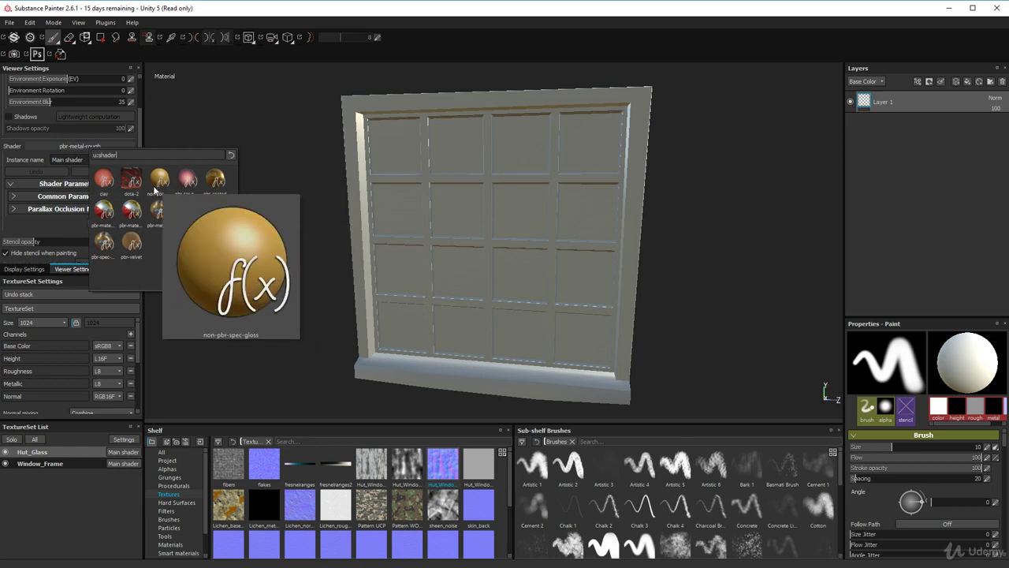
mouse_move(136, 189)
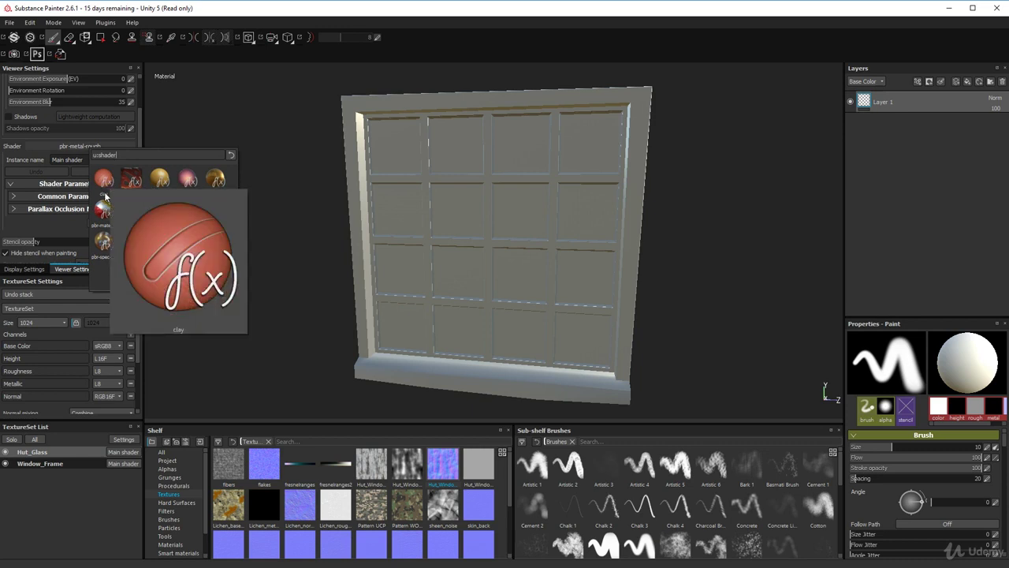
mouse_move(103, 211)
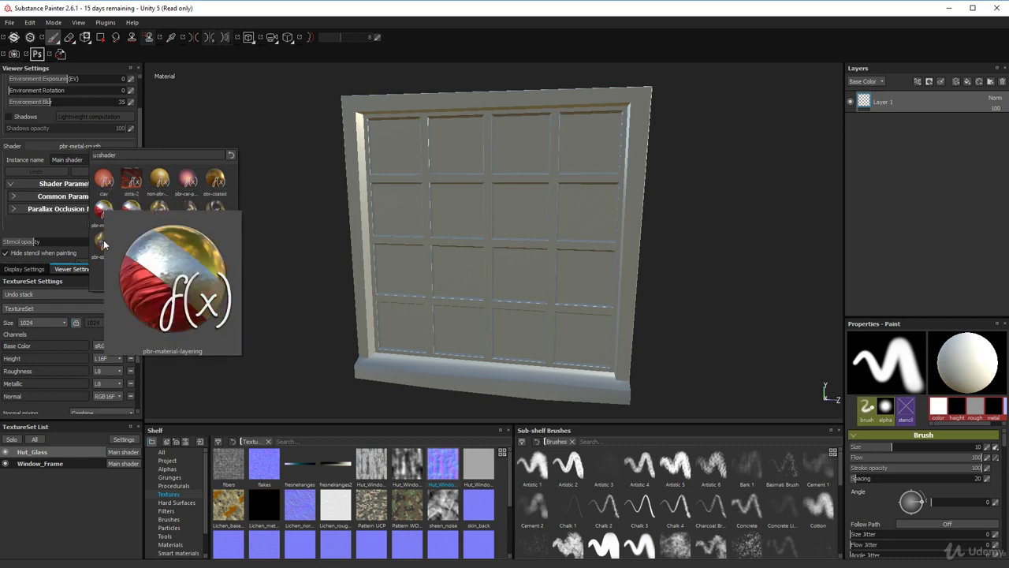
mouse_move(101, 252)
mouse_move(138, 253)
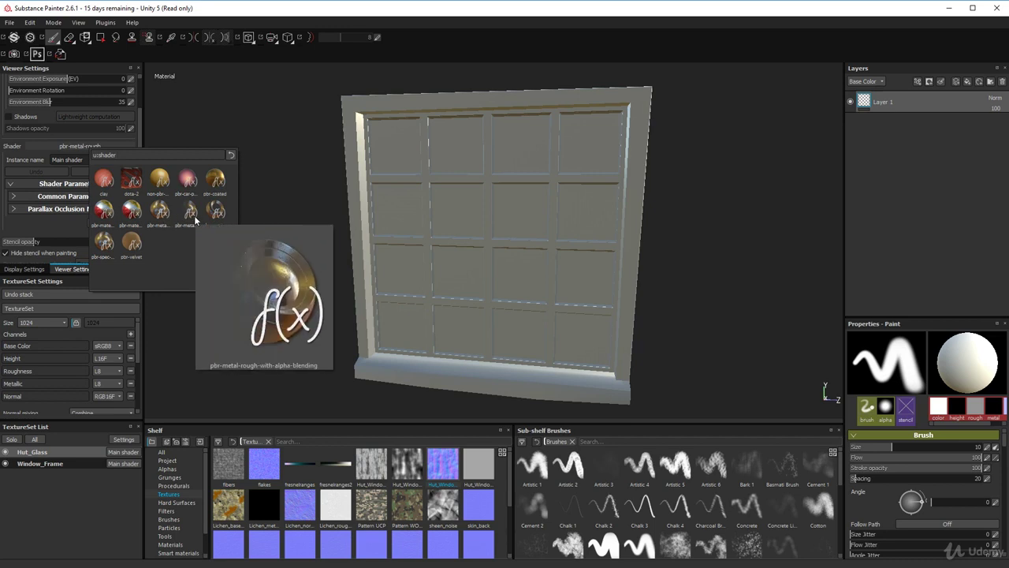
left_click(196, 219)
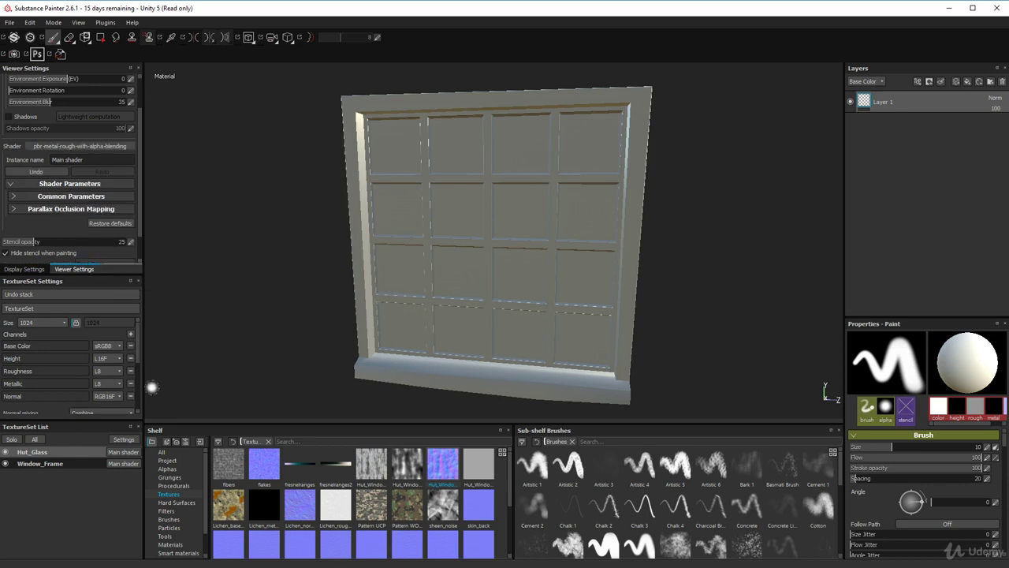
- Select the Window_Frame texture set, isolate the glass panes and the frame in turn for inspection, and show both texture sets again
left_click(39, 463)
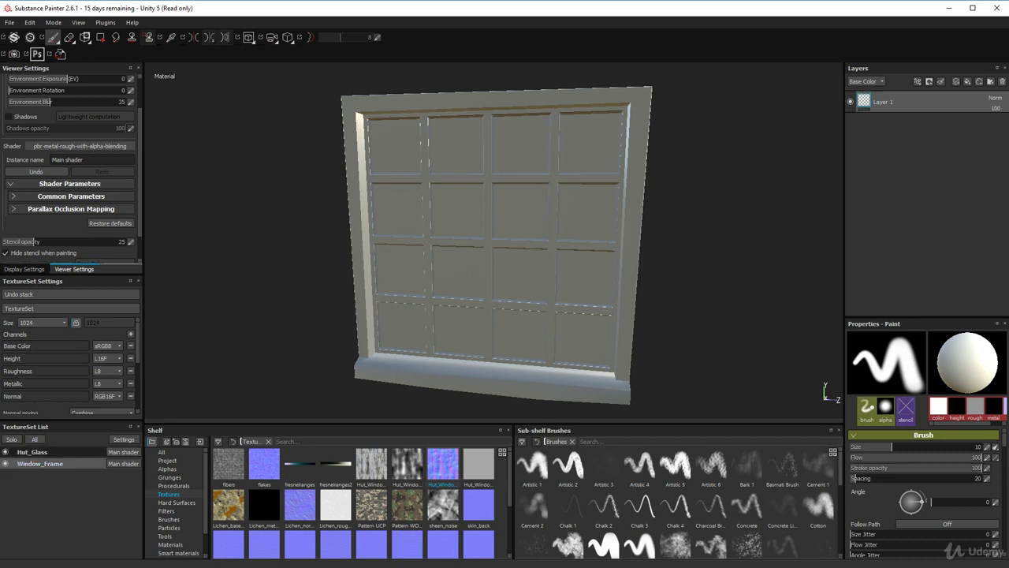
left_click(5, 451)
left_click(6, 452)
left_click(5, 463)
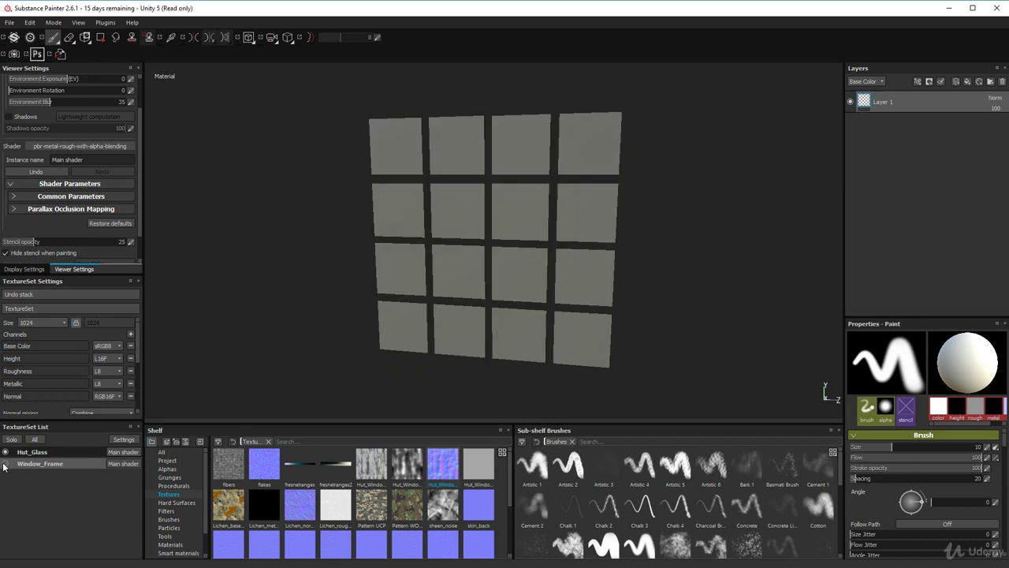
left_click(5, 463)
left_click(6, 451)
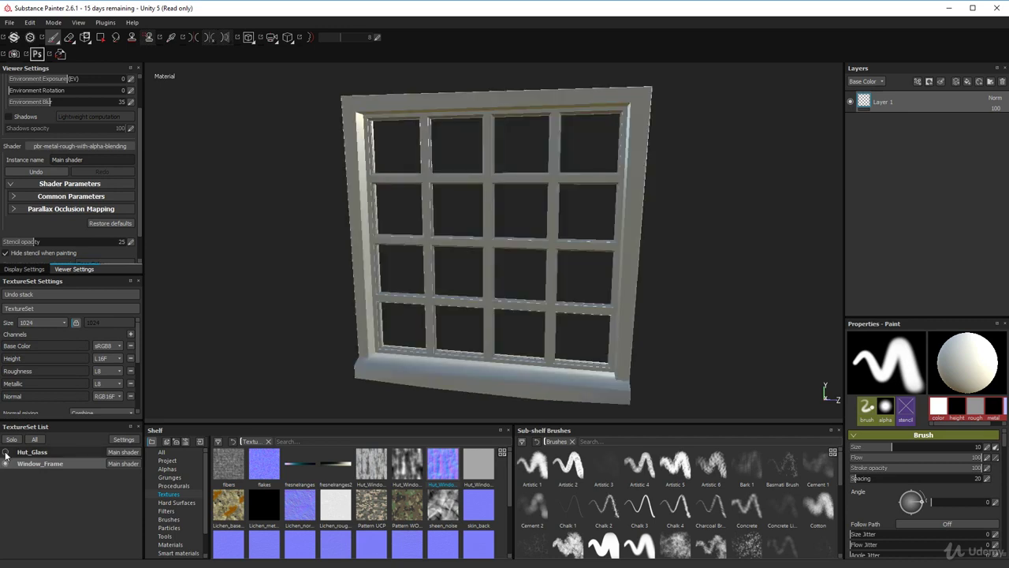
left_click(6, 451)
left_click(7, 464)
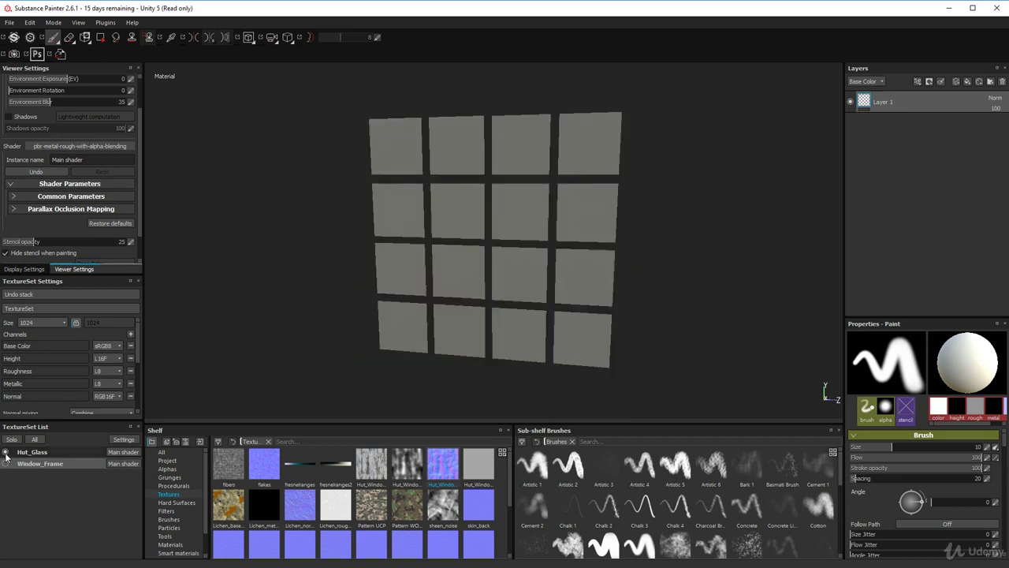
left_click_drag(278, 390, 385, 286, "alt")
key("alt+q")
key("alt+q")
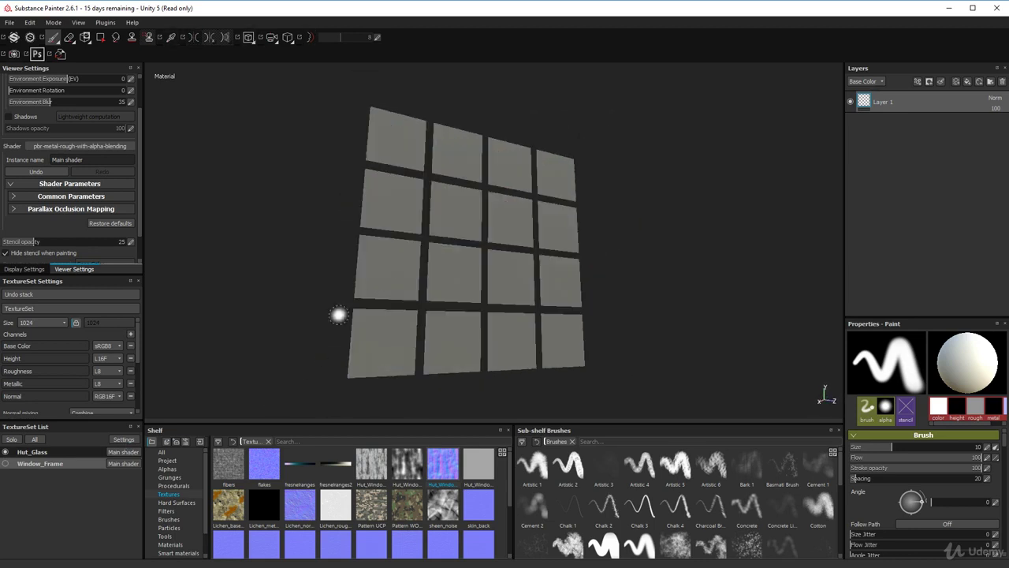
left_click_drag(318, 314, 291, 362, "alt")
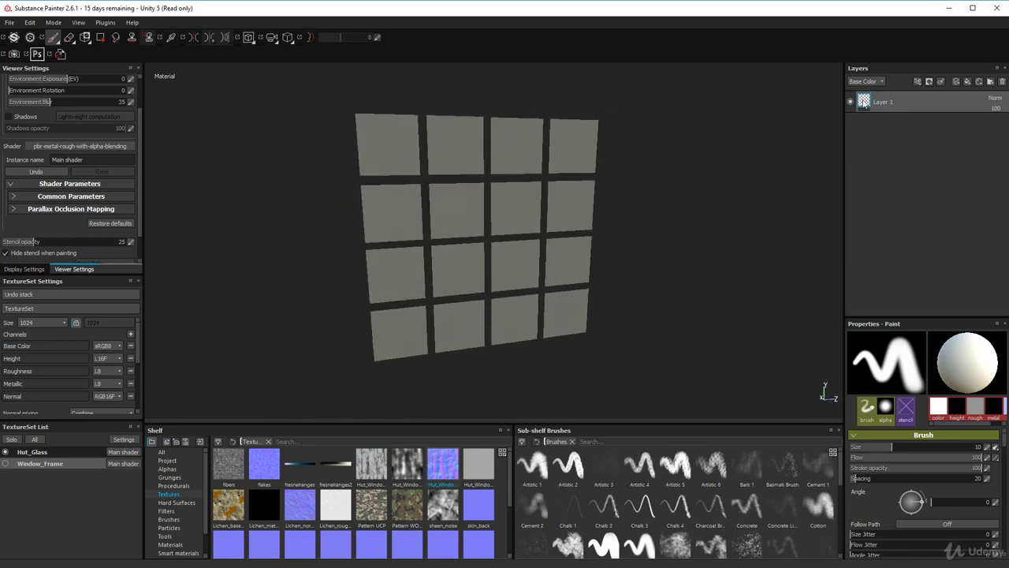
key("alt+q")
- Add Ambient occlusion and Opacity channels to the Window_Frame texture set
left_click_drag(61, 420, 62, 462)
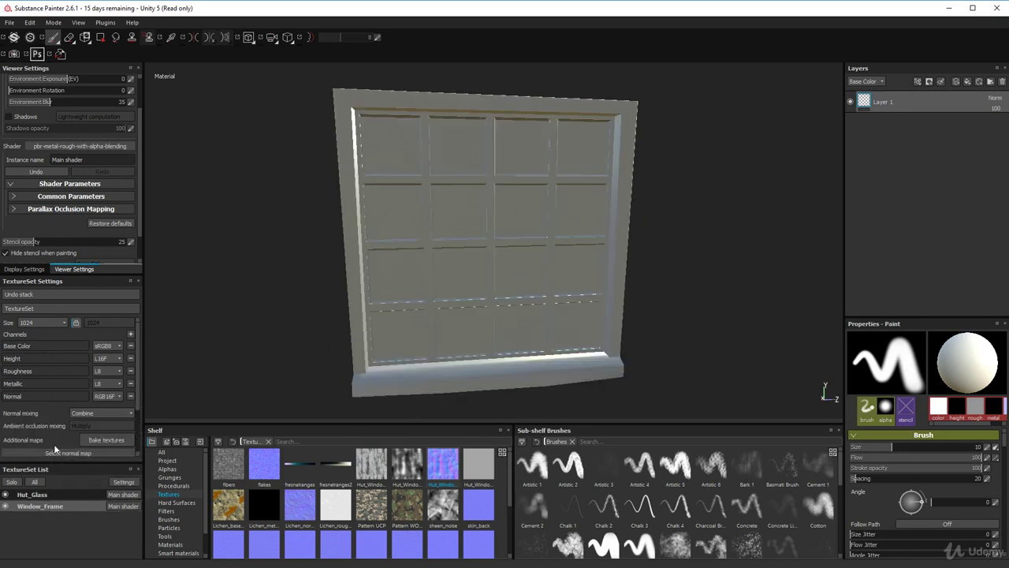
scroll(49, 417, "down", 3)
scroll(49, 417, "up", 3)
left_click(128, 334)
left_click(150, 343)
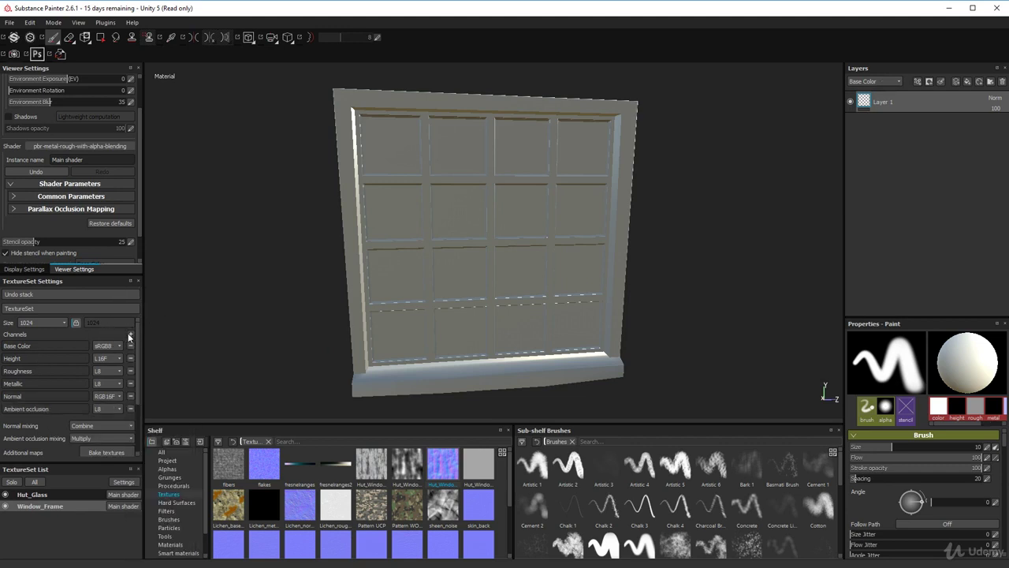
left_click(129, 335)
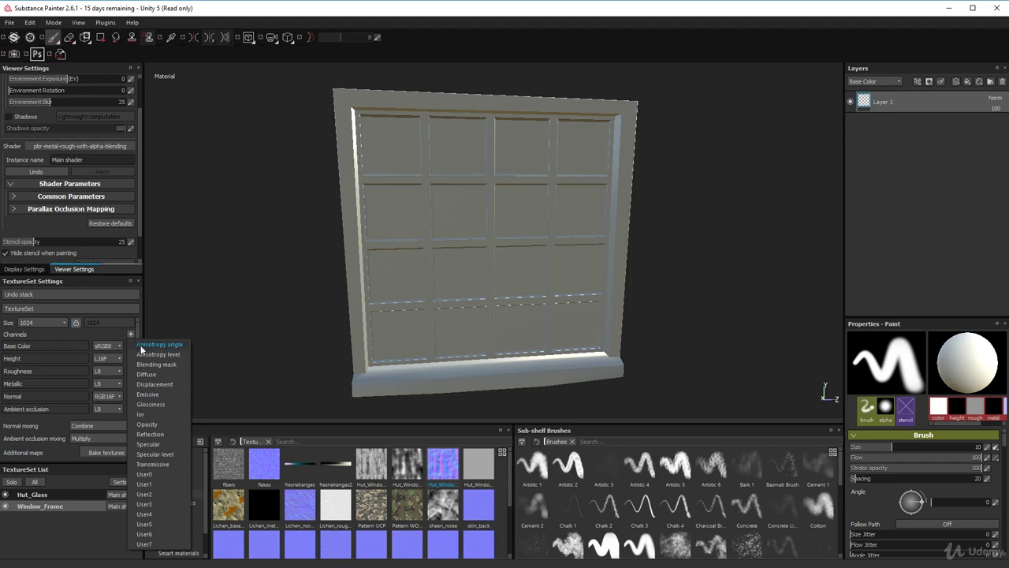
left_click(147, 425)
- Bake the additional maps for all texture sets, excluding the ID map
scroll(24, 360, "down", 2)
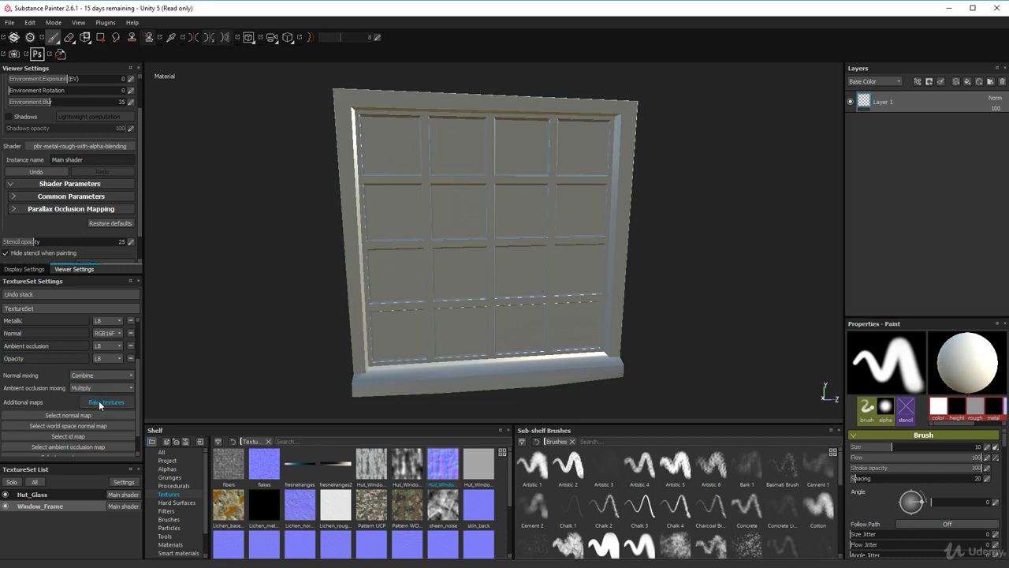
mouse_move(525, 331)
left_mouse_down("alt")
mouse_move(470, 323)
mouse_move(426, 337)
left_mouse_up("alt")
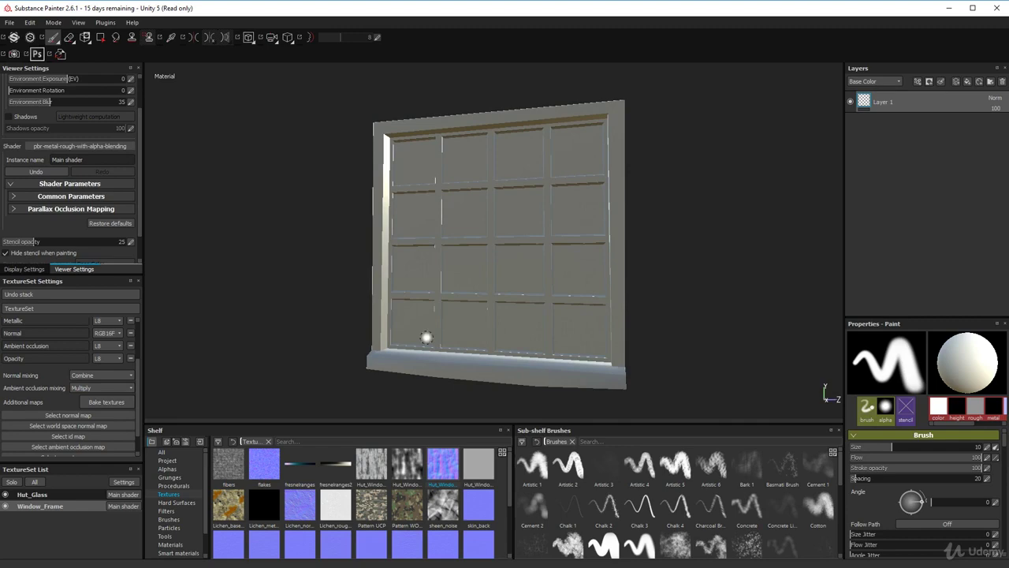
left_click(109, 403)
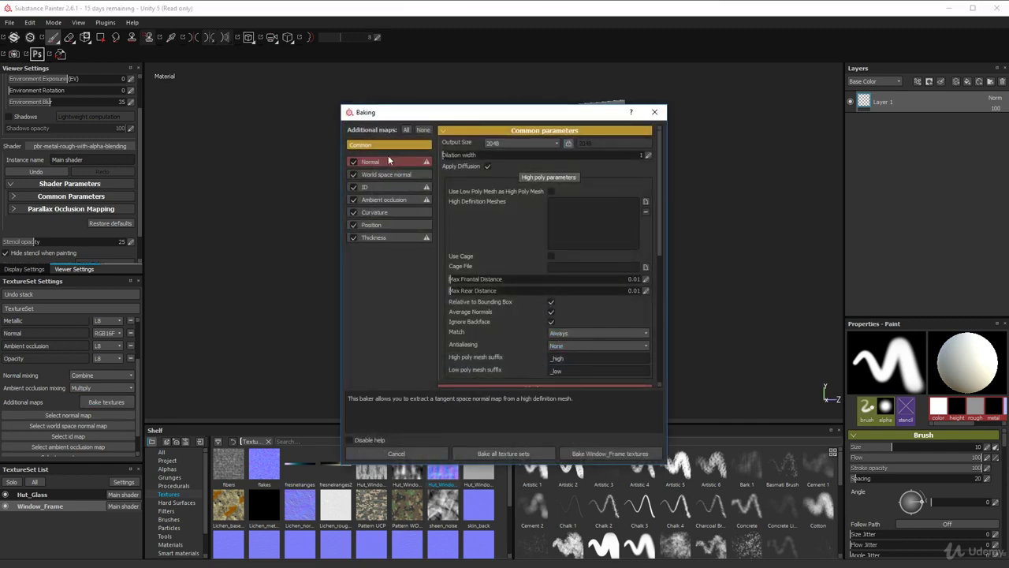
left_click(353, 187)
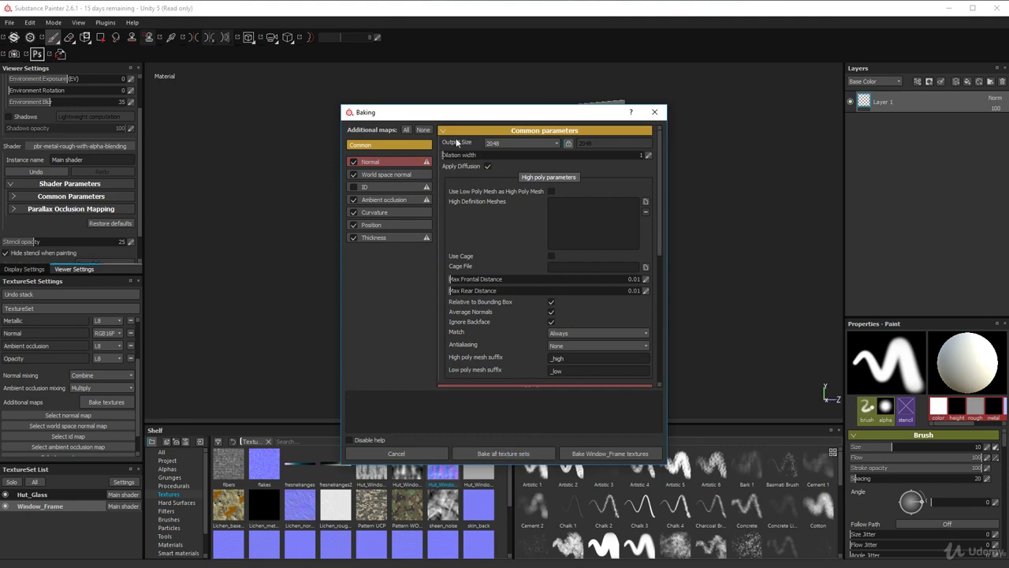
left_click(492, 450)
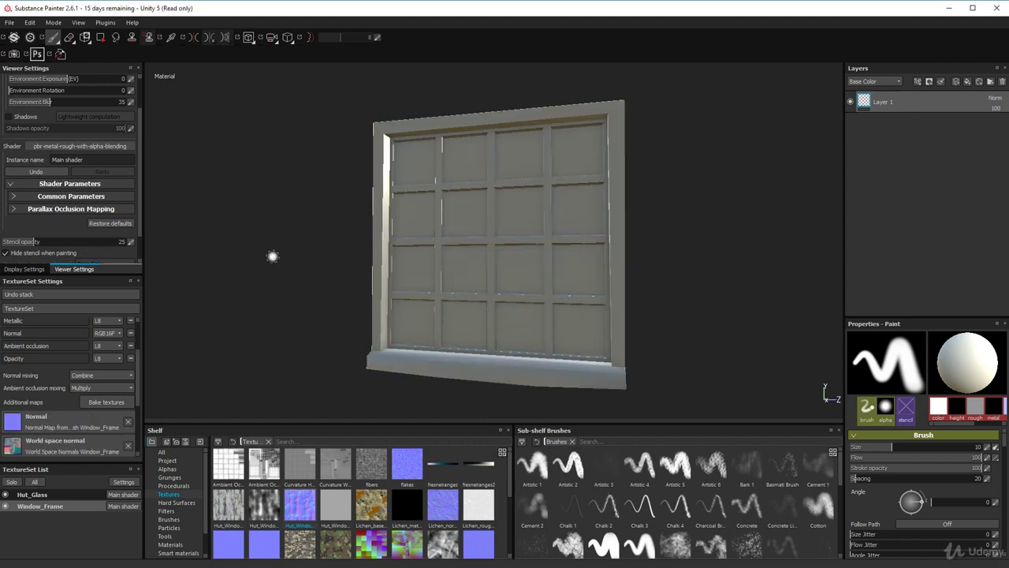
- Hide the Hut_Glass texture set so only the window frame is displayed
mouse_move(471, 292)
left_mouse_down("alt")
mouse_move(487, 353)
mouse_move(577, 316)
mouse_move(726, 292)
mouse_move(447, 315)
mouse_move(594, 287)
mouse_move(647, 300)
mouse_move(480, 338)
mouse_move(339, 335)
mouse_move(443, 255)
mouse_move(323, 244)
mouse_move(544, 250)
mouse_move(452, 219)
mouse_move(513, 234)
mouse_move(491, 270)
mouse_move(514, 249)
left_mouse_up("alt")
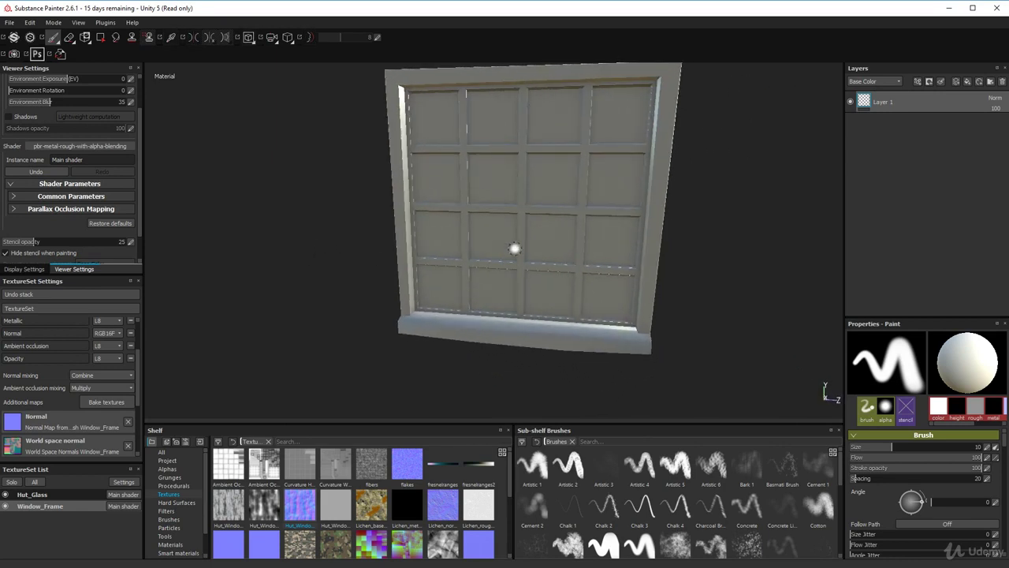
left_click(6, 495)
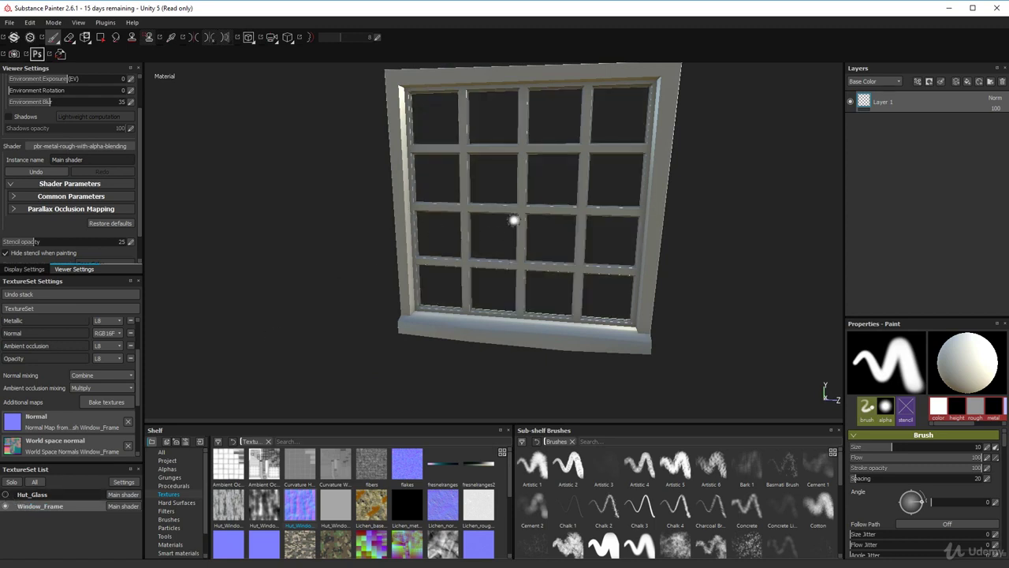
left_click(7, 495)
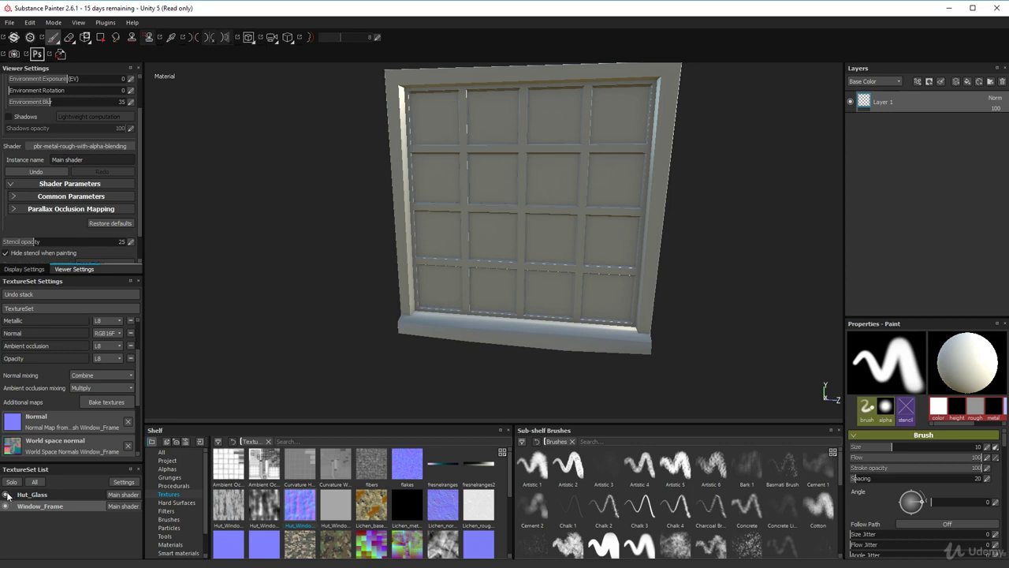
left_click(6, 495)
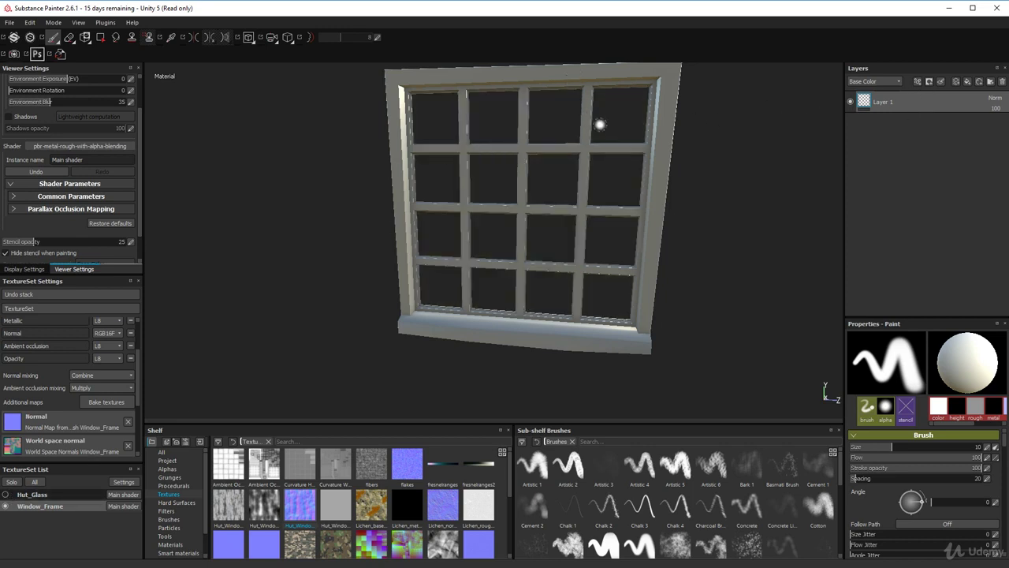
- Delete Layer 1 from the Window_Frame layer stack
middle_click_drag(636, 185, 630, 187, "alt")
left_click_drag(629, 187, 587, 198, "alt")
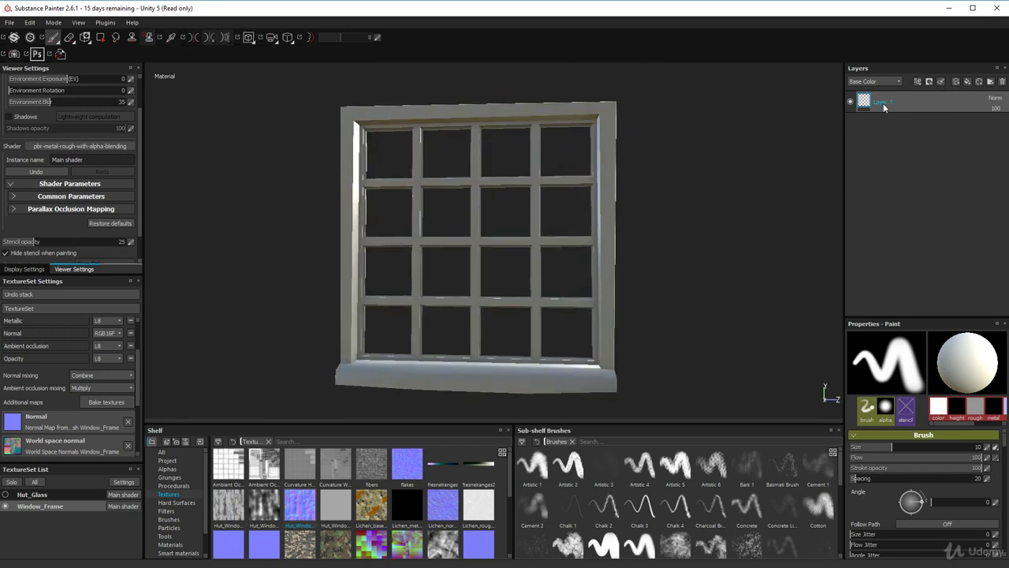
key("Delete")
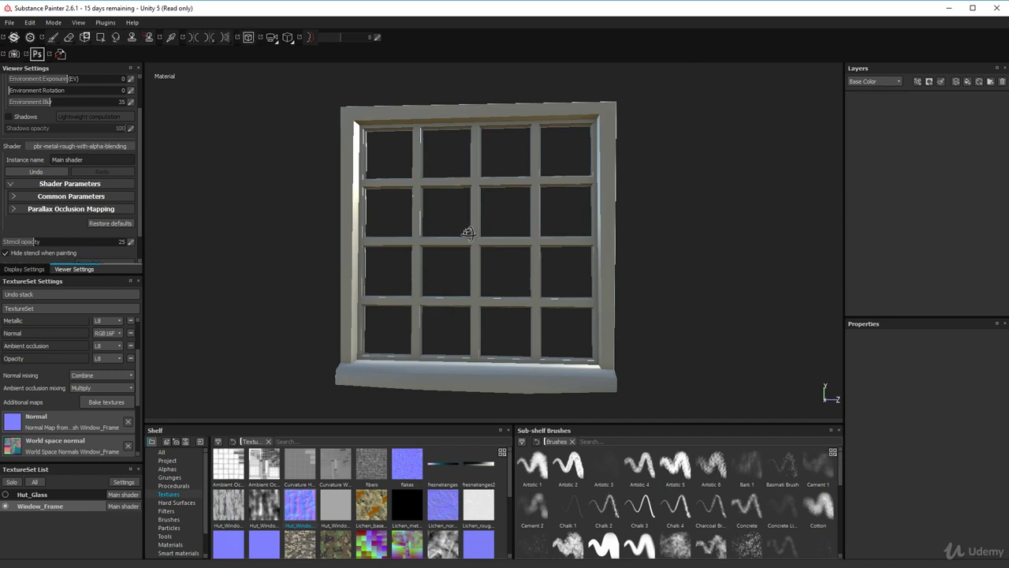
left_click_drag(446, 206, 453, 244, "alt")
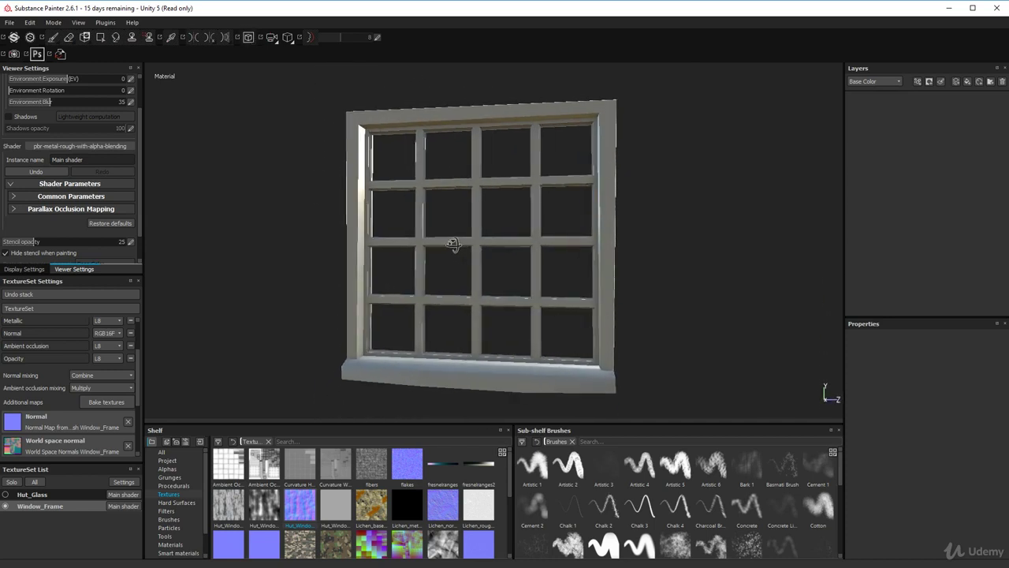
- Add a fill layer to the Window_Frame texture set and assign the Hut_Window_Paint_baseColor texture to its Base Color
left_click(967, 82)
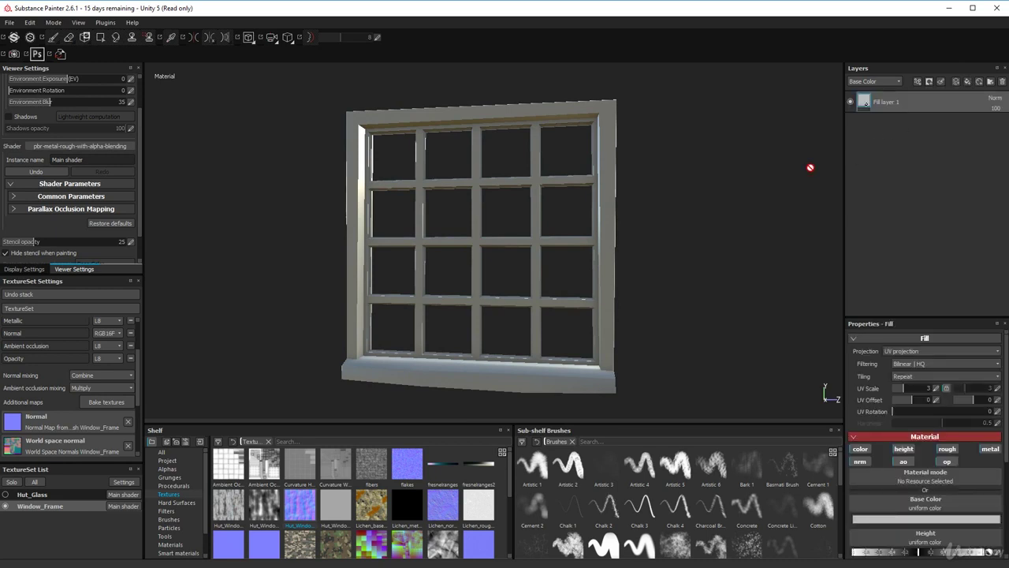
scroll(811, 167, "down", 1)
mouse_move(653, 288)
left_mouse_down("alt")
mouse_move(660, 309)
mouse_move(664, 290)
left_mouse_up("alt")
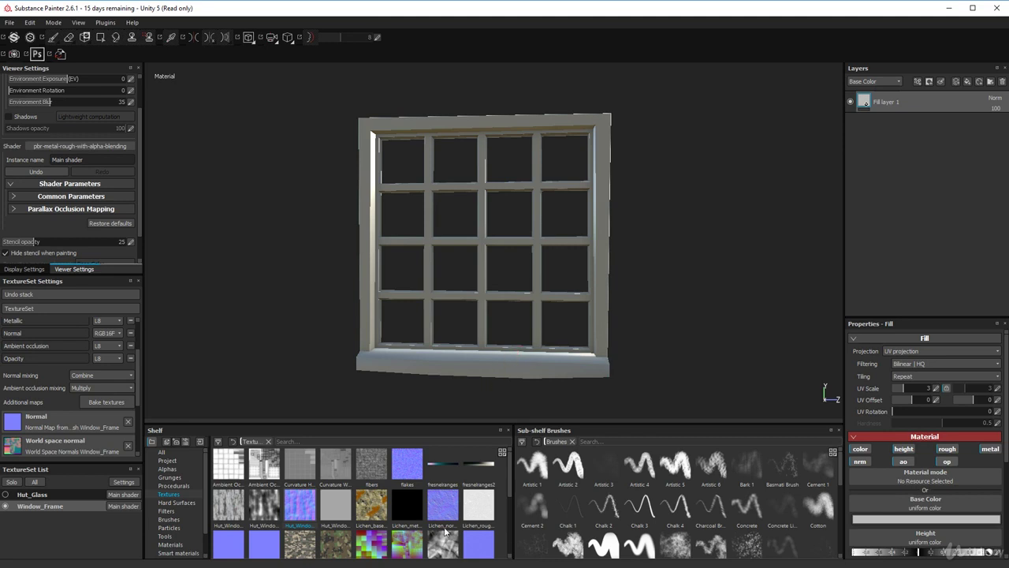
scroll(440, 508, "down", 5)
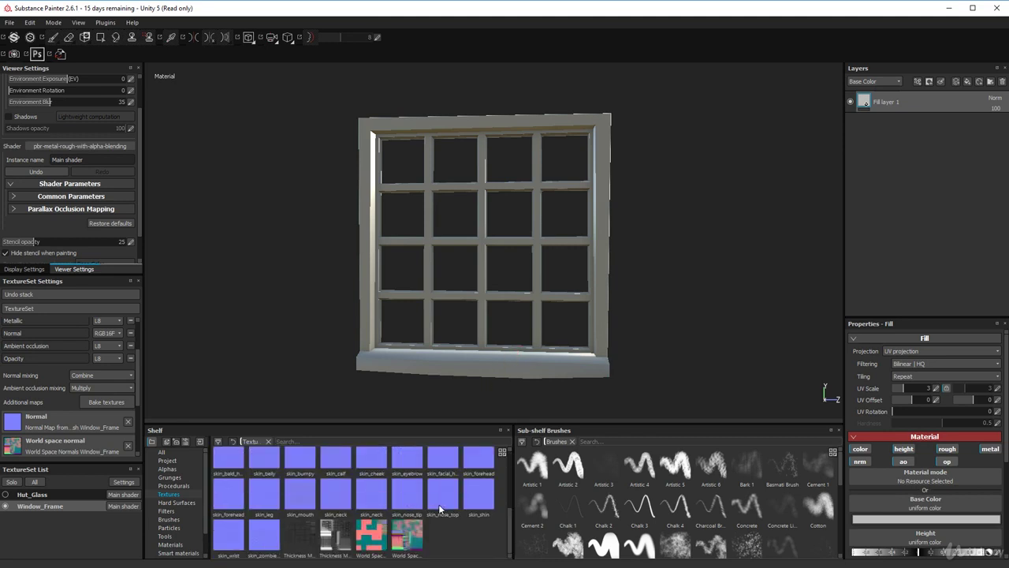
scroll(438, 504, "up", 5)
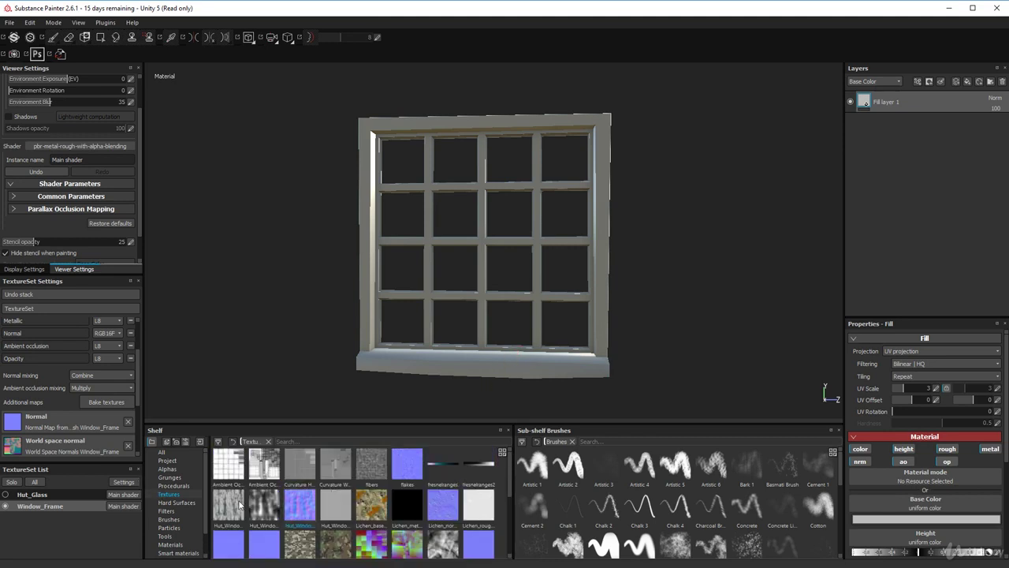
mouse_move(235, 505)
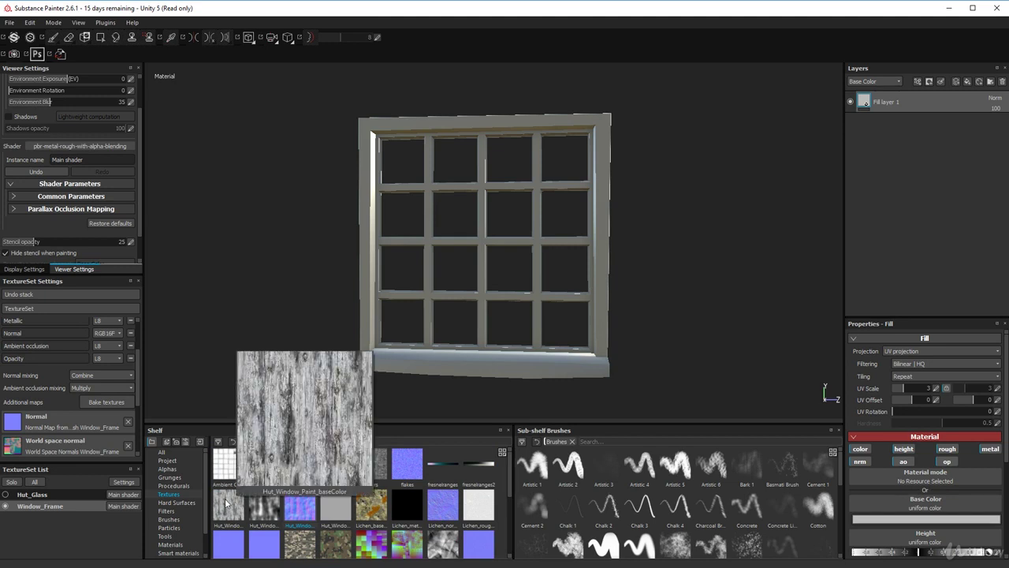
left_click_drag(226, 503, 869, 356)
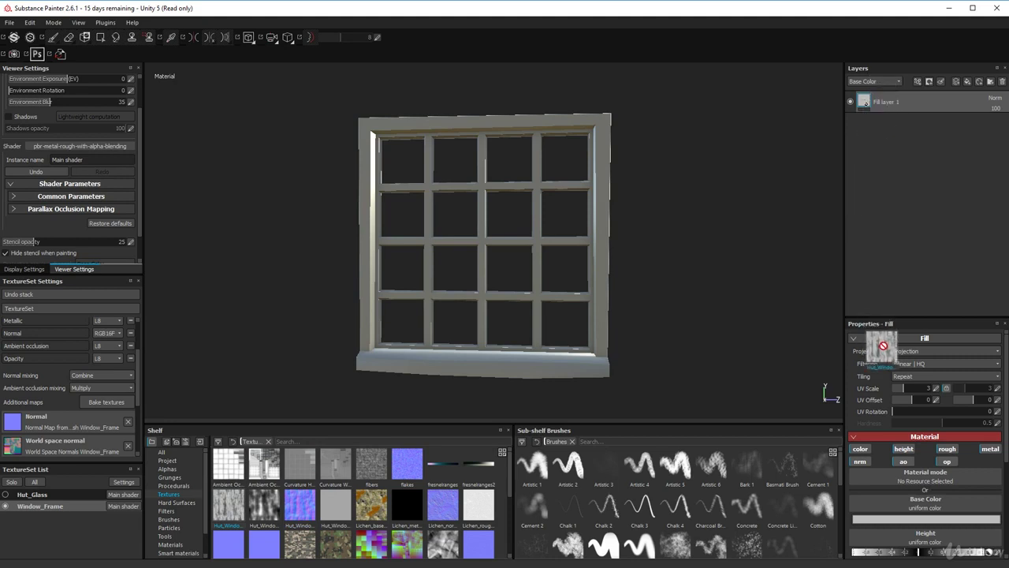
left_click_drag(991, 455, 915, 500)
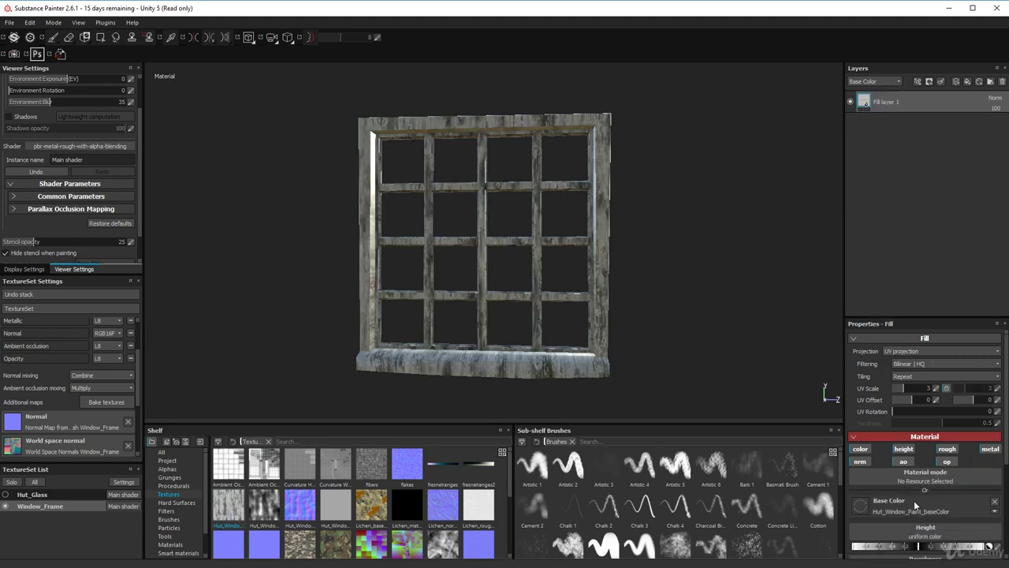
- Rotate the fill layer's UVs to about 90.95 degrees and check the wood grain on the frame and sill
mouse_move(475, 279)
left_mouse_down("alt")
mouse_move(513, 302)
mouse_move(462, 299)
mouse_move(444, 229)
mouse_move(488, 228)
mouse_move(489, 241)
mouse_move(486, 309)
mouse_move(462, 214)
left_mouse_up("alt")
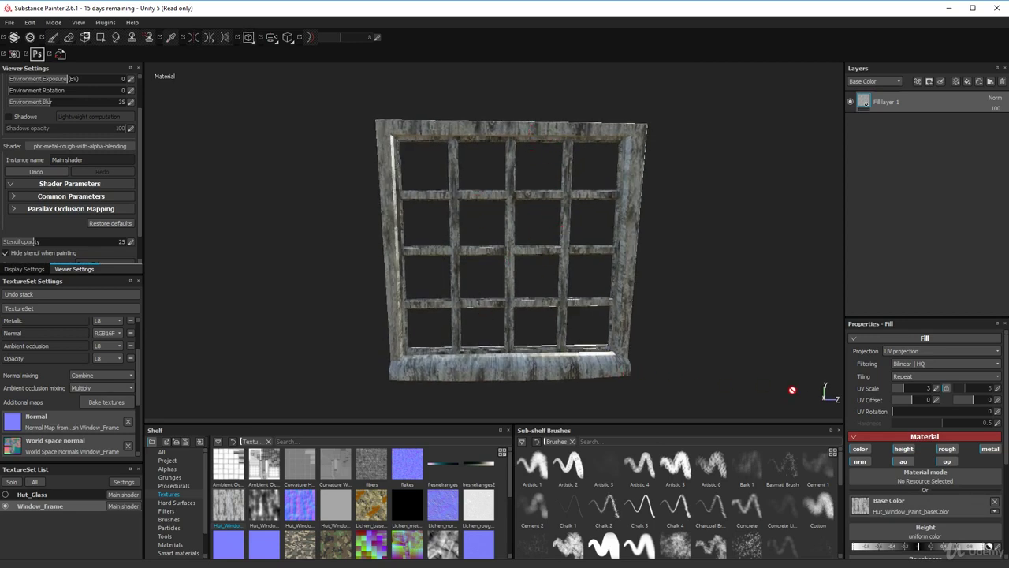
left_click_drag(898, 410, 917, 410)
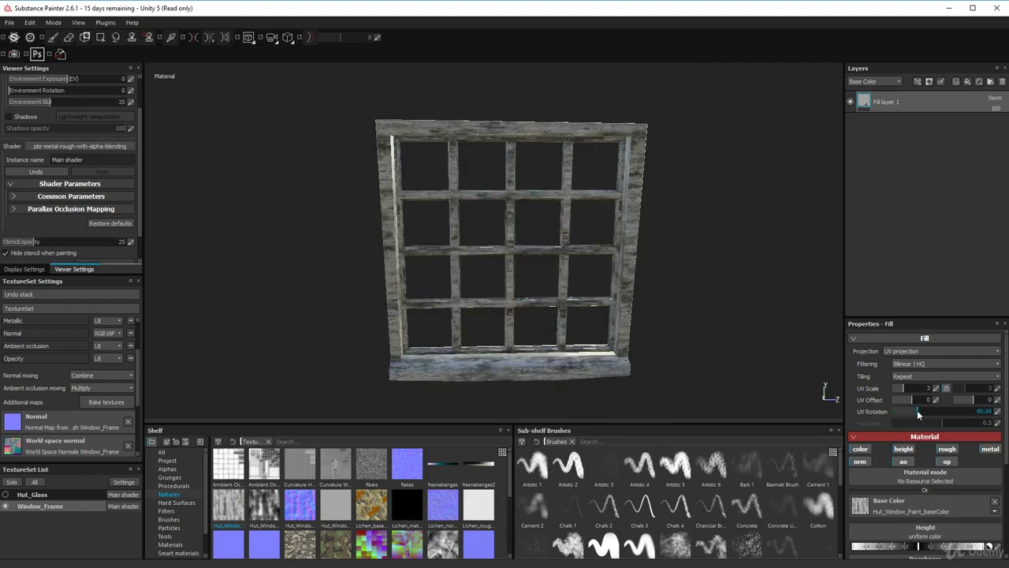
left_click_drag(512, 297, 474, 328, "alt")
scroll(490, 259, "down", 3)
scroll(487, 266, "up", 5)
left_click_drag(434, 329, 620, 275, "alt")
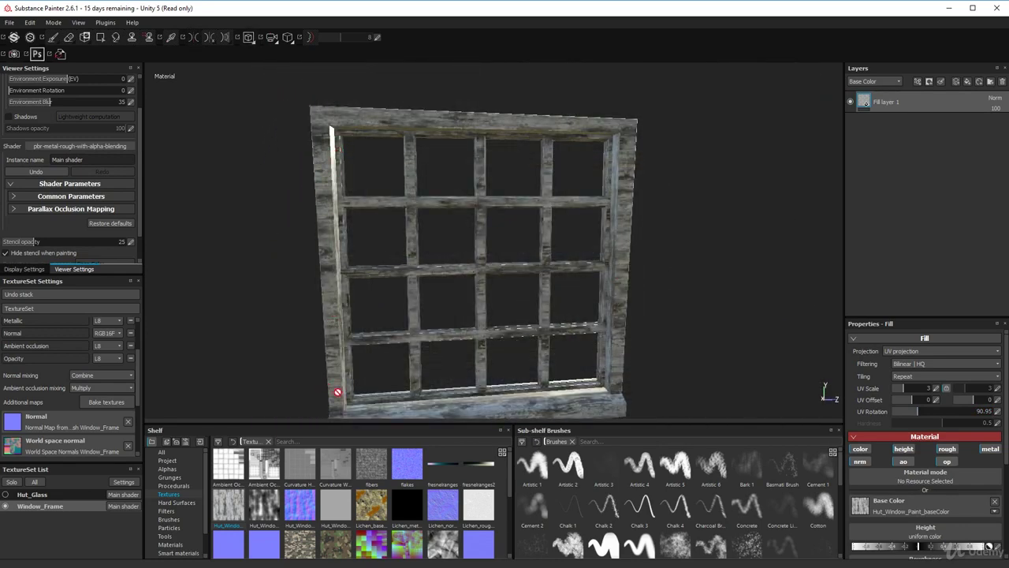
left_click_drag(338, 391, 476, 274, "alt")
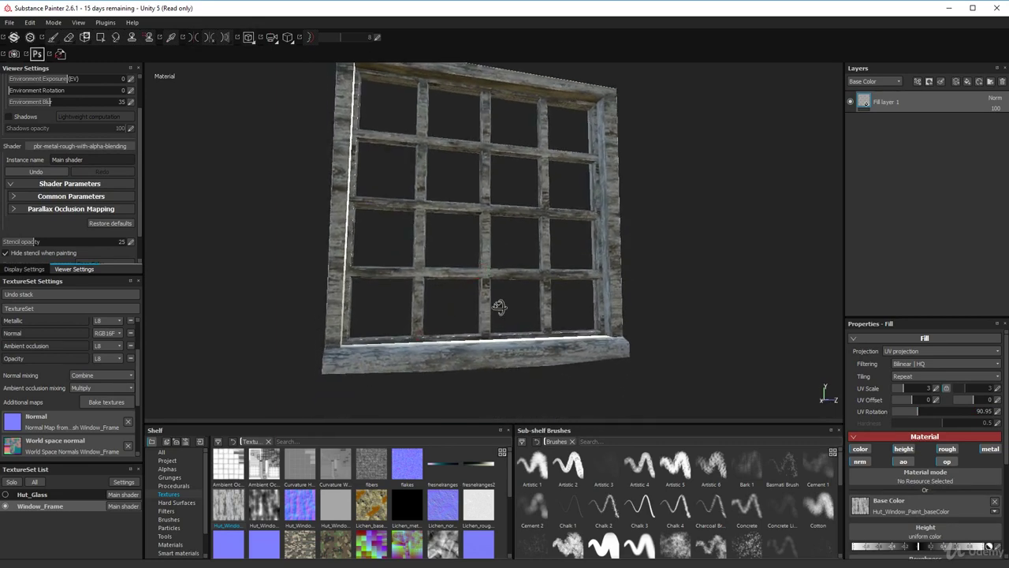
left_click_drag(499, 307, 415, 367, "alt")
scroll(414, 363, "up", 5)
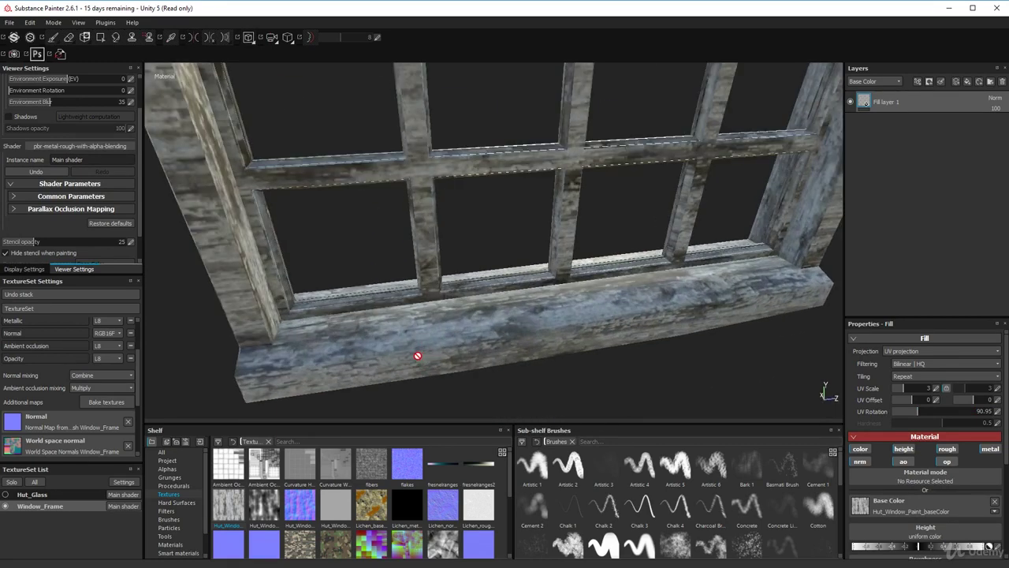
left_click_drag(300, 358, 418, 296, "alt")
scroll(40, 181, "up", 2)
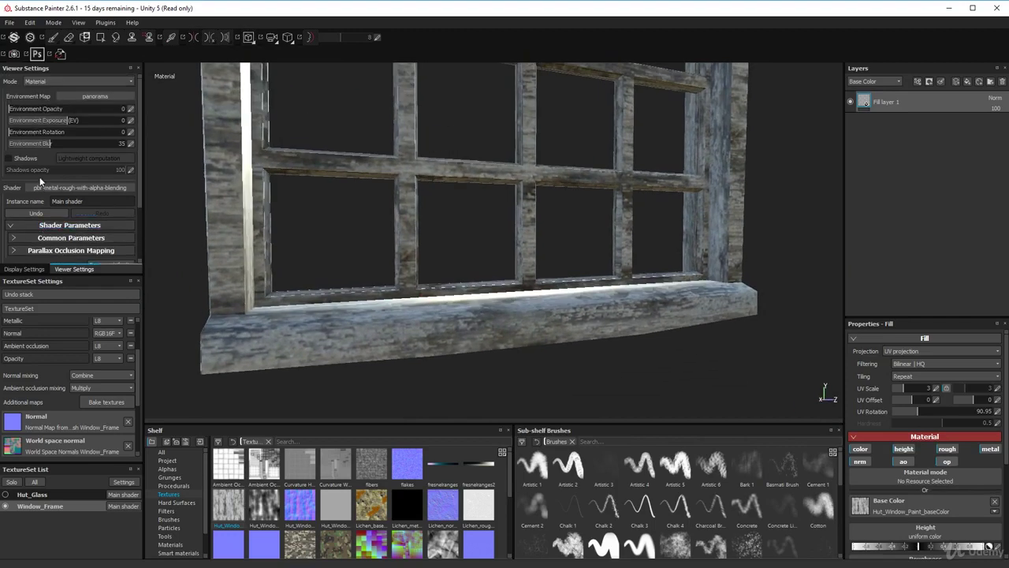
- Set the Window_Frame texture set size to 2048 and inspect the sharper paint detail on the sill
scroll(42, 184, "down", 2)
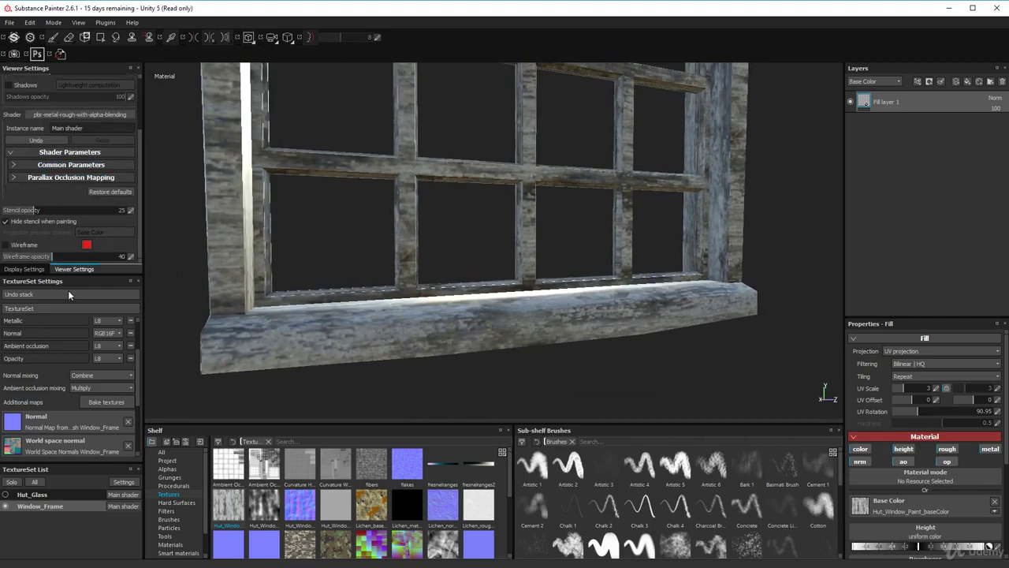
scroll(79, 375, "up", 3)
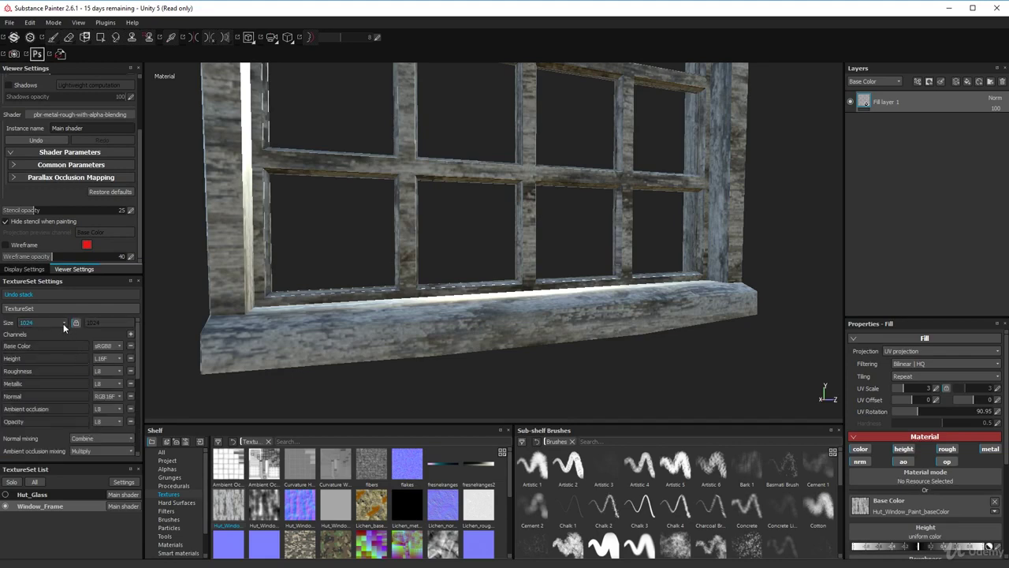
left_click(64, 324)
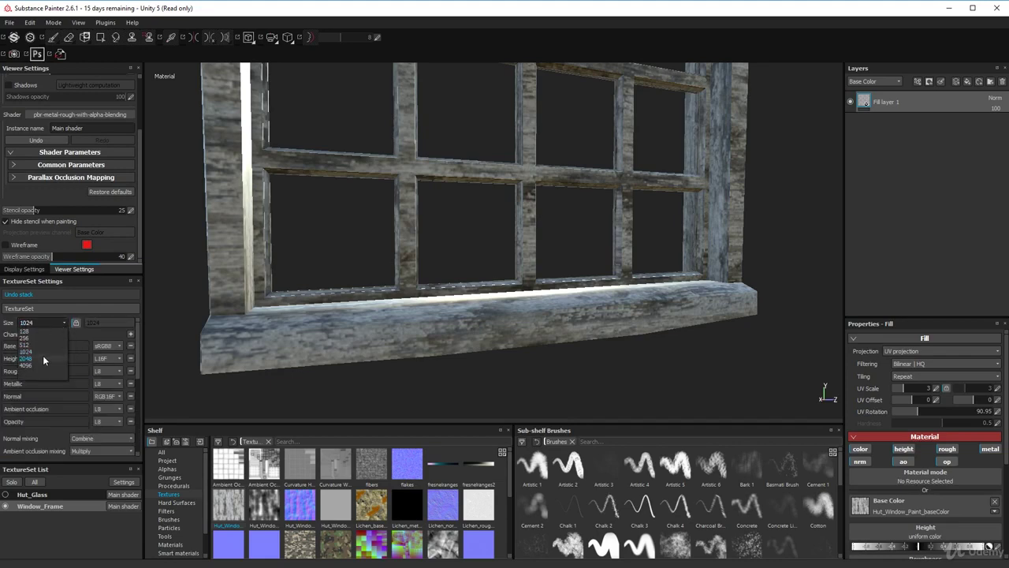
left_click(43, 359)
left_click_drag(376, 372, 413, 329, "alt")
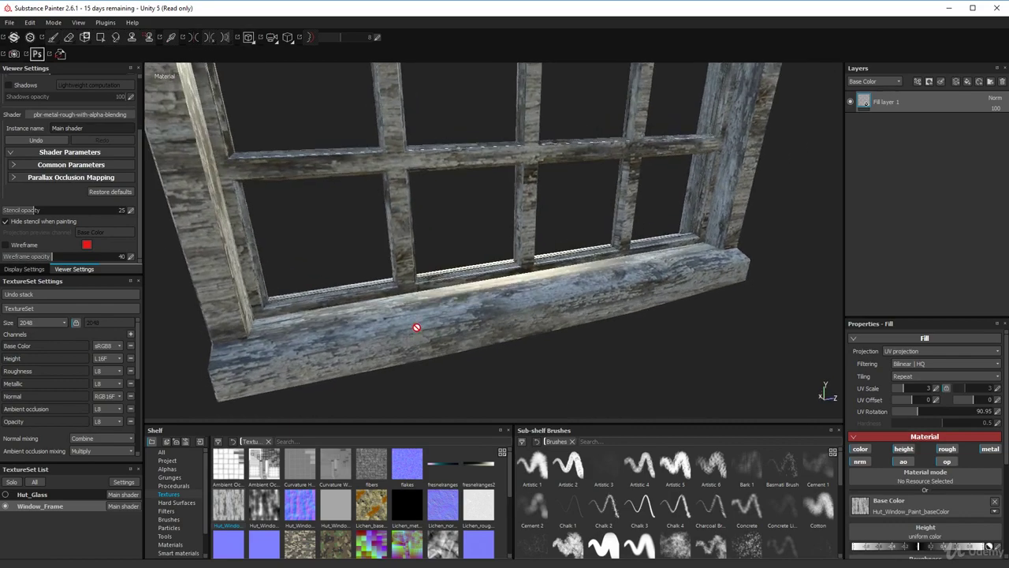
scroll(414, 329, "down", 3)
scroll(412, 328, "up", 6)
scroll(418, 328, "down", 5)
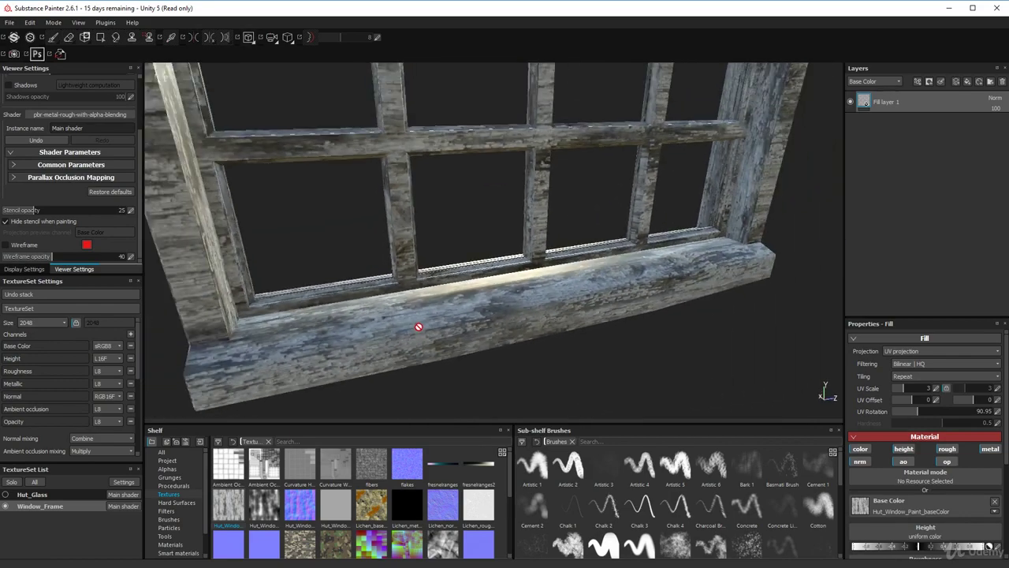
- Assign the Hut_Window_Paint_normal texture to the fill layer's Normal channel and check its relief on the frame
left_click_drag(435, 177, 515, 255, "alt")
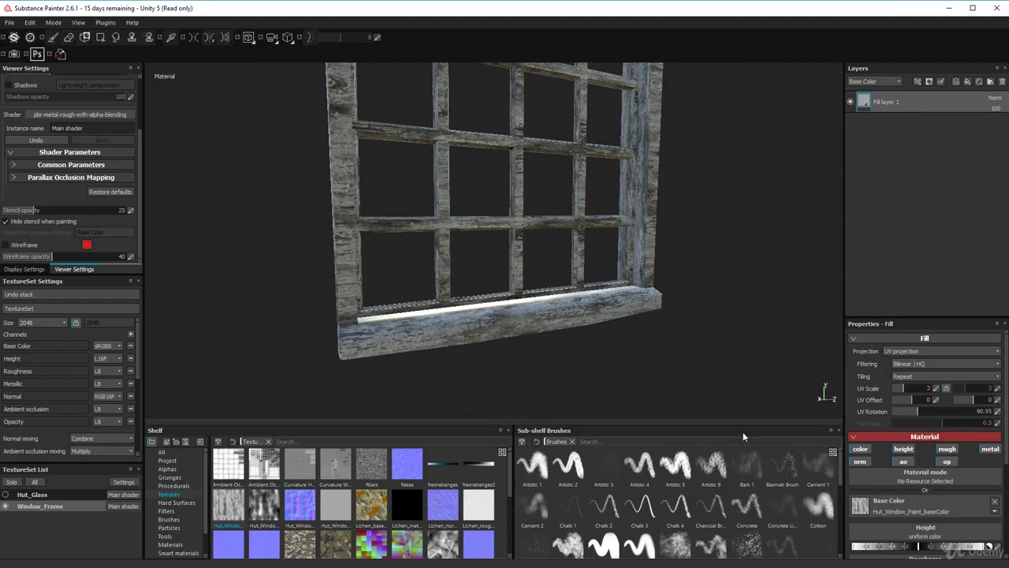
scroll(927, 464, "down", 3)
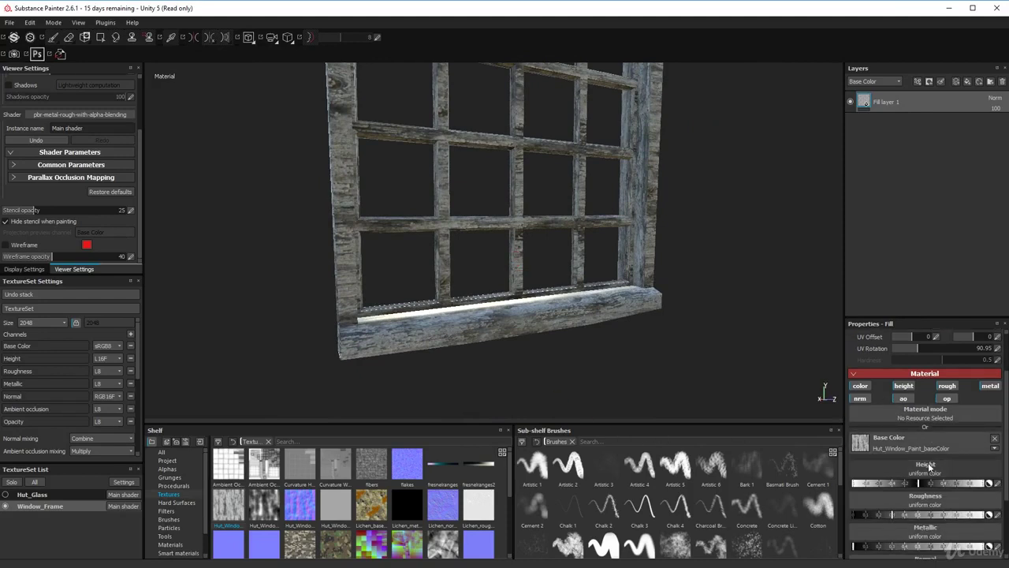
scroll(928, 462, "down", 1)
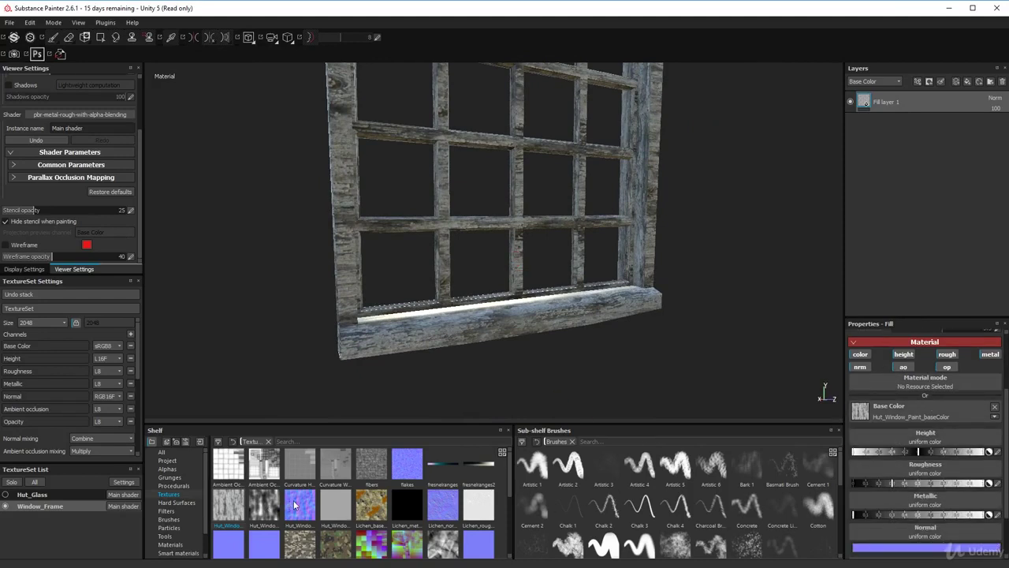
left_click_drag(496, 495, 877, 510)
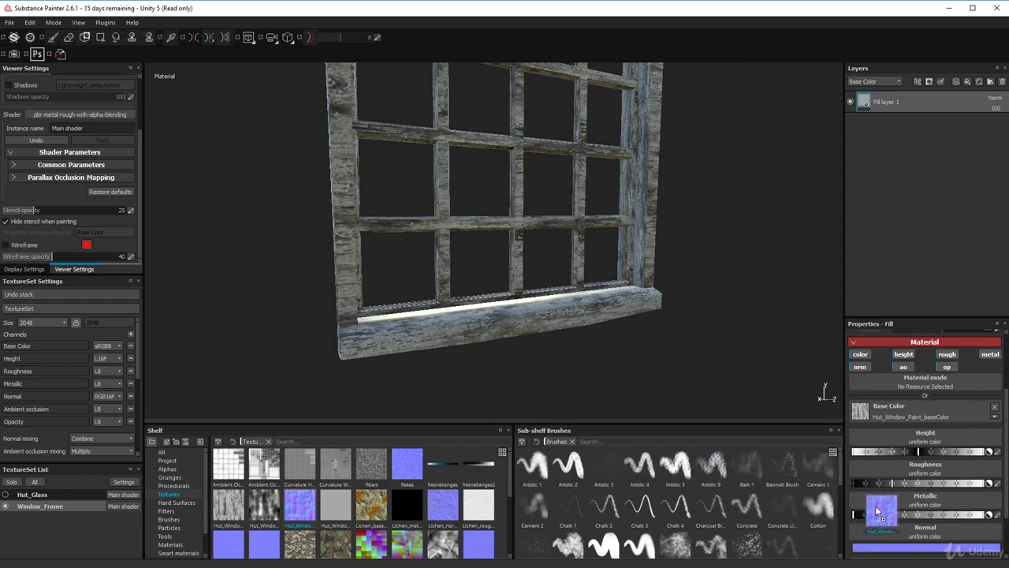
left_click_drag(912, 541, 912, 541)
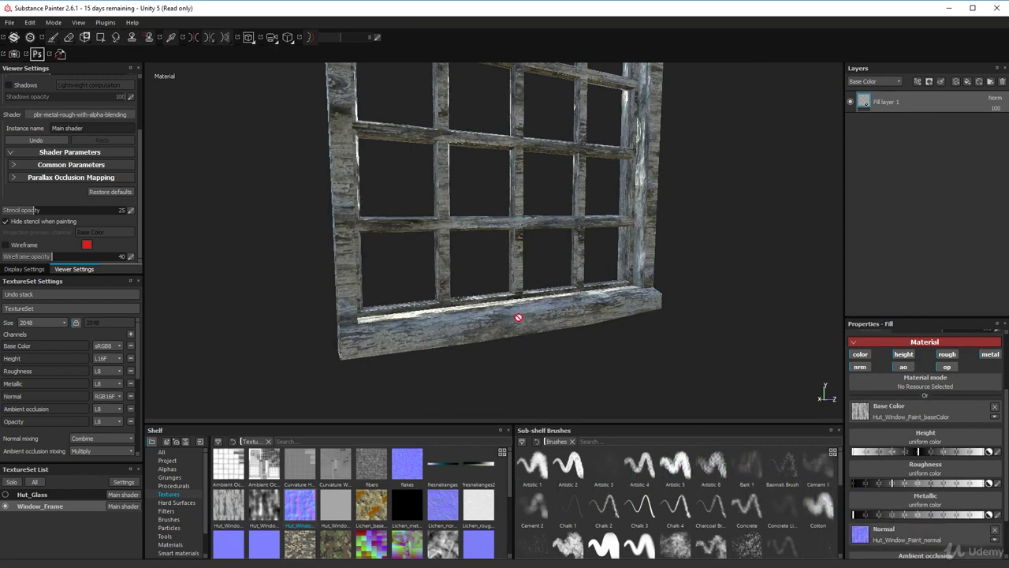
left_click_drag(515, 308, 562, 337, "alt")
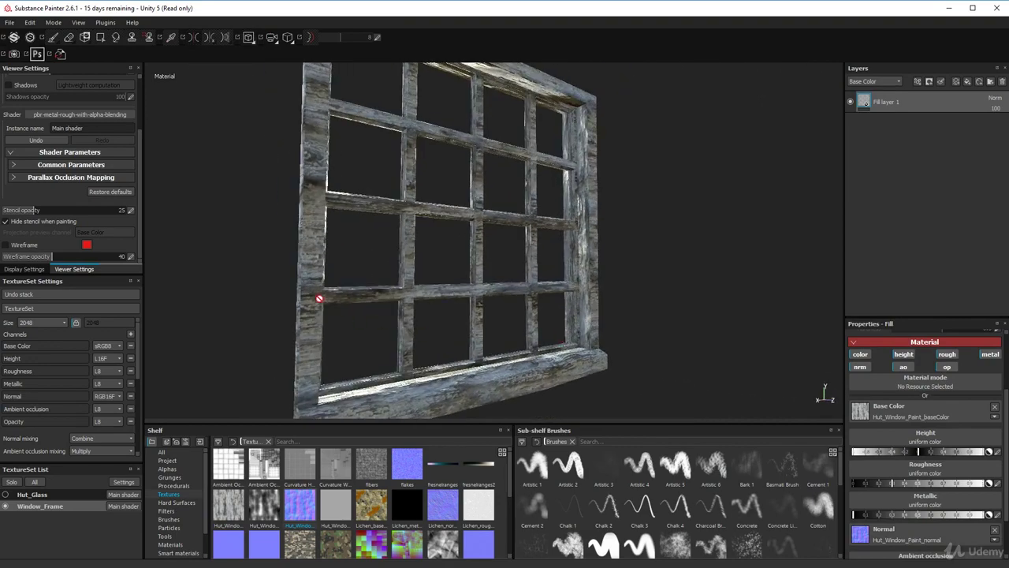
scroll(319, 298, "down", 2)
scroll(294, 299, "up", 6)
left_click_drag(326, 312, 465, 221, "alt")
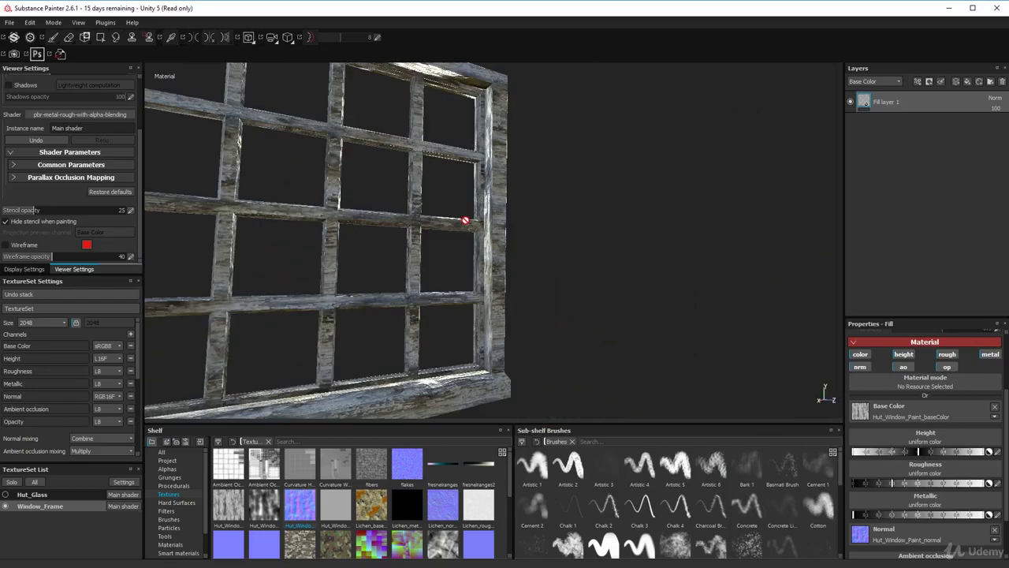
- Assign the Hut_Window_Paint_roughness texture to the fill layer's Roughness channel and inspect the frame's bars up close
scroll(468, 223, "up", 5)
scroll(532, 264, "up", 1)
left_click_drag(531, 263, 471, 320, "alt")
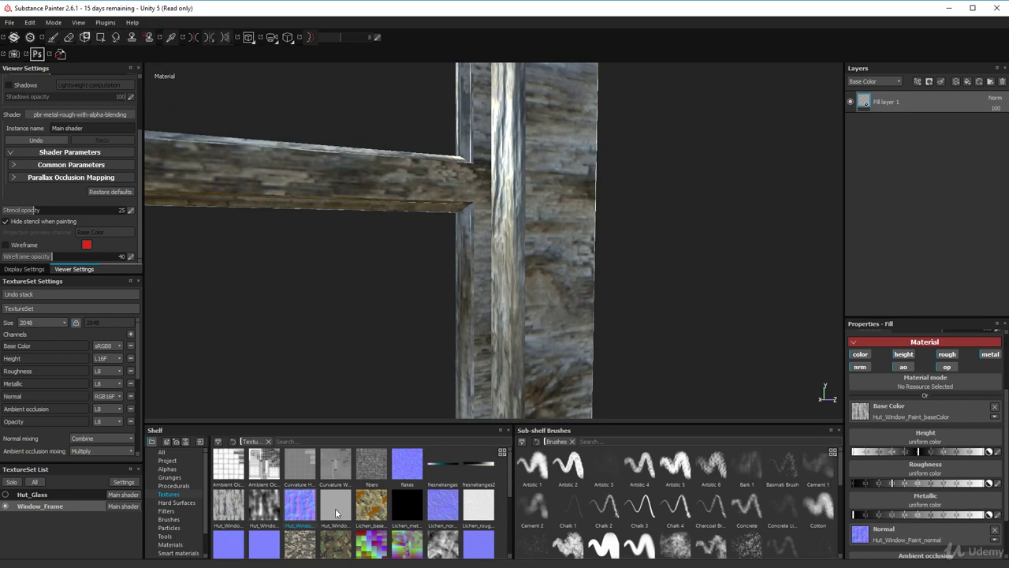
mouse_move(336, 513)
left_click_drag(336, 512, 892, 480)
left_click_drag(552, 237, 344, 353, "alt")
left_click_drag(410, 299, 340, 271, "alt")
mouse_move(411, 247)
left_mouse_down("alt")
mouse_move(300, 257)
mouse_move(422, 254)
left_mouse_up("alt")
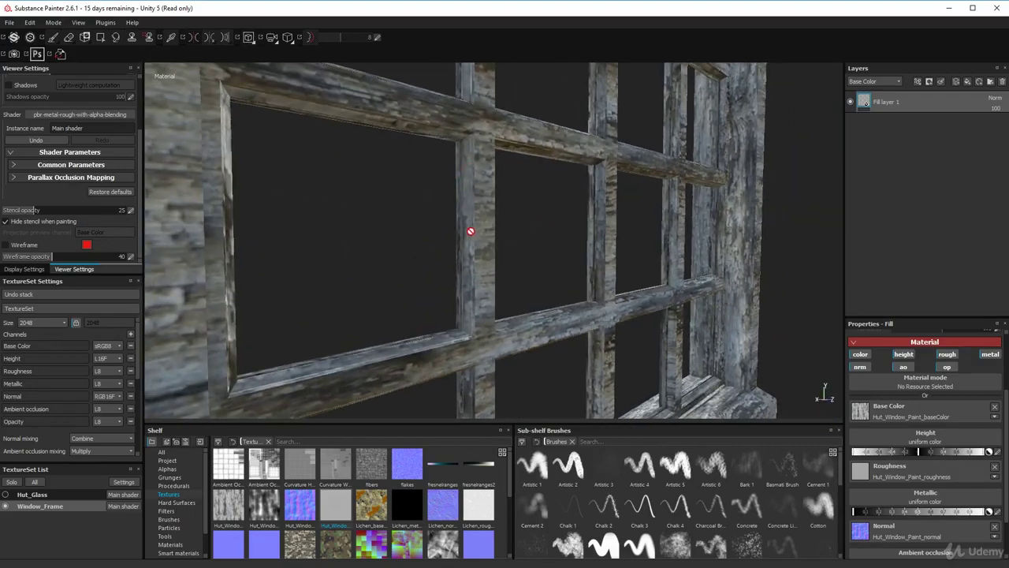
left_click_drag(189, 276, 331, 312, "alt")
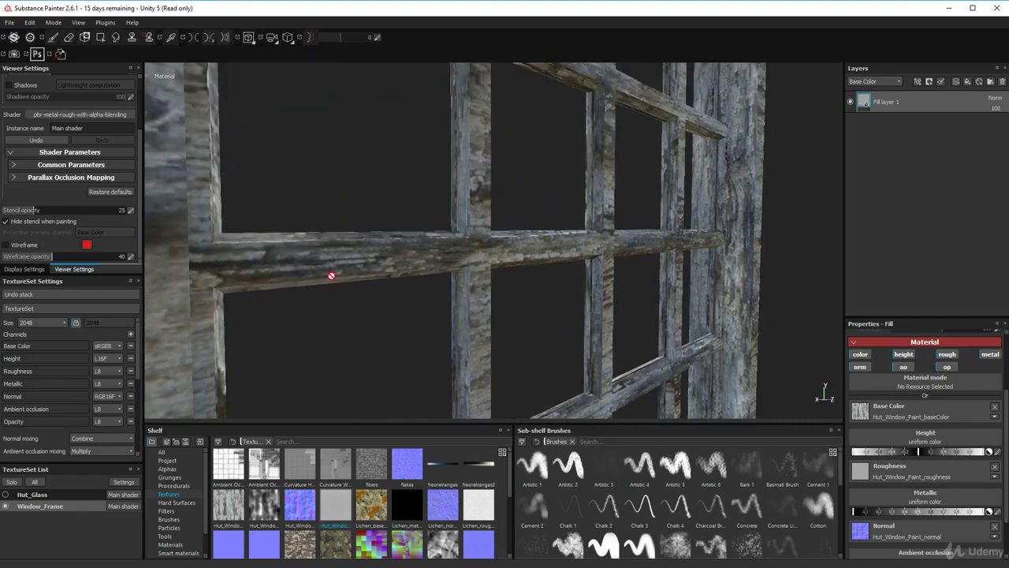
left_click_drag(331, 276, 348, 284, "alt")
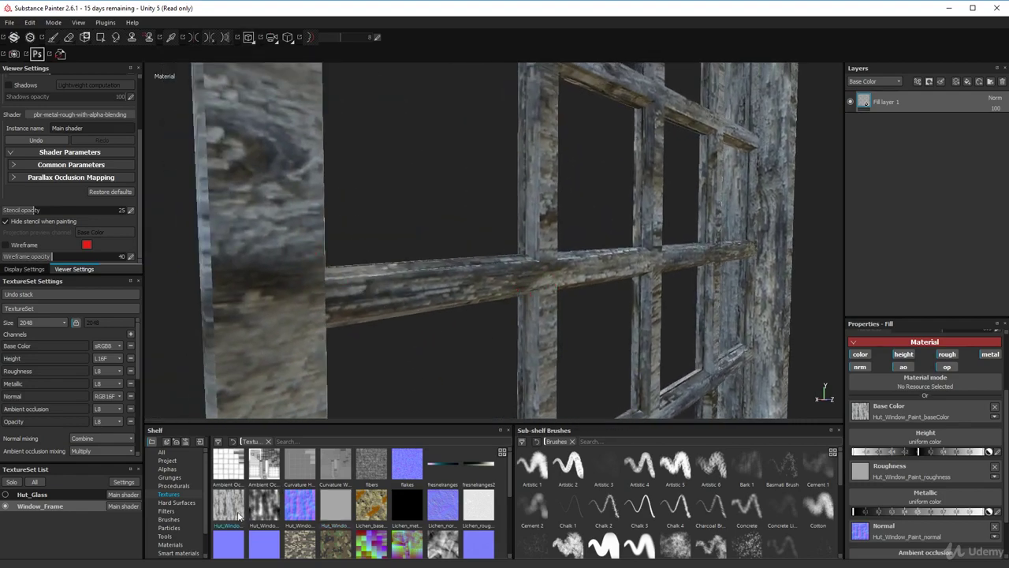
- Try the Hut_Window_Paint_baseColor texture in the fill layer's Roughness channel and inspect the frame's highlights
left_click_drag(230, 517, 872, 473)
left_click_drag(520, 339, 277, 295, "alt")
middle_click_drag(278, 295, 365, 194, "alt")
scroll(387, 266, "up", 5)
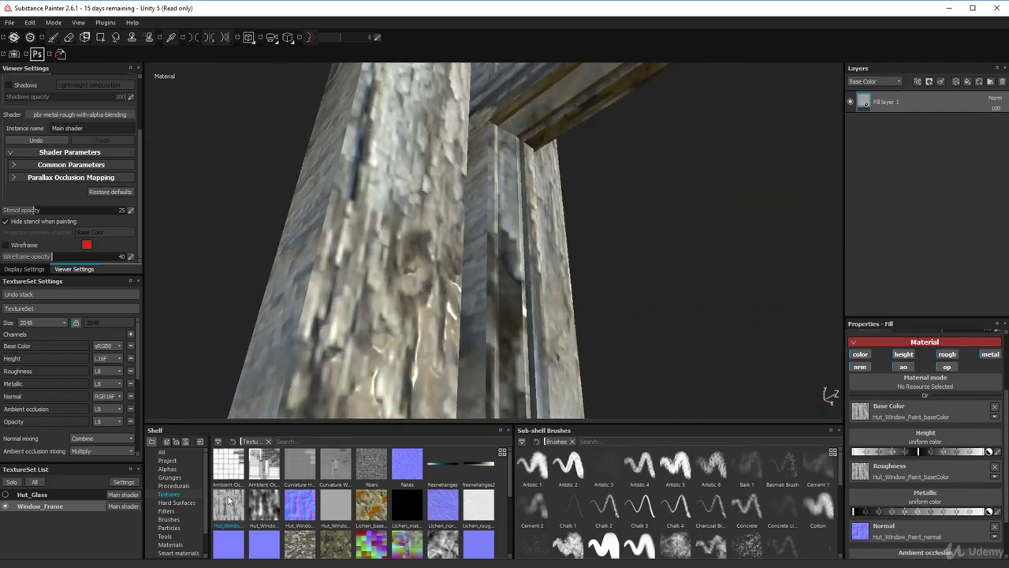
mouse_move(229, 499)
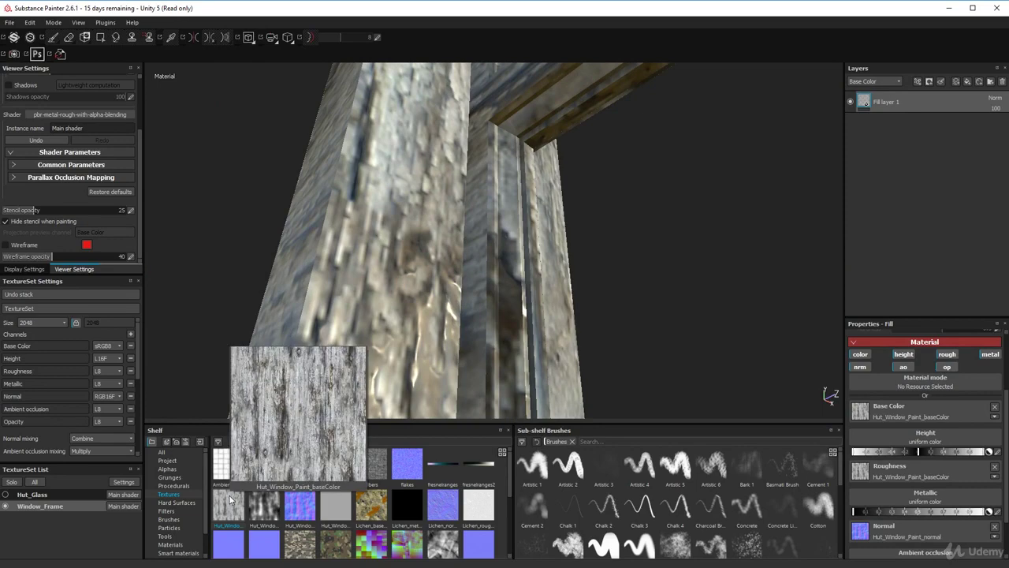
left_click_drag(447, 268, 491, 263, "alt")
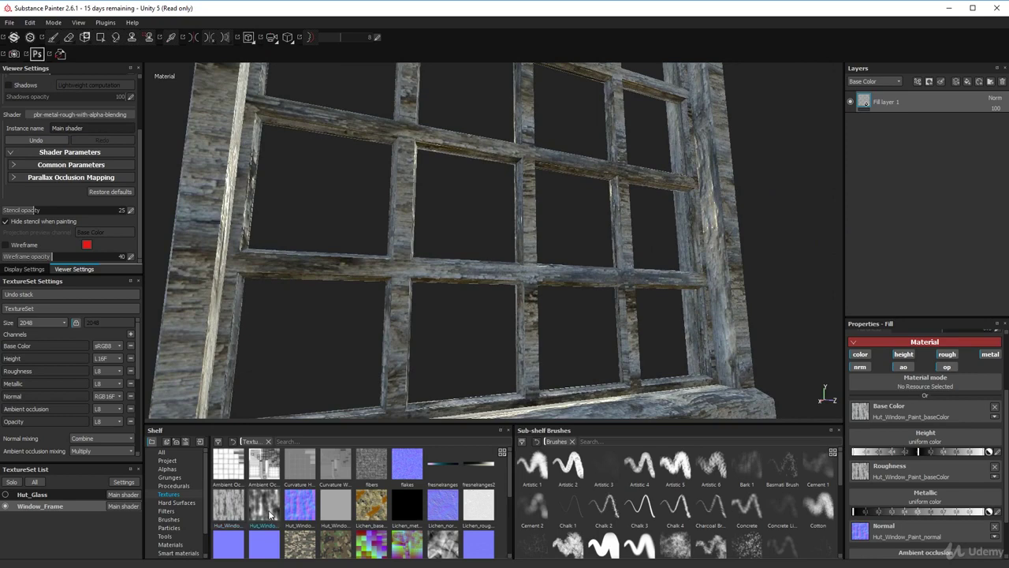
- Replace the base color texture in the fill layer's Roughness channel with Hut_Window_Paint_roughness
mouse_move(270, 512)
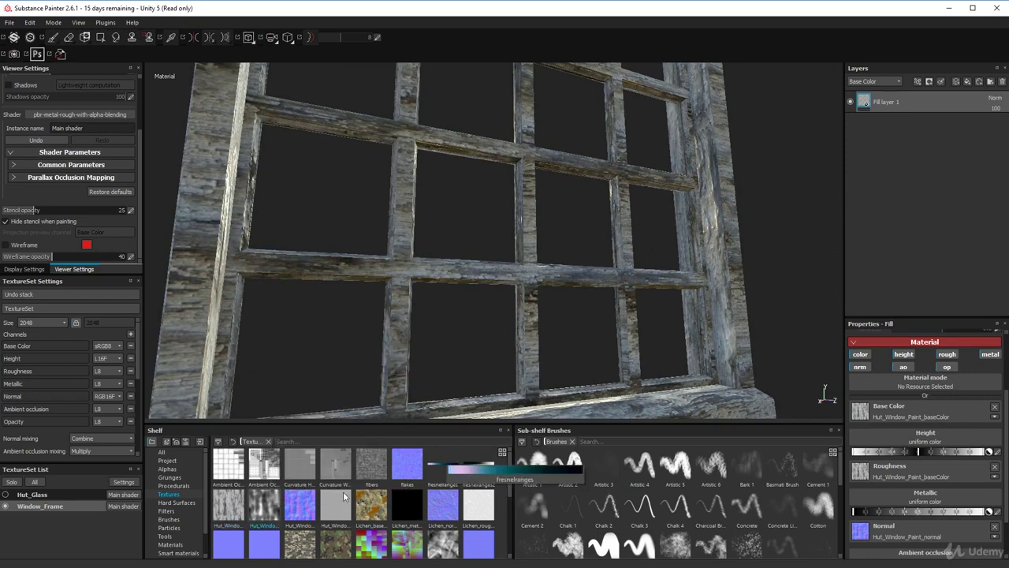
left_click_drag(413, 483, 850, 397)
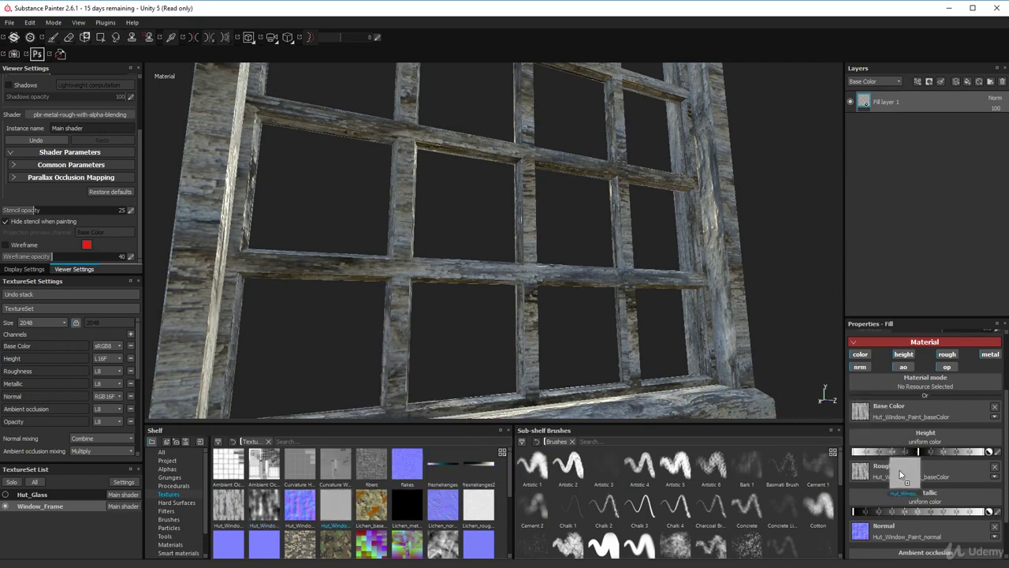
left_click_drag(902, 474, 900, 473)
left_click_drag(488, 303, 451, 243, "alt")
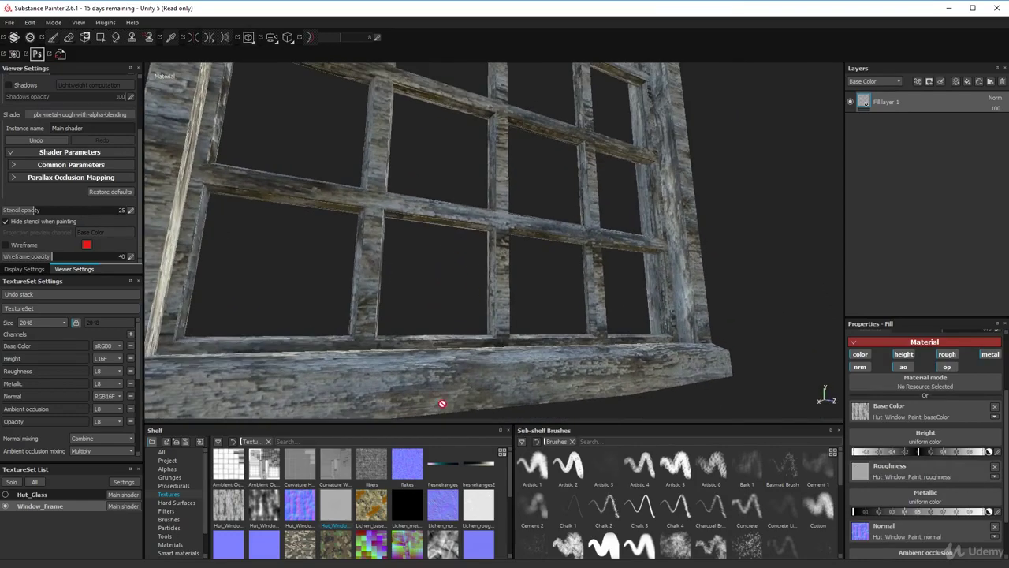
- Assign the Hut_Window_Paint_height texture to the fill layer's Height channel
mouse_move(268, 510)
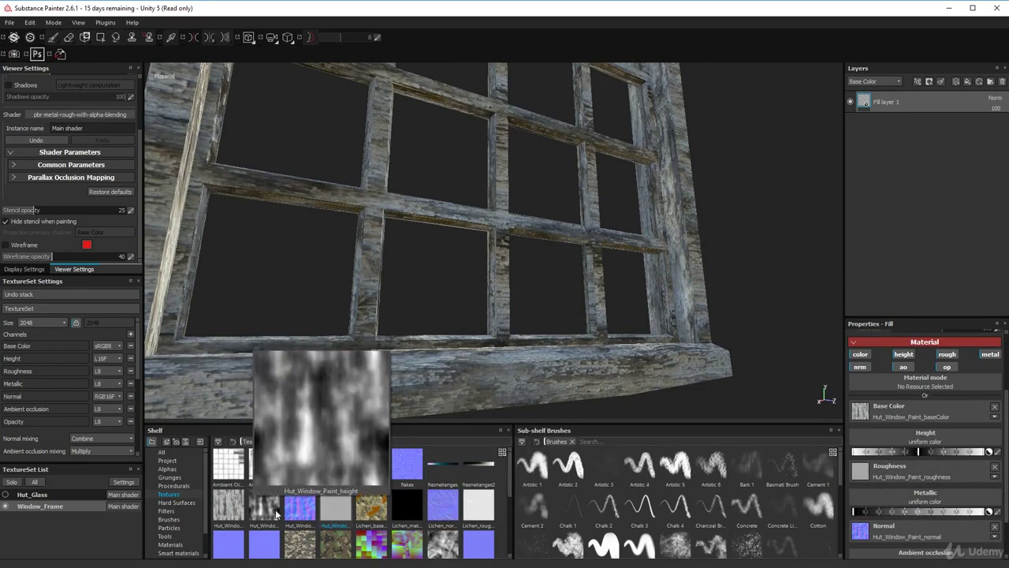
left_click_drag(270, 514, 892, 440)
left_click_drag(334, 239, 421, 301, "alt")
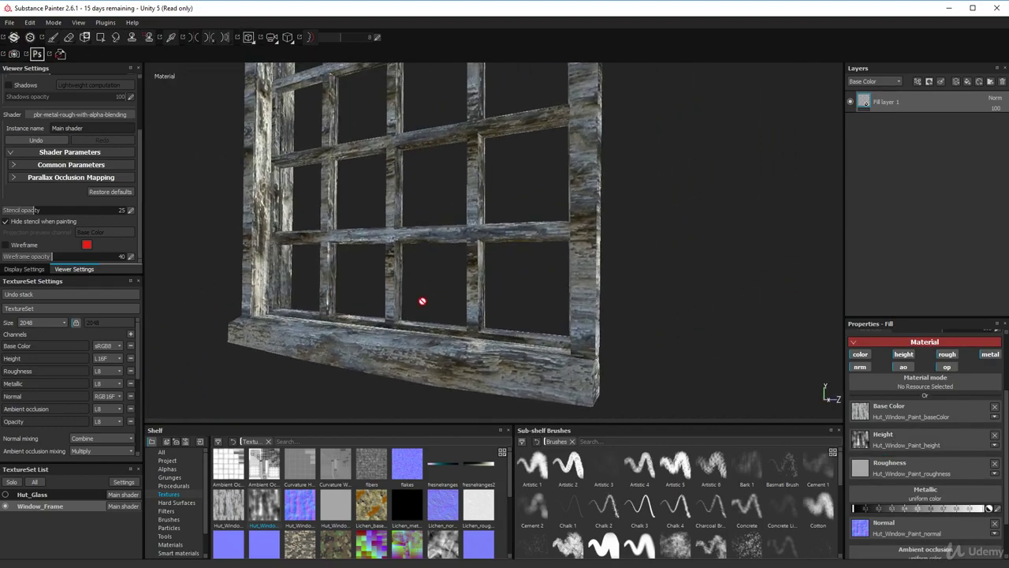
left_click_drag(590, 286, 591, 287, "alt")
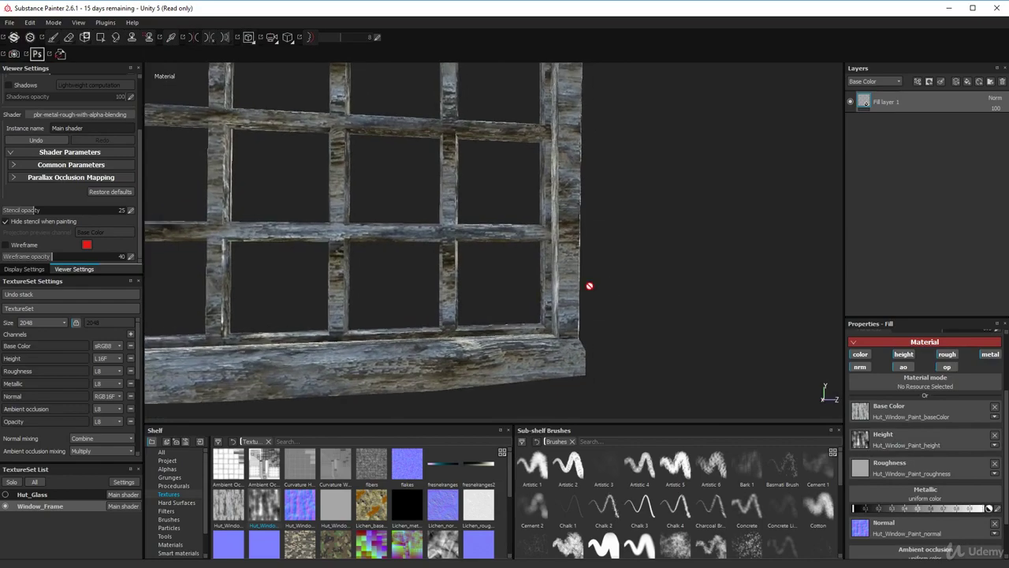
- Examine the textured frame from several angles, checking the height relief and the wood grain direction on the bars and uprights
middle_click_drag(307, 213, 577, 291, "alt")
middle_click_drag(380, 179, 420, 270, "alt")
left_click_drag(420, 270, 491, 195, "alt")
middle_click_drag(658, 253, 539, 224, "alt")
left_click_drag(528, 266, 532, 218, "alt")
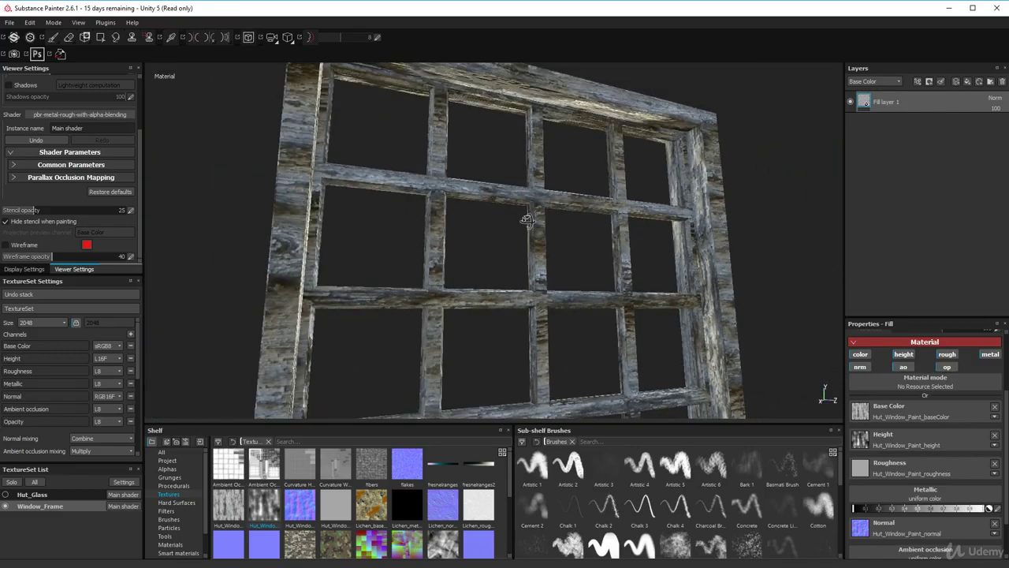
scroll(521, 225, "up", 2)
scroll(520, 229, "down", 3)
left_click_drag(532, 264, 356, 109, "alt")
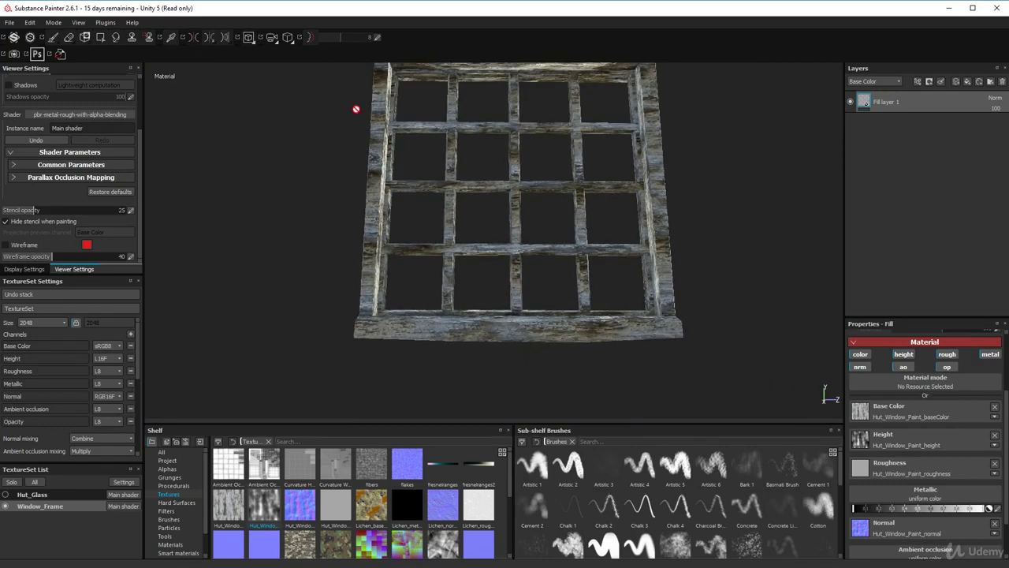
left_click_drag(400, 145, 410, 175, "alt")
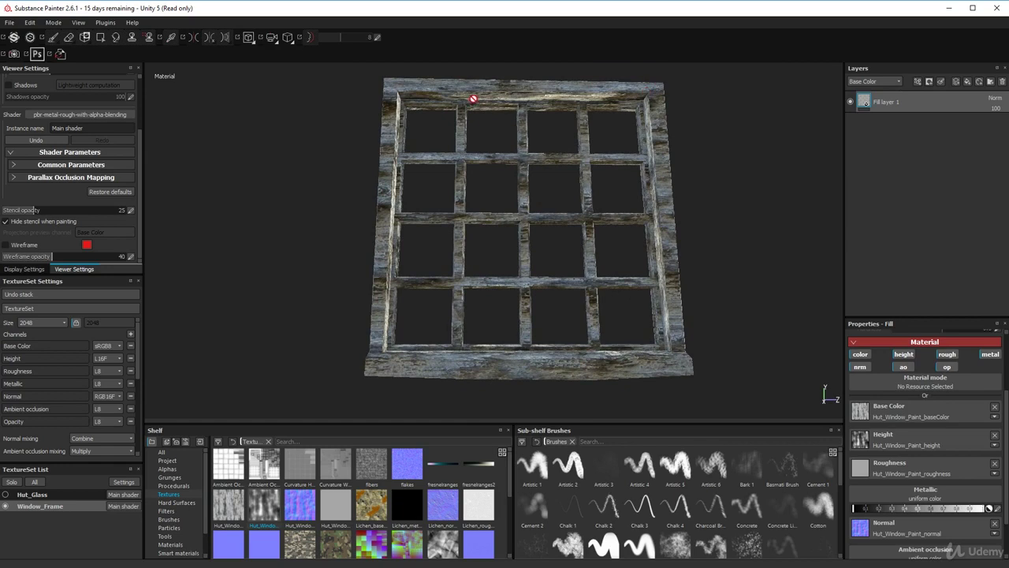
left_click_drag(473, 99, 438, 177, "alt")
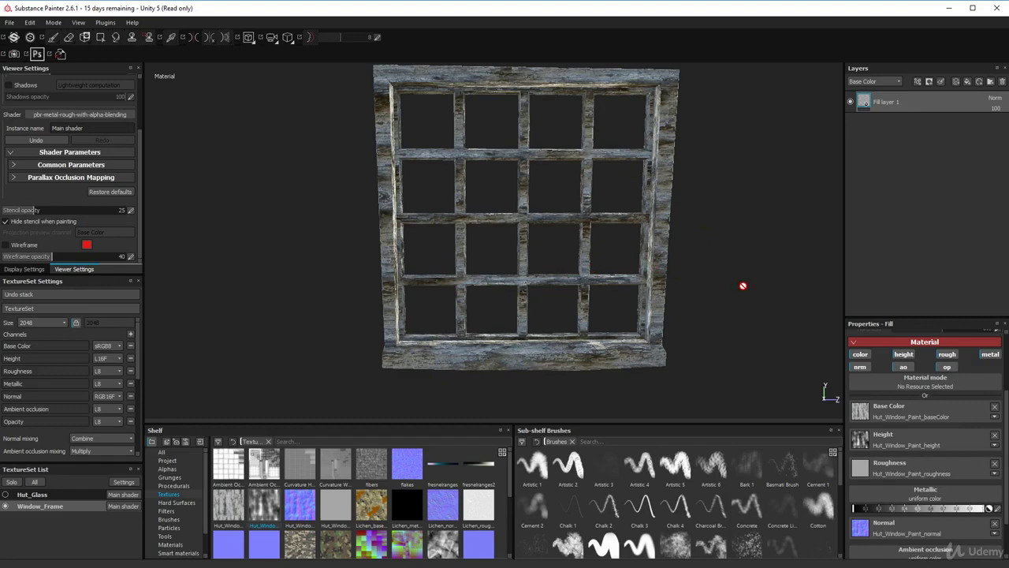
left_click_drag(389, 286, 366, 70, "alt")
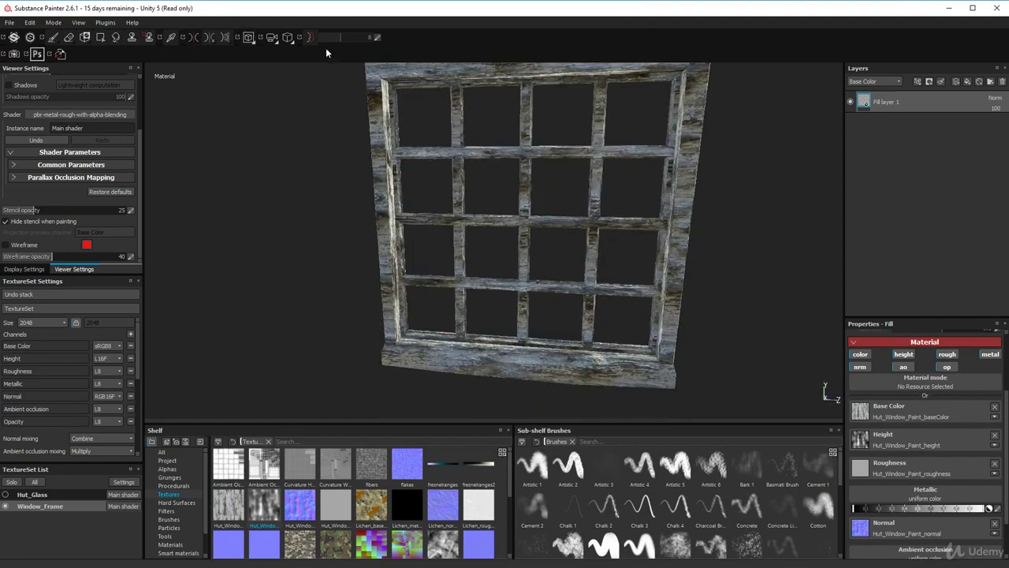
mouse_move(423, 258)
left_mouse_down("alt")
mouse_move(410, 214)
mouse_move(421, 249)
left_mouse_up("alt")
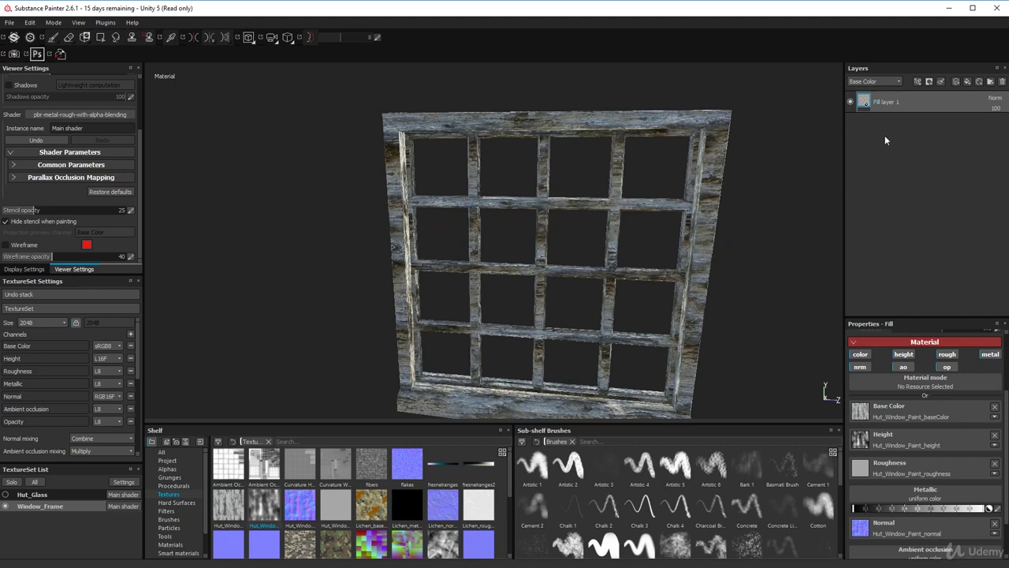
right_click(912, 98)
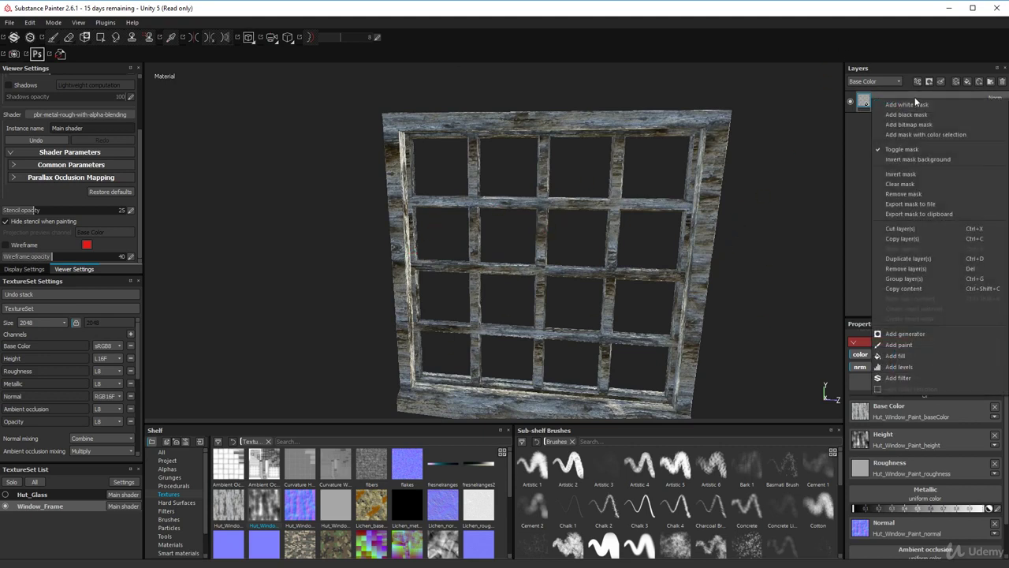
left_click(930, 114)
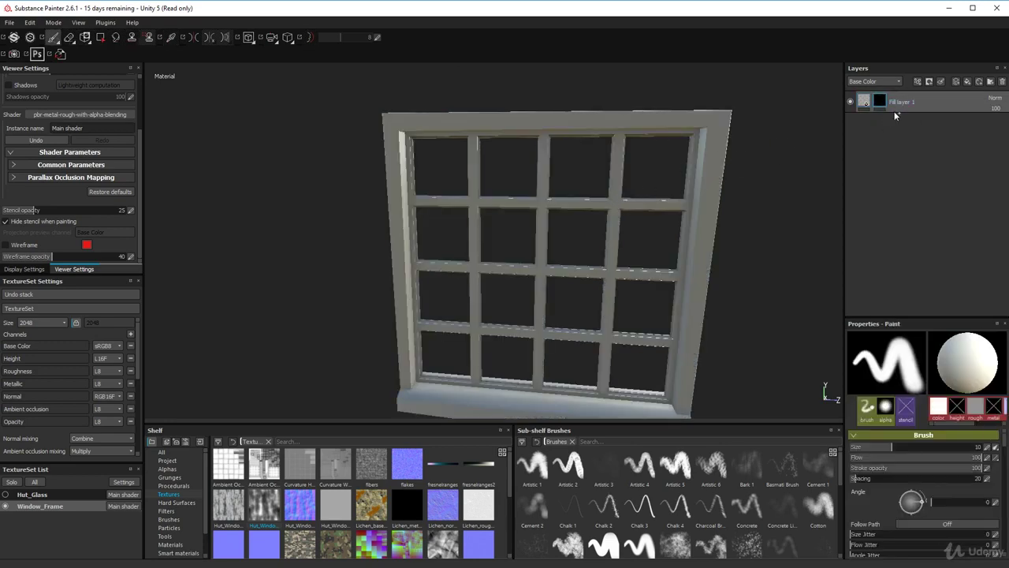
key("ctrl+z")
- Add a white mask to Fill layer 1 and set the mask brush's grayscale value to black
right_click(893, 102)
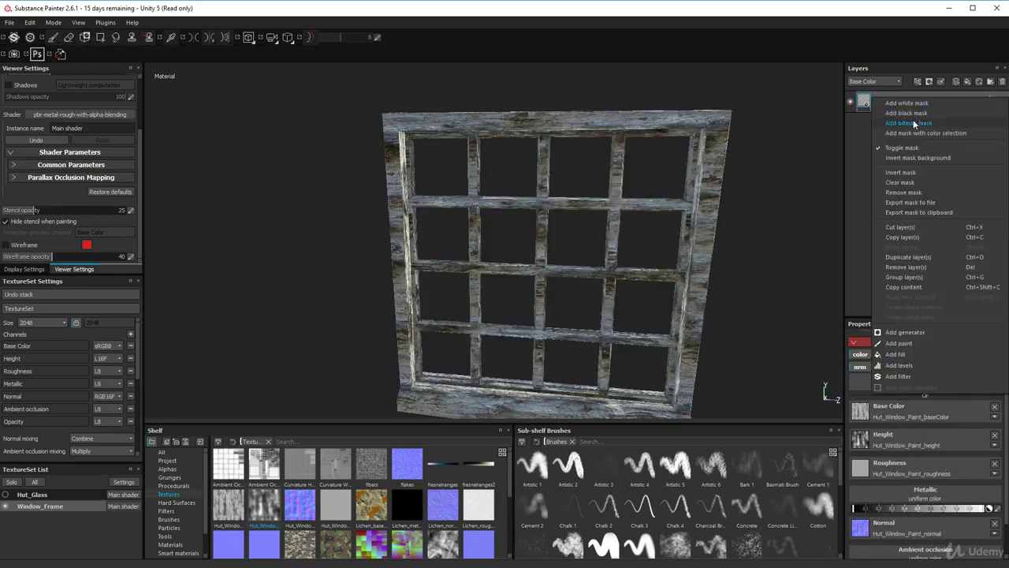
left_click(911, 103)
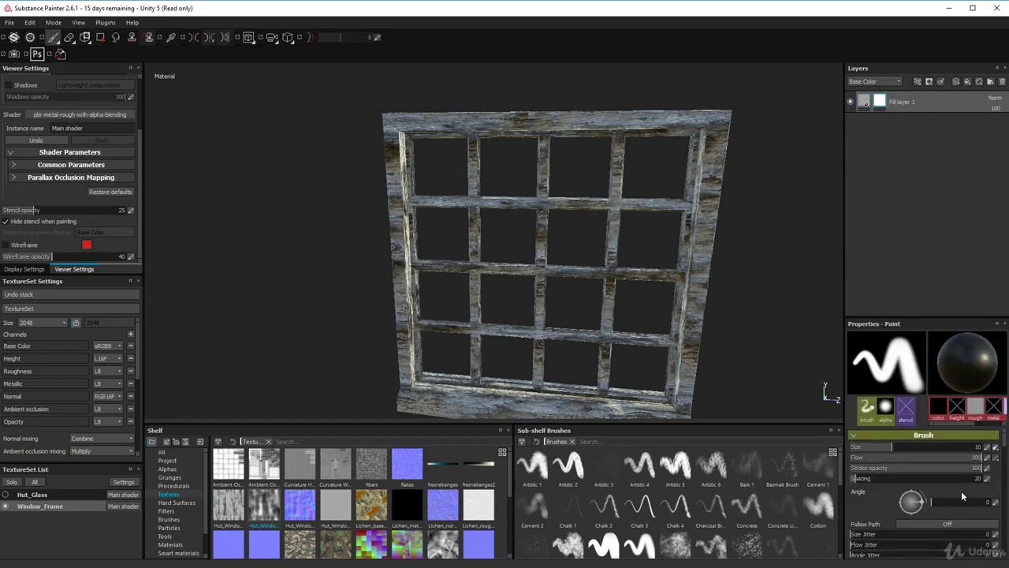
scroll(925, 488, "down", 10)
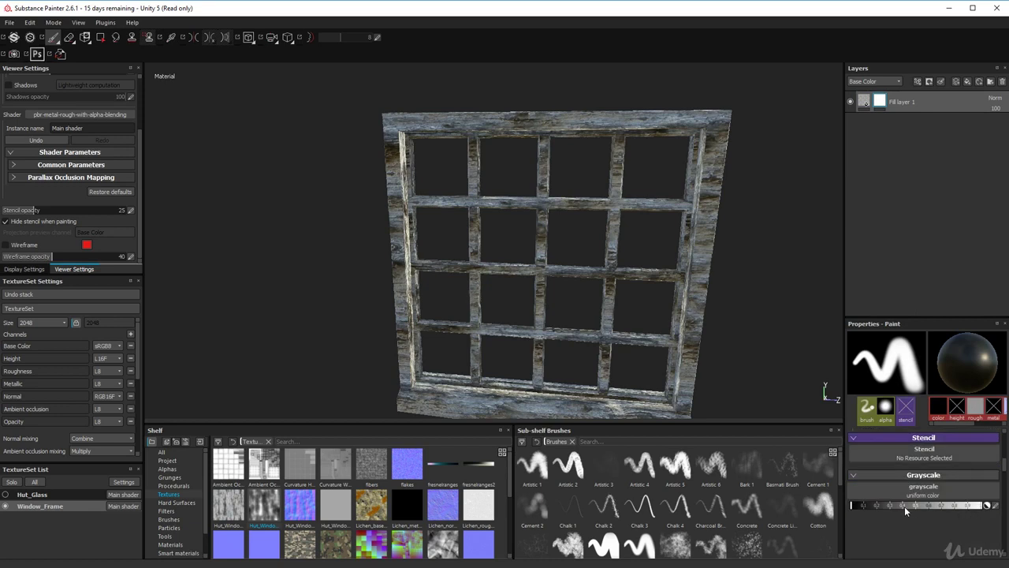
left_click_drag(904, 506, 811, 517)
- Choose the Default Hard brush and mask out the texture along the upper stretch of the left upright's front and inner bevel
scroll(839, 473, "down", 2)
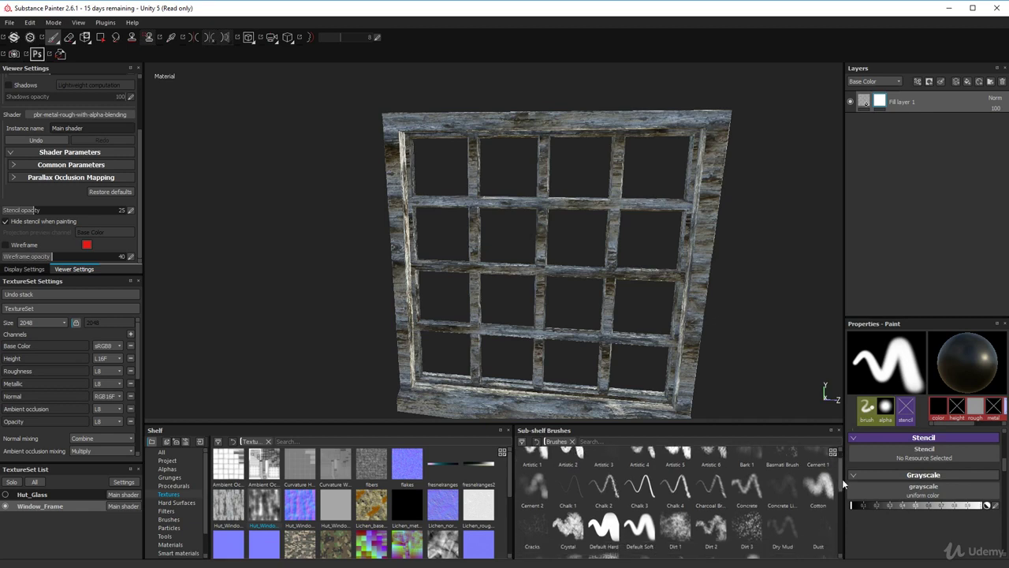
left_click(604, 501)
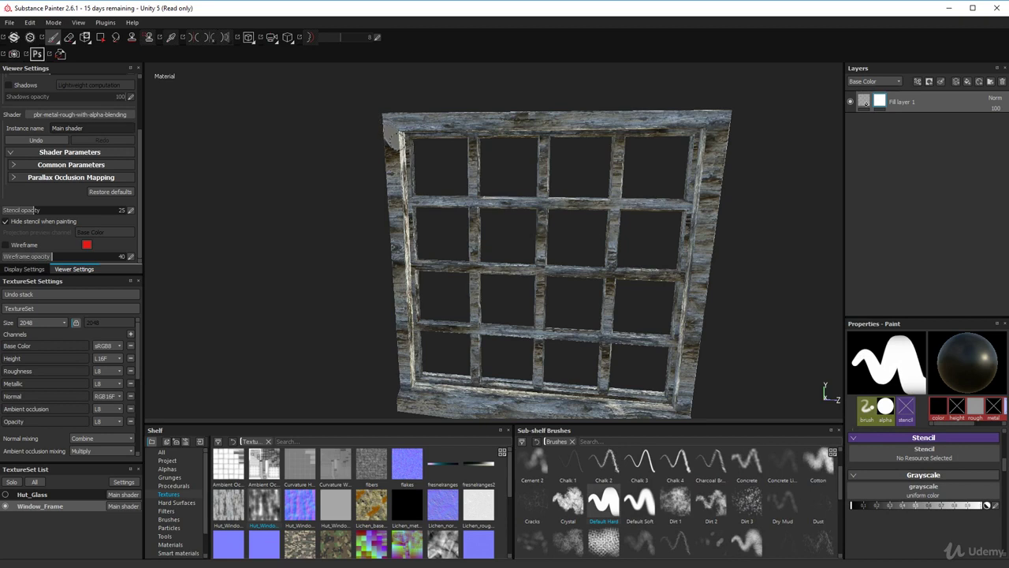
left_click_drag(399, 219, 398, 293)
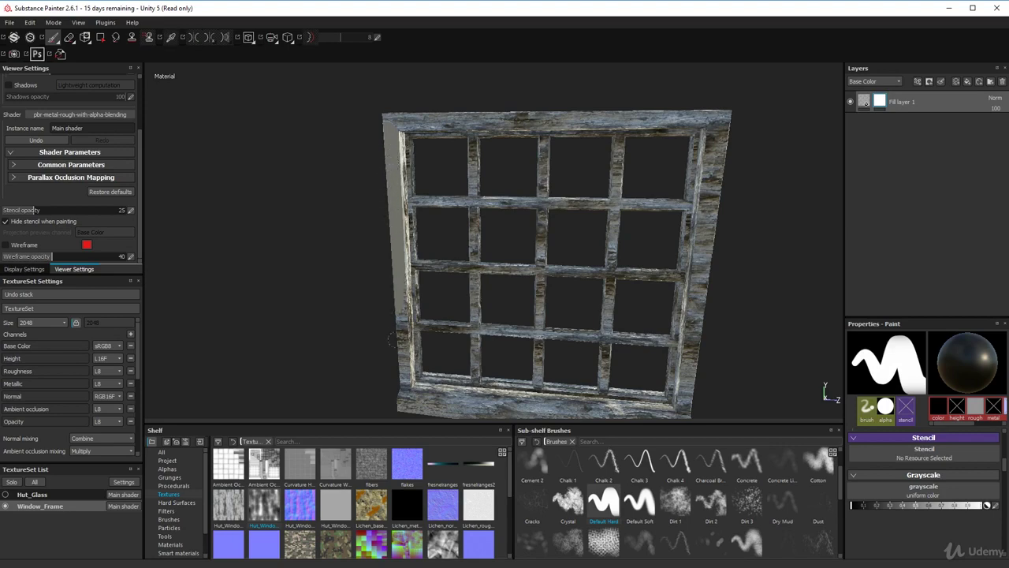
left_click_drag(428, 266, 394, 216, "alt")
scroll(394, 215, "up", 5)
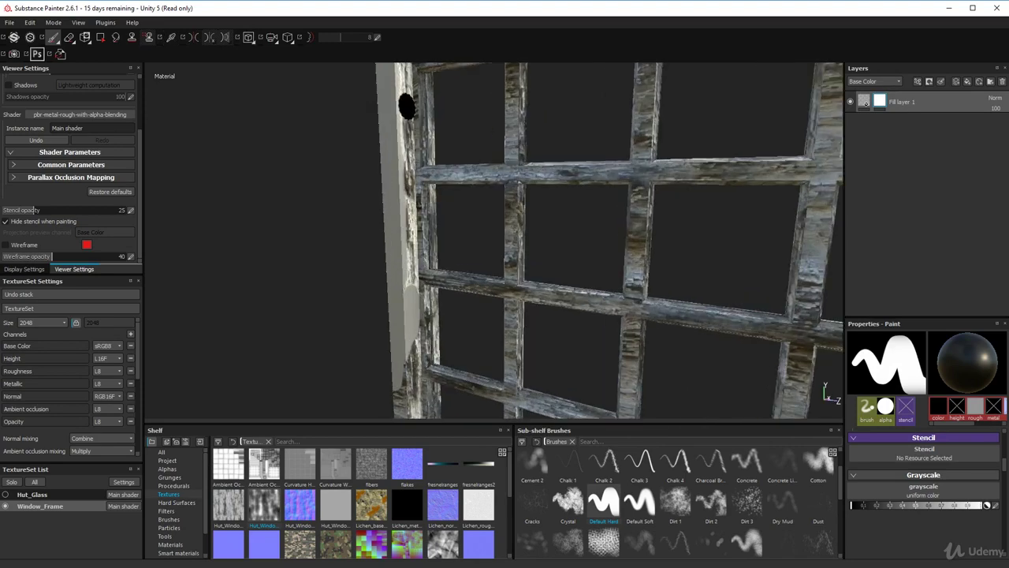
left_click(403, 148)
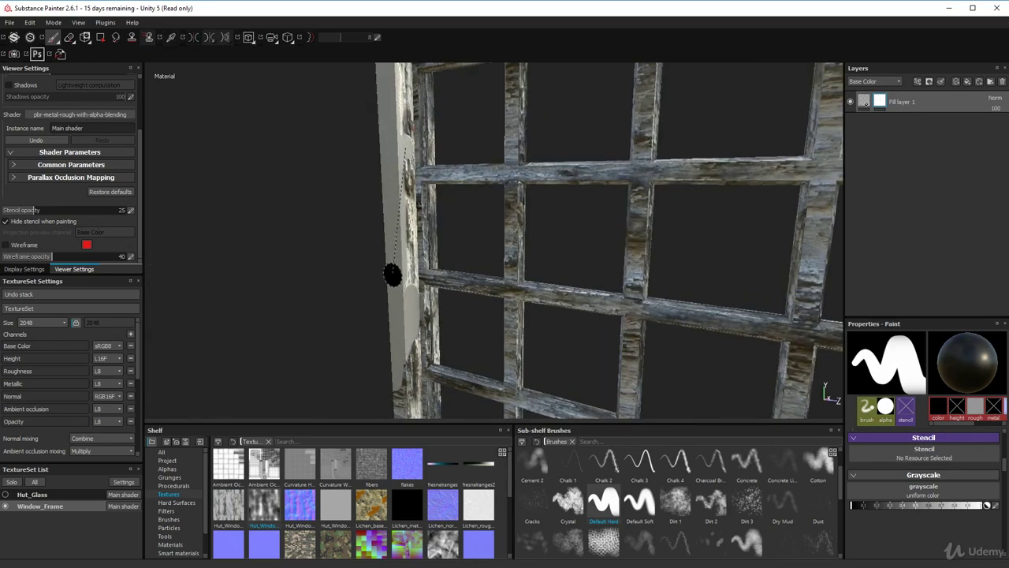
left_click(408, 284, "shift")
key("ctrl+z")
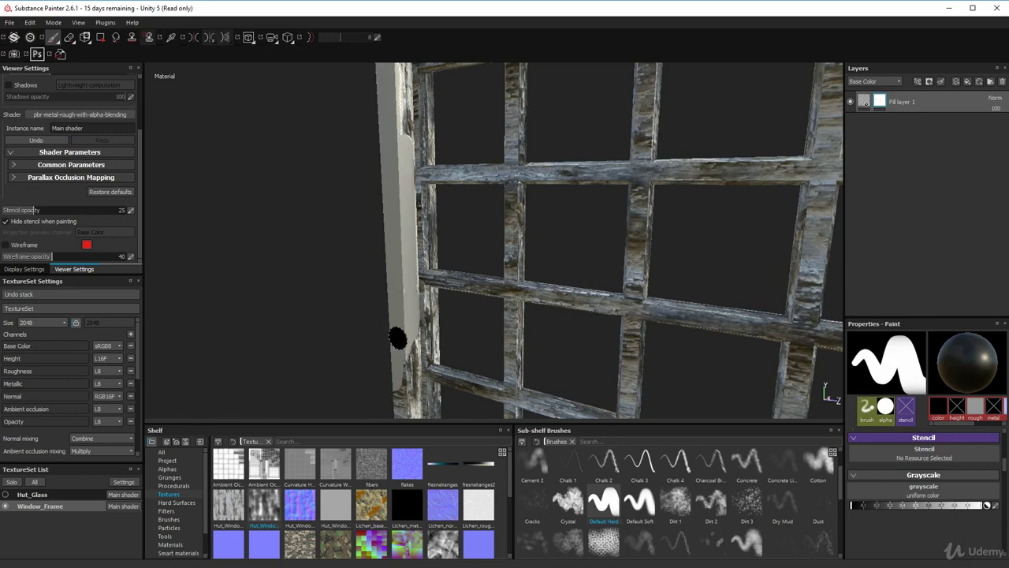
- Continue masking the left upright's front and inner bevel in straight strokes down to the window sill
left_click_drag(462, 322, 408, 119, "alt")
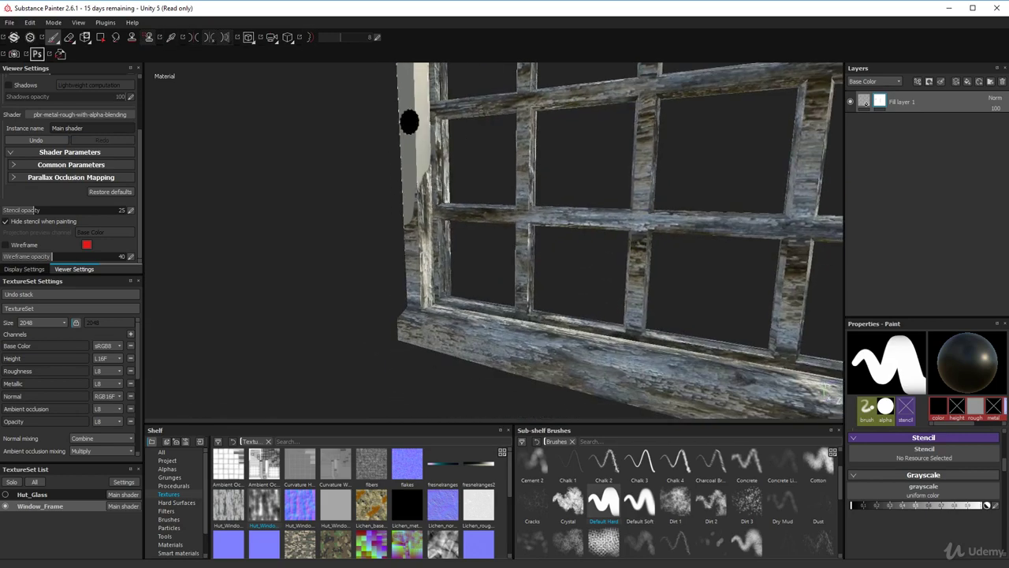
left_click(424, 171)
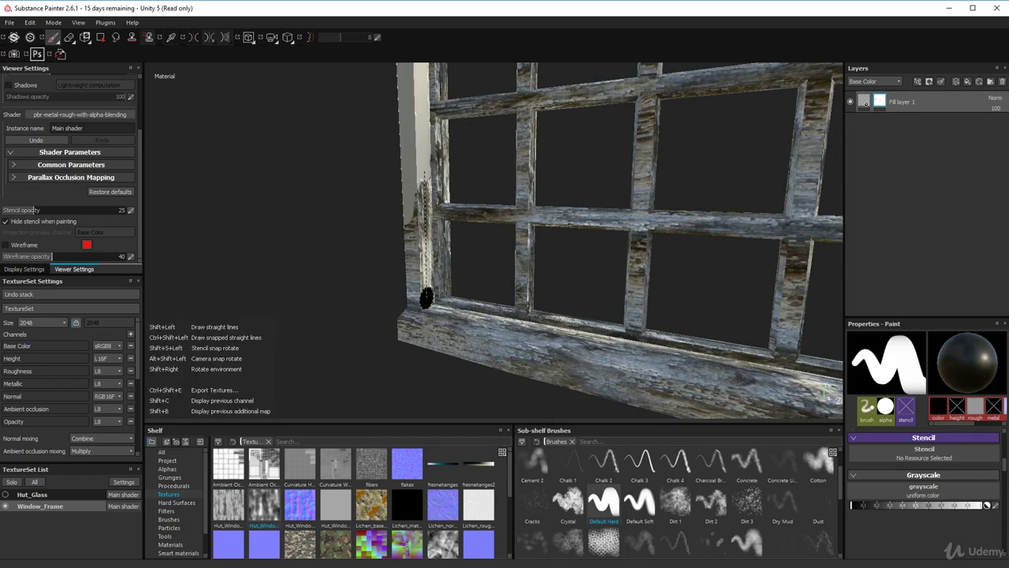
left_click(428, 297, "shift")
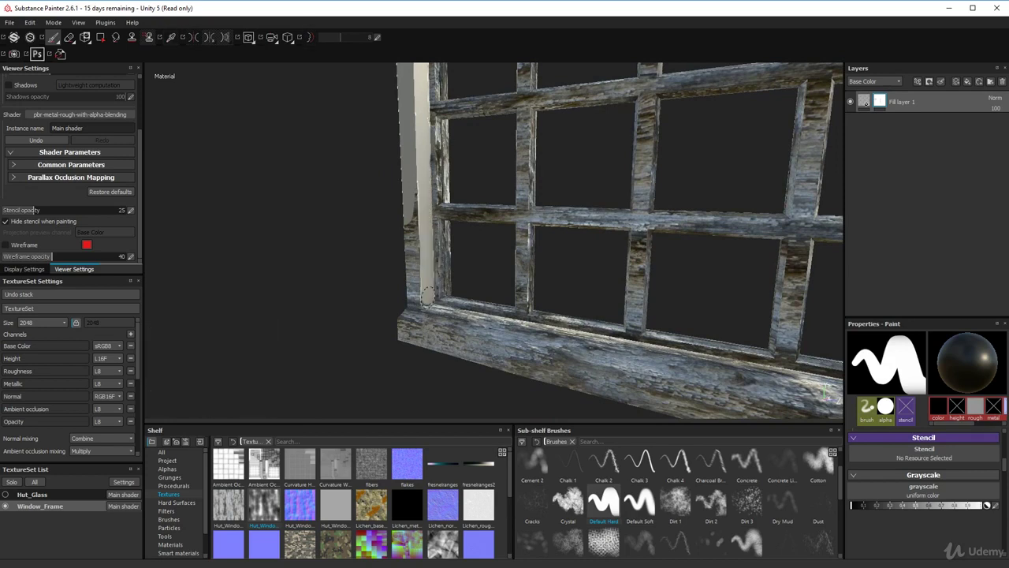
left_click_drag(543, 339, 619, 327, "alt")
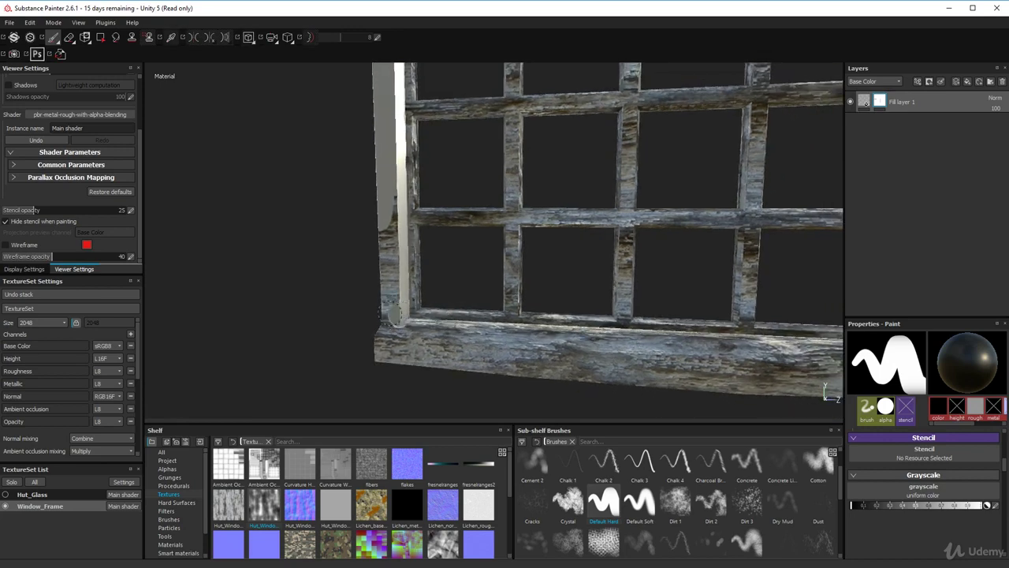
left_click(383, 169, "shift")
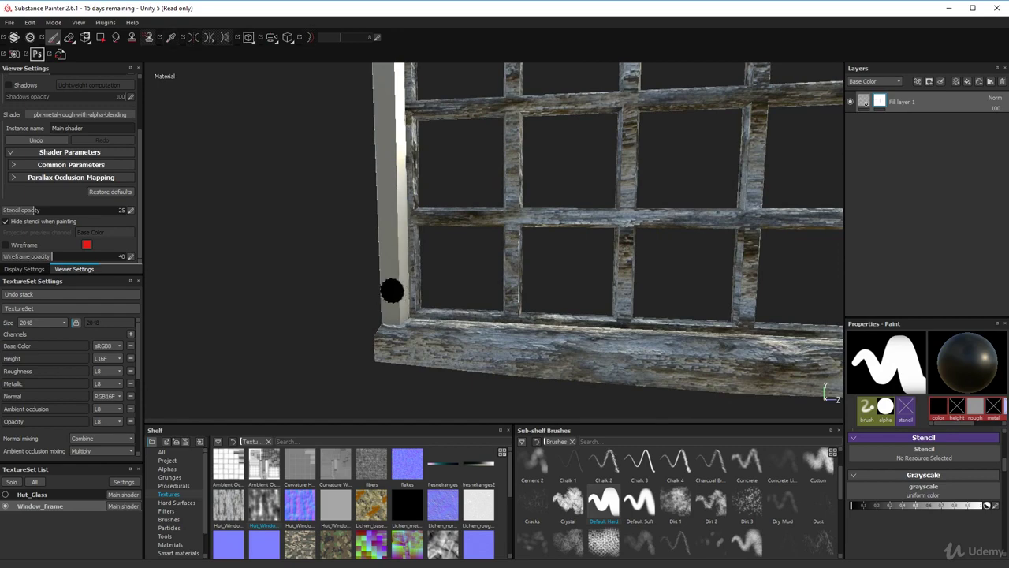
- Mask out the left upright's outer edge up to the mitred top corner, and try masking the side section behind it
left_click_drag(389, 289, 662, 263, "alt")
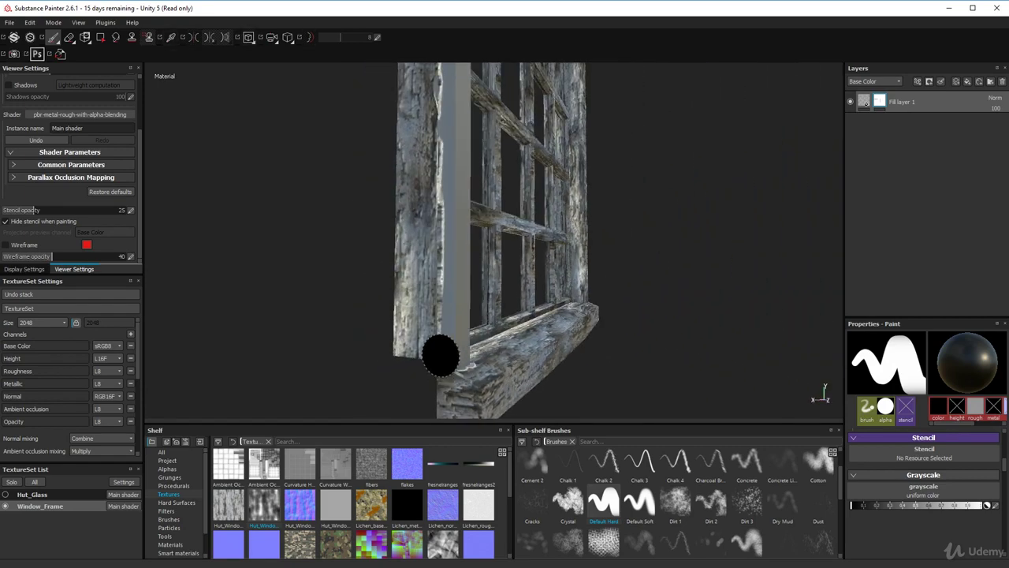
left_click_drag(445, 103, 464, 236, "alt")
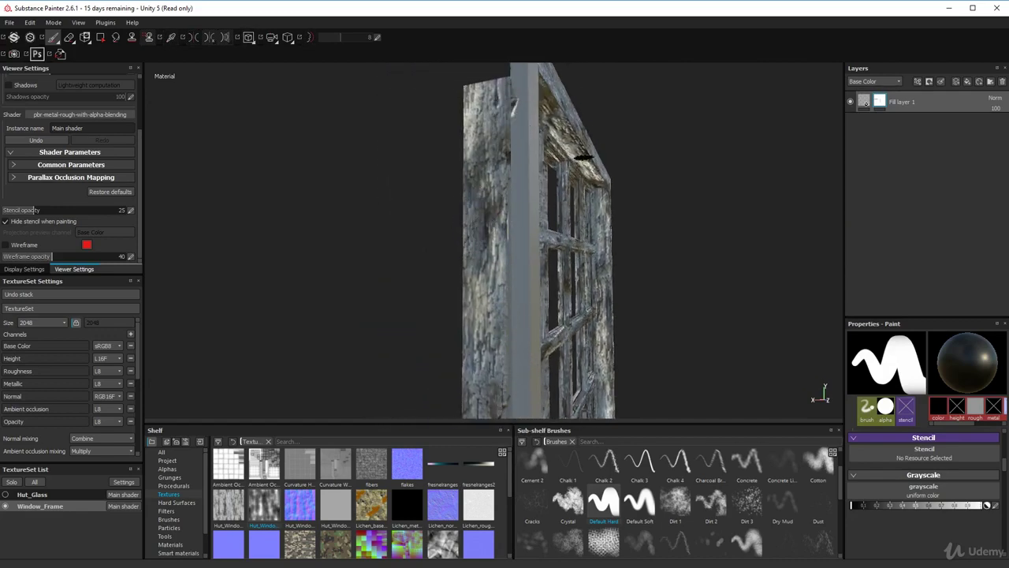
mouse_move(531, 239)
left_mouse_down("alt")
mouse_move(530, 315)
mouse_move(507, 169)
left_mouse_up("alt")
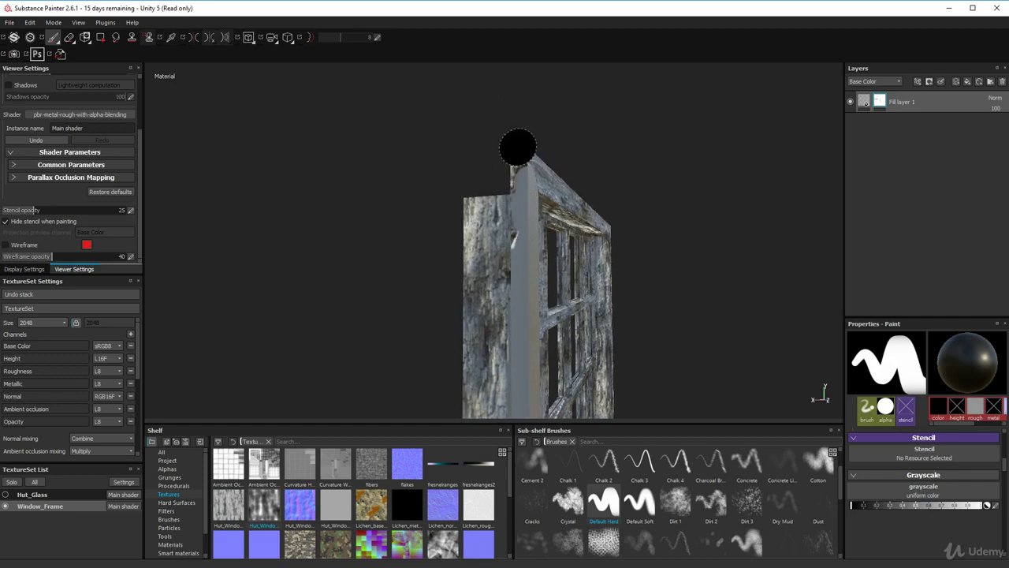
left_click_drag(672, 262, 442, 228, "alt")
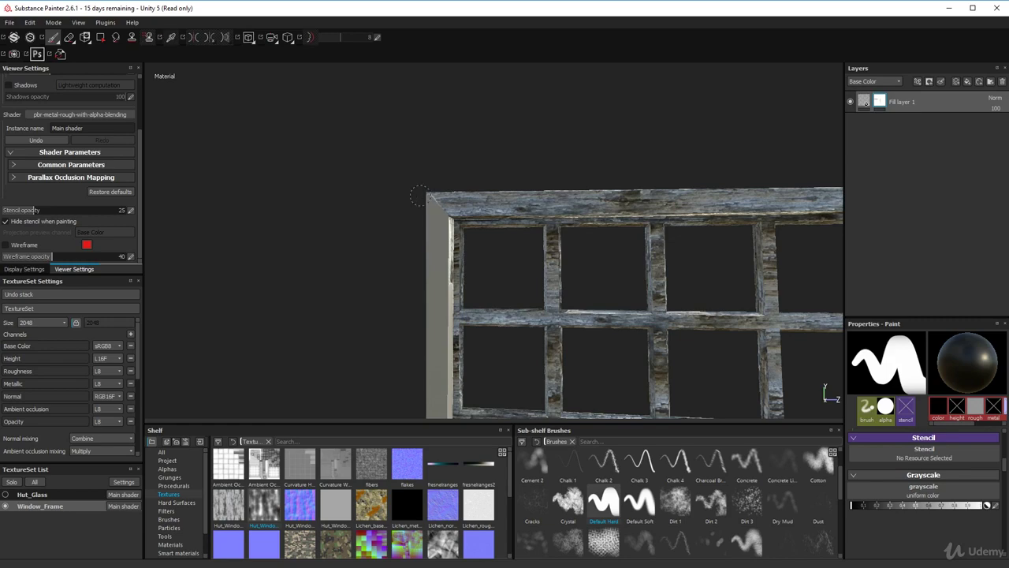
left_click_drag(473, 311, 431, 211, "alt")
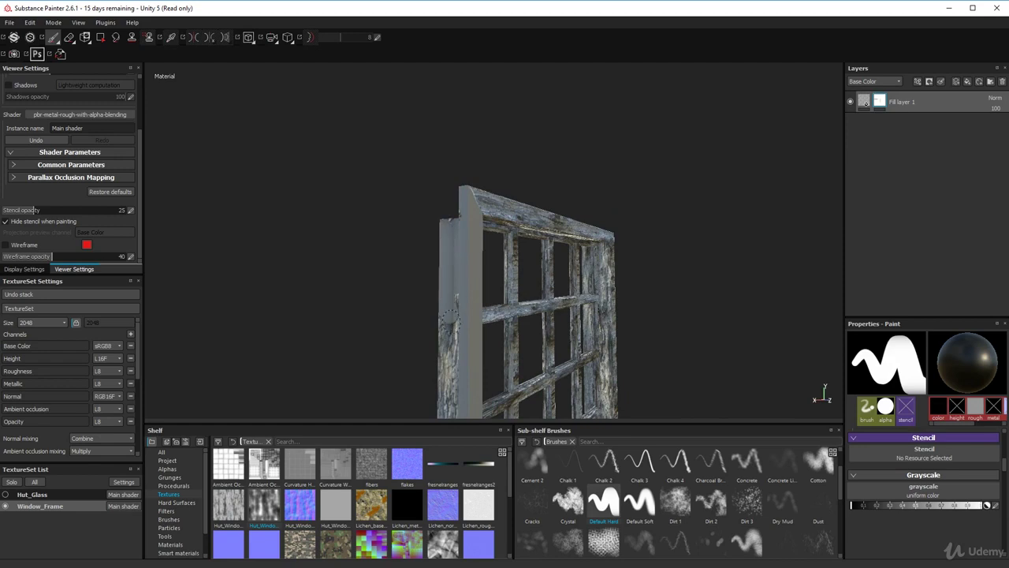
left_click_drag(466, 256, 532, 308, "alt")
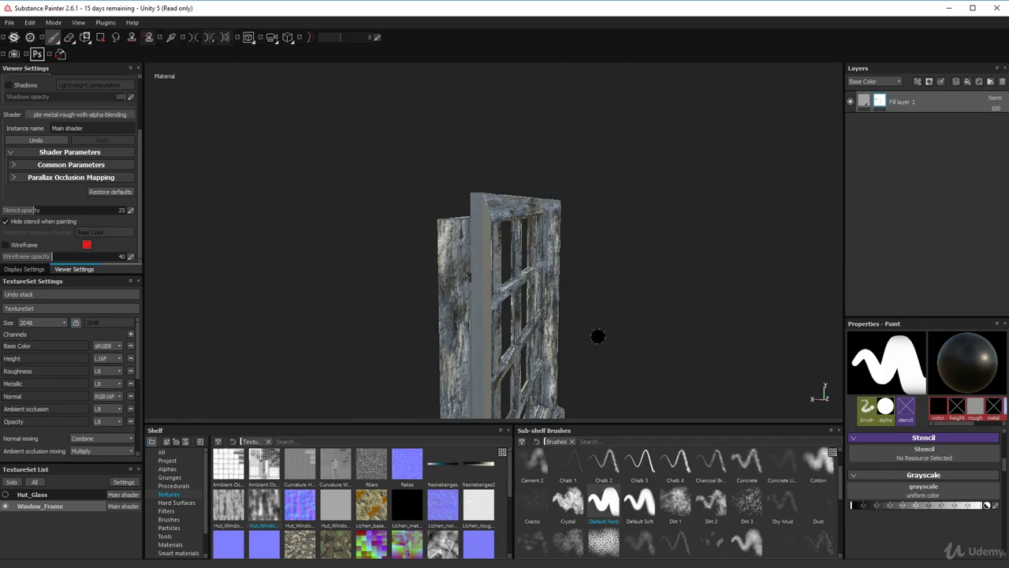
- Mask out the right upright's front face from its mitred top corner downward, undoing the first strokes and repainting it straight
left_click_drag(596, 338, 568, 279, "alt")
middle_click_drag(574, 284, 486, 274, "alt")
left_click_drag(486, 274, 480, 183, "alt")
scroll(480, 183, "up", 5)
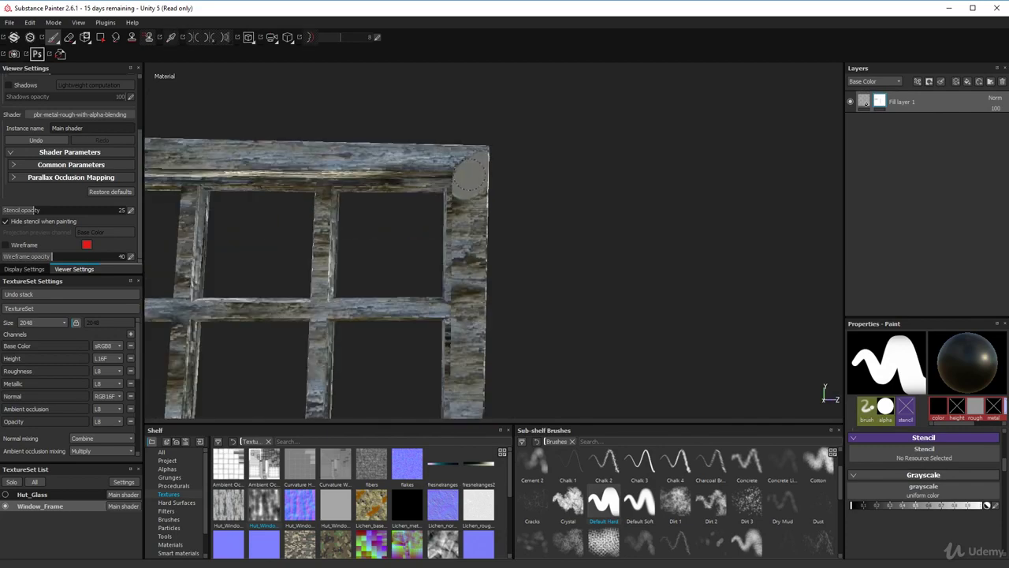
mouse_move(470, 179)
left_mouse_down()
mouse_move(468, 292)
mouse_move(475, 230)
left_mouse_up()
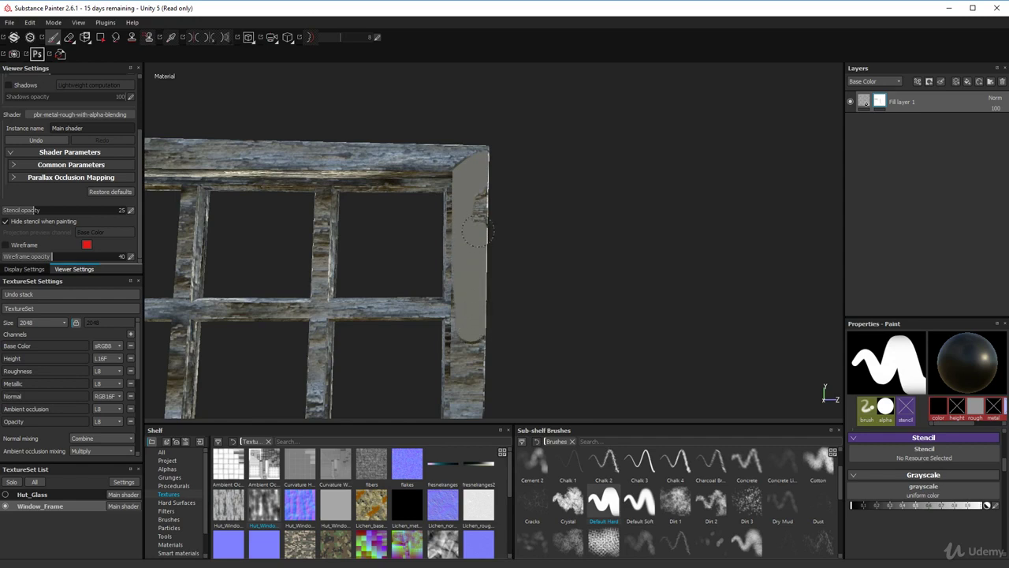
mouse_move(475, 187)
left_mouse_down()
mouse_move(456, 351)
mouse_move(463, 369)
left_mouse_up()
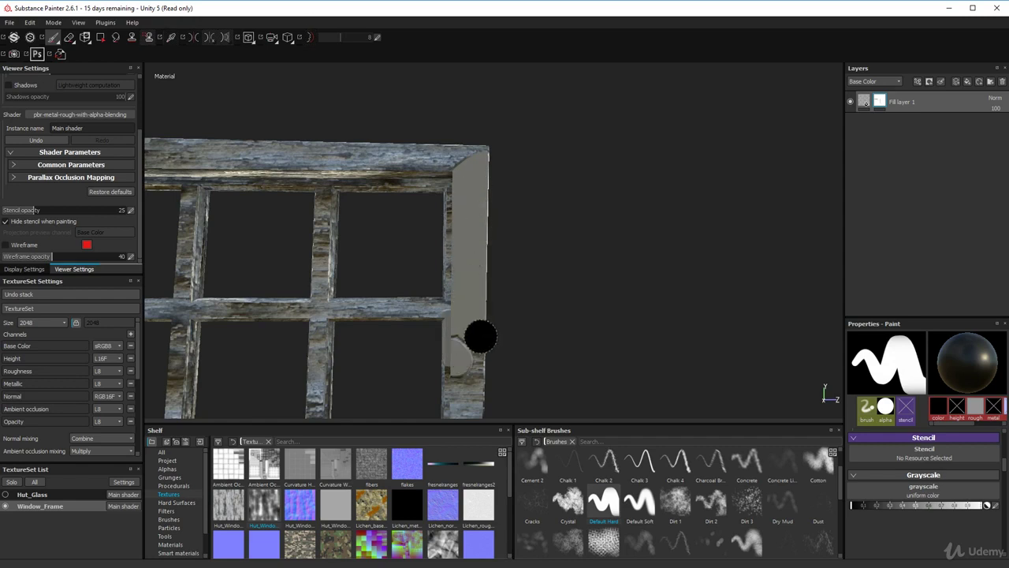
key("ctrl+z")
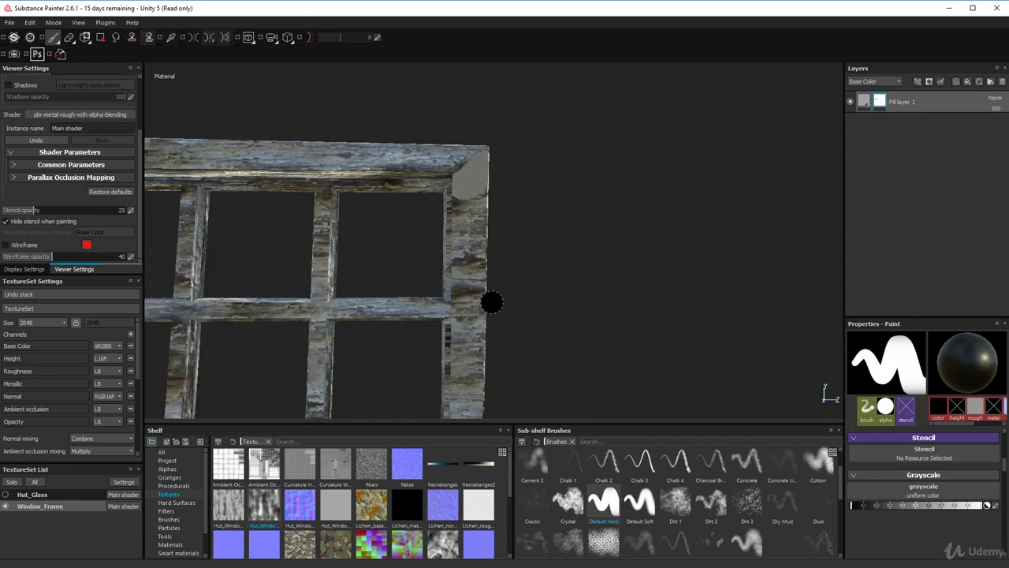
mouse_move(470, 172)
left_mouse_down()
mouse_move(452, 333)
mouse_move(465, 392)
left_mouse_up()
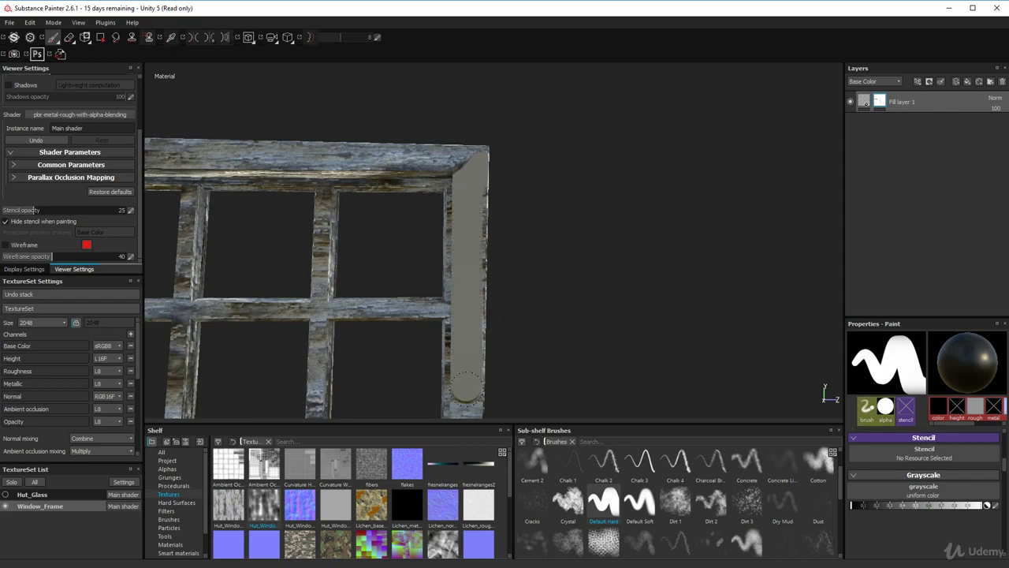
- Continue masking the right upright's front face and outer edge in straight strokes down to the window sill
mouse_move(554, 362)
middle_mouse_down("alt")
mouse_move(550, 155)
mouse_move(514, 279)
middle_mouse_up("alt")
scroll(551, 162, "up", 1)
scroll(538, 160, "down", 4)
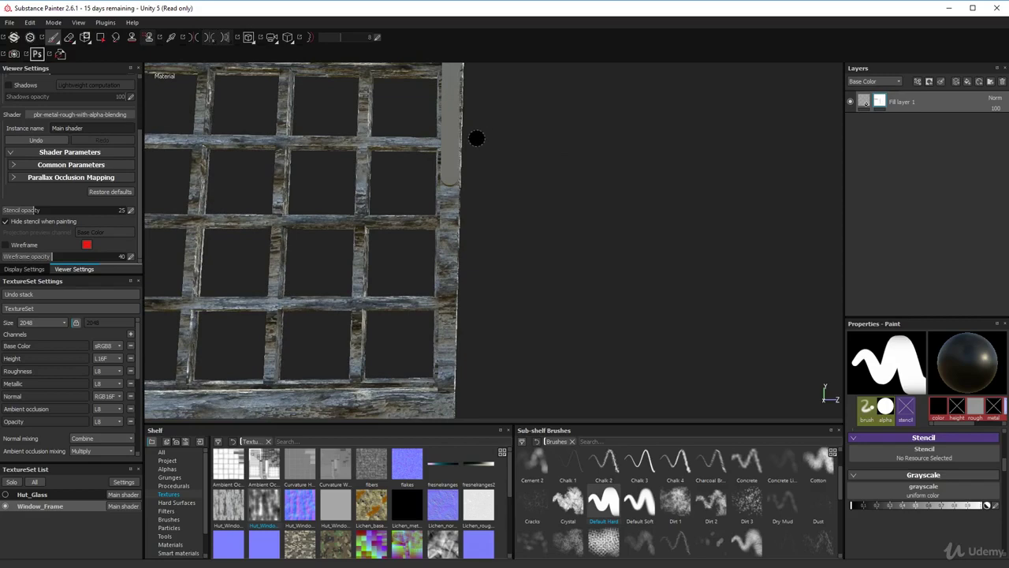
middle_click_drag(478, 142, 481, 189, "alt")
left_click(464, 112)
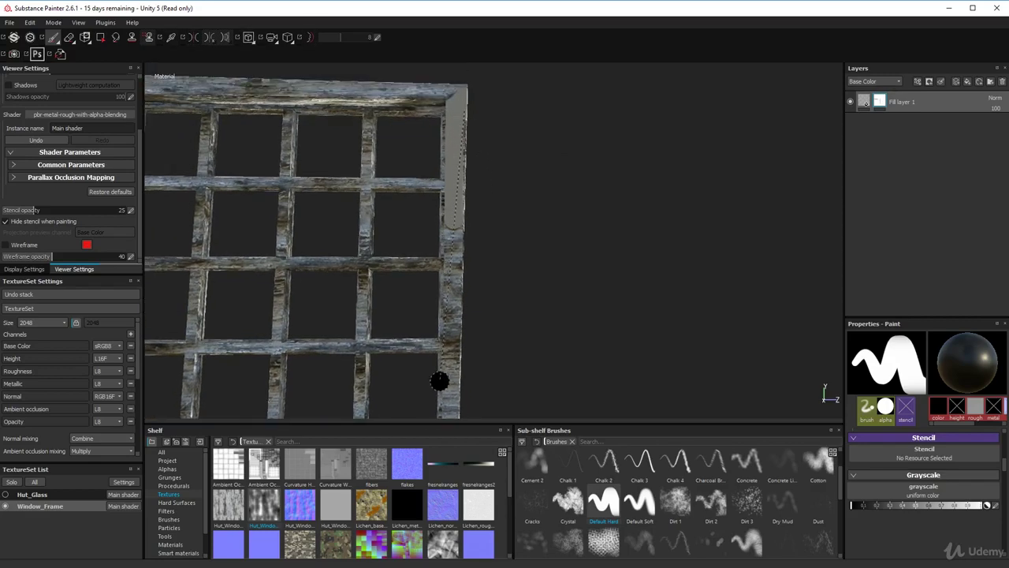
left_click(459, 405, "shift")
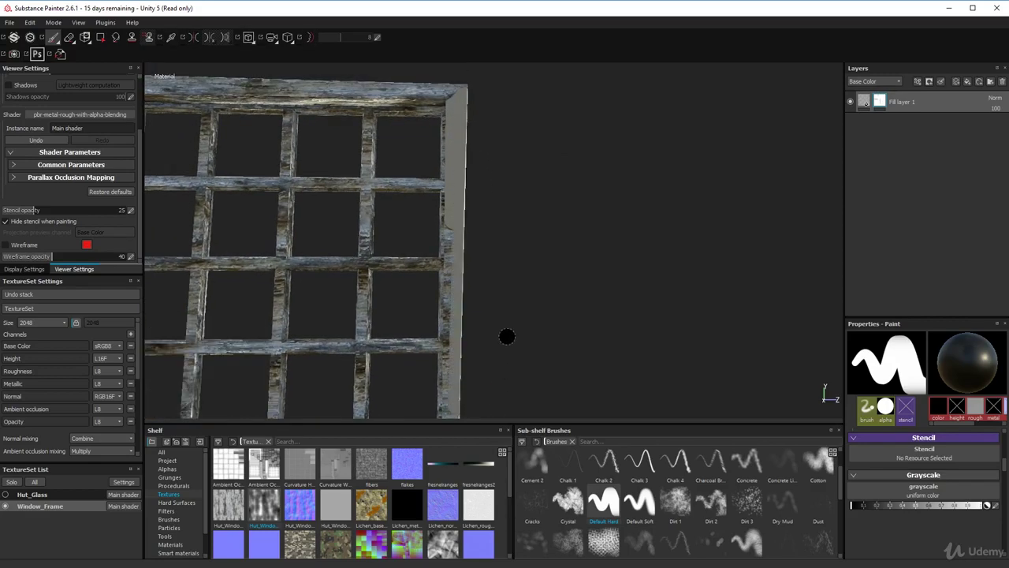
mouse_move(507, 336)
left_mouse_down("alt")
mouse_move(487, 365)
mouse_move(531, 261)
left_mouse_up("alt")
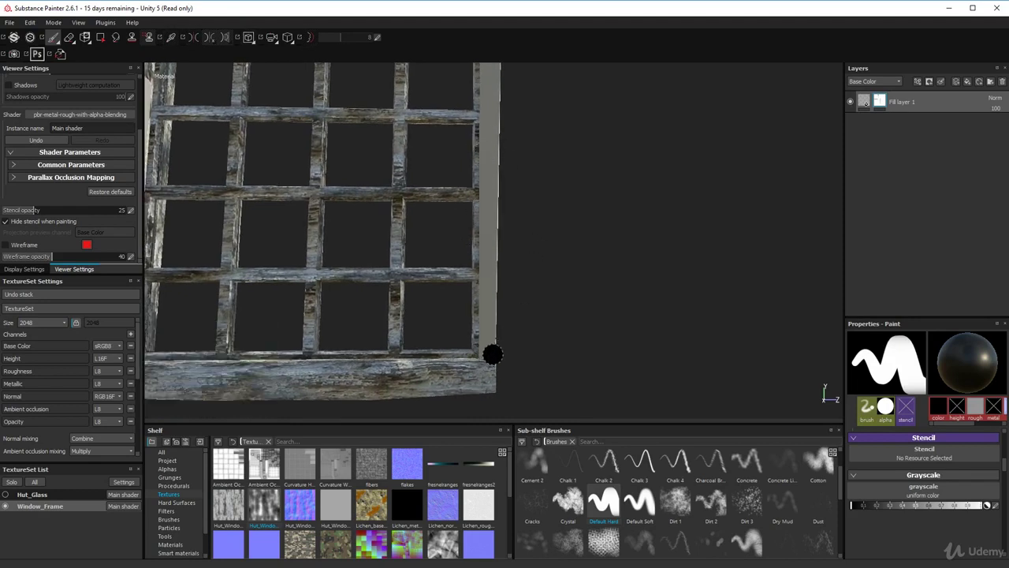
mouse_move(490, 356)
left_mouse_down("alt")
mouse_move(500, 340)
mouse_move(505, 355)
left_mouse_up("alt")
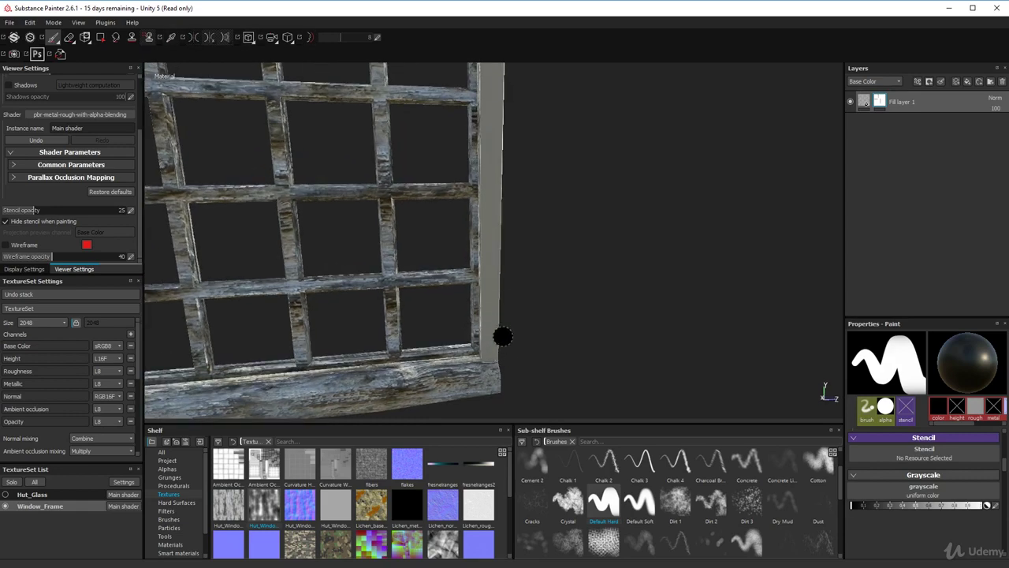
- Mask out the right upright's inner bevel in straight strokes from the top corner down to the already masked section
left_click_drag(502, 338, 616, 324, "alt")
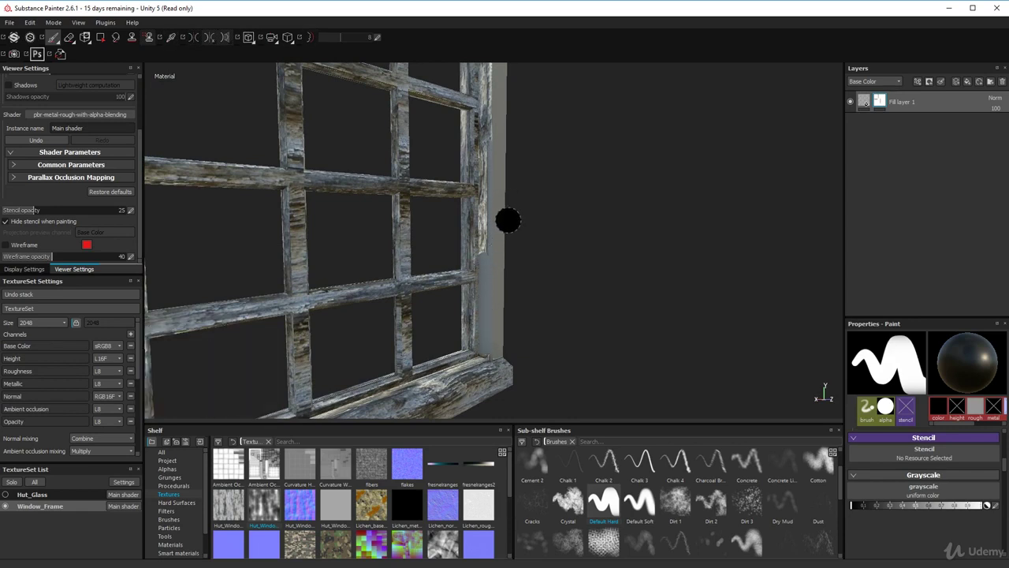
mouse_move(541, 173)
left_mouse_down("alt")
mouse_move(529, 286)
mouse_move(522, 249)
left_mouse_up("alt")
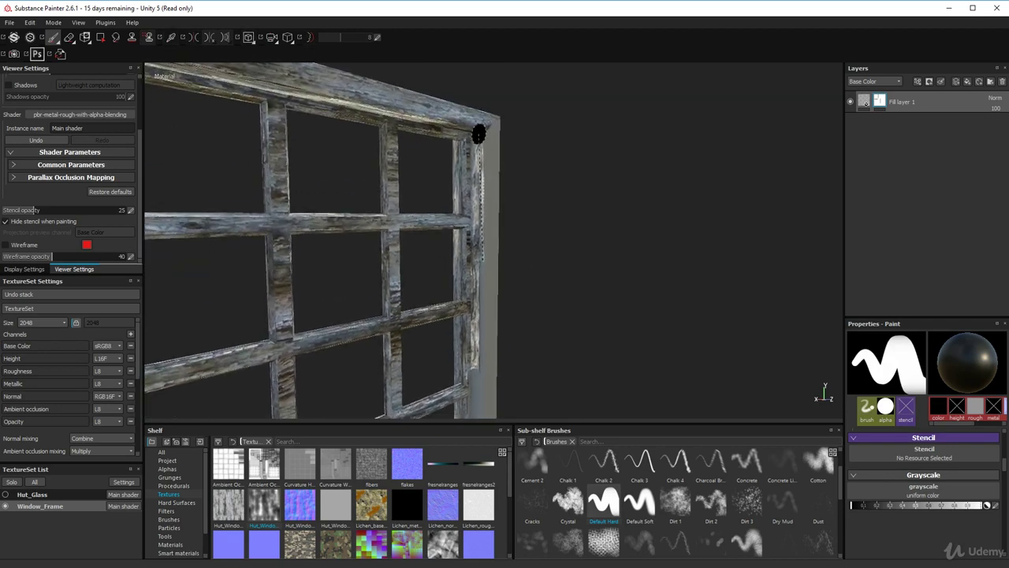
key("shift")
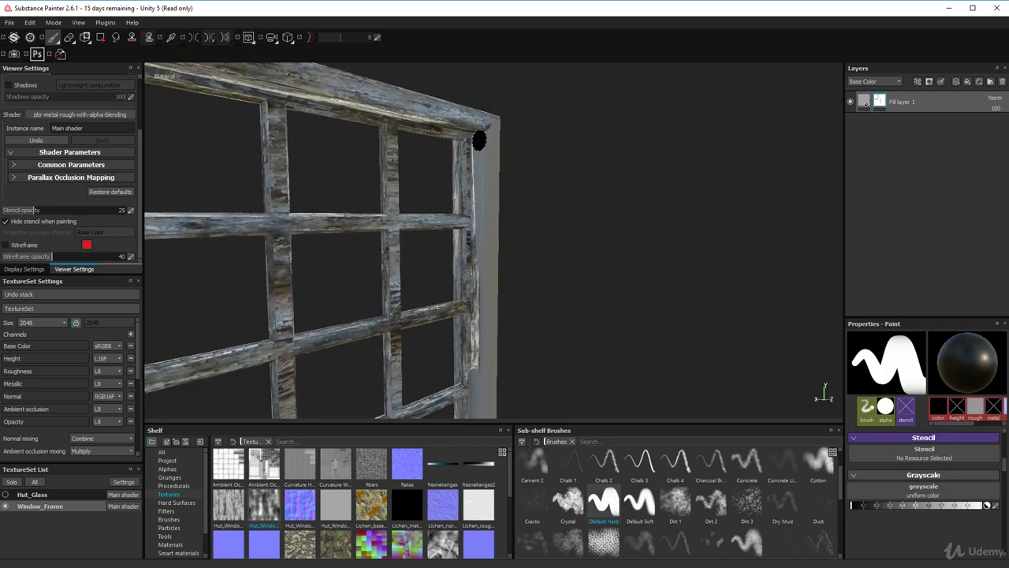
key("shift")
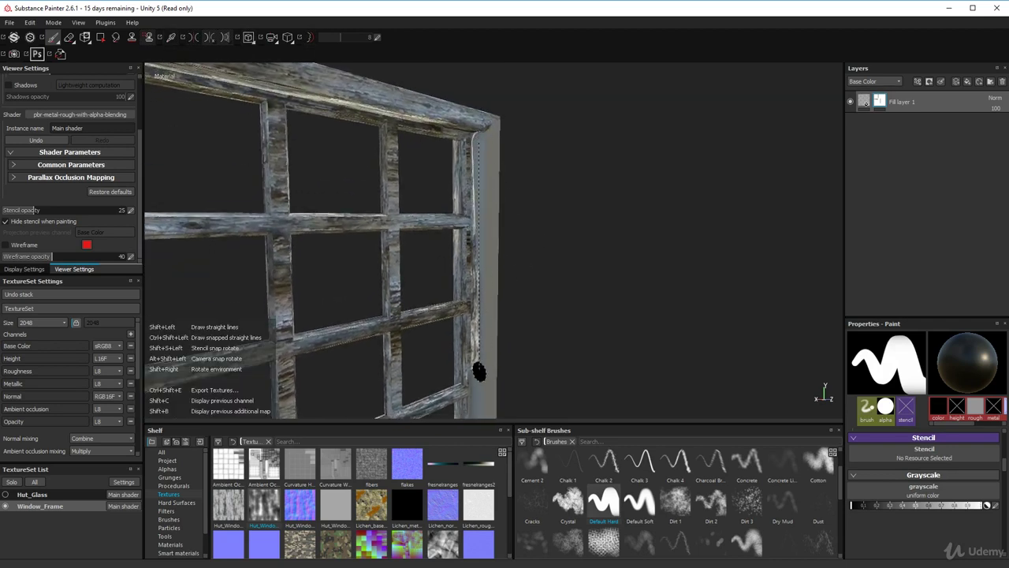
left_click_drag(551, 315, 574, 298, "alt")
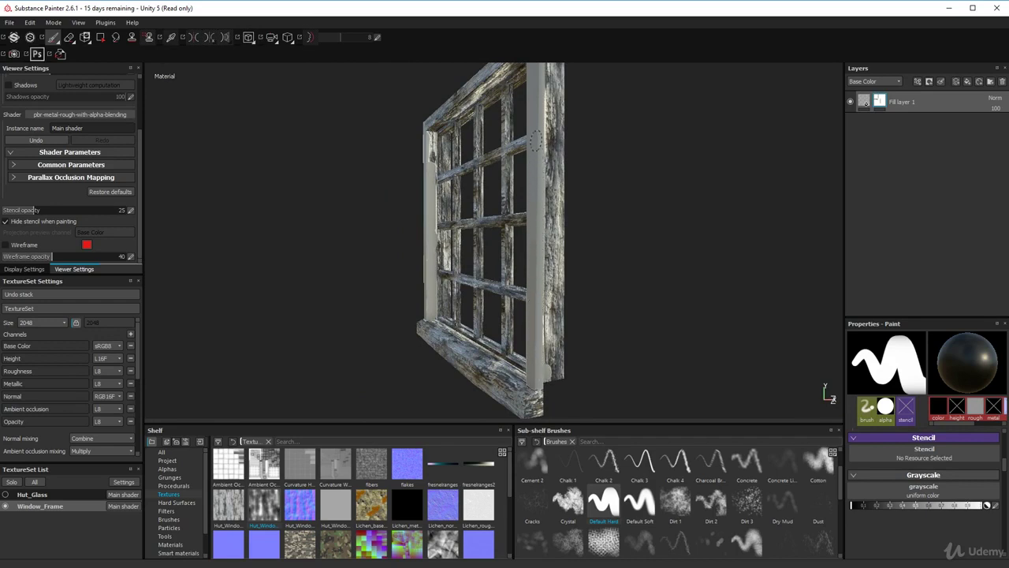
- Examine the masked uprights from the side and the front for leftover texture
left_click_drag(536, 140, 531, 248, "alt")
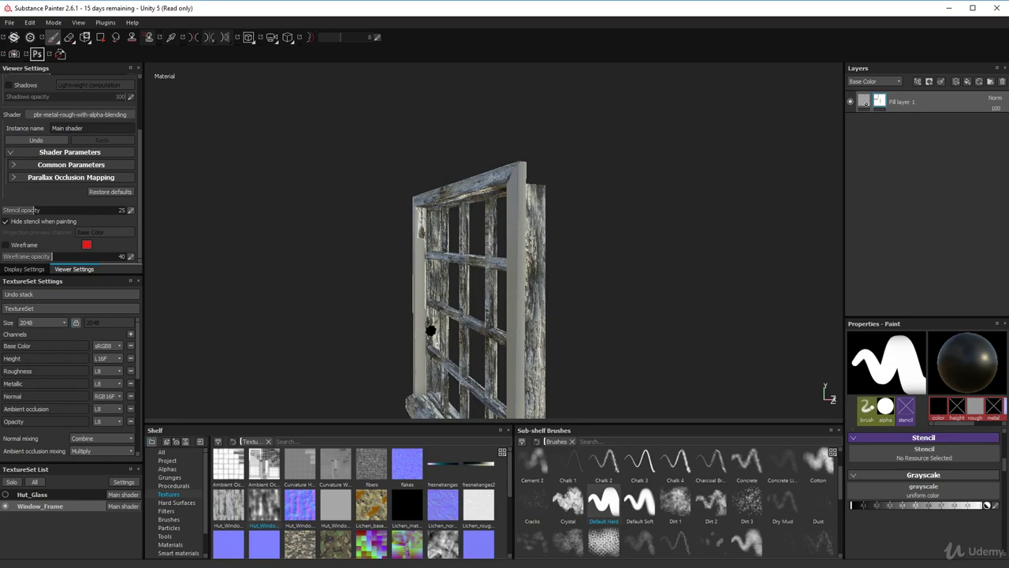
left_click_drag(431, 331, 608, 342, "alt")
middle_click_drag(608, 342, 555, 260, "alt")
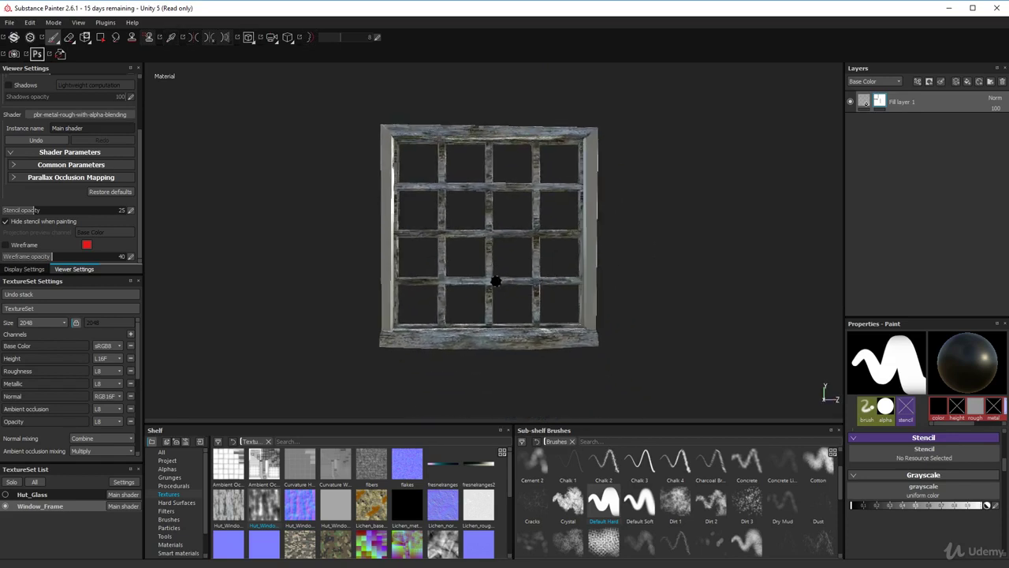
middle_click_drag(472, 197, 482, 245, "alt")
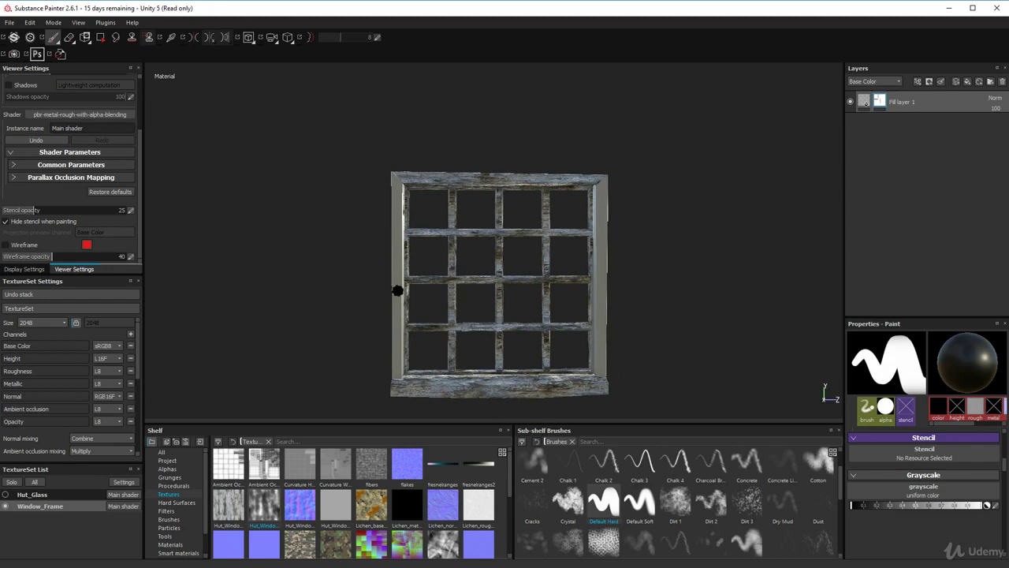
scroll(397, 290, "down", 2)
scroll(406, 287, "up", 5)
middle_click_drag(731, 203, 627, 254, "alt")
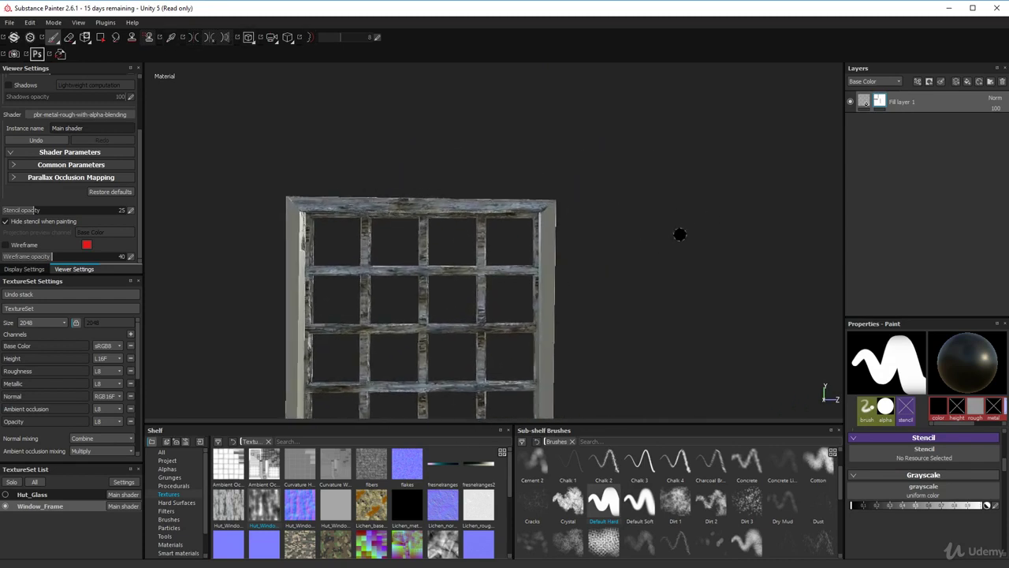
- Duplicate Fill layer 1 and invert the copy's mask so it covers only the masked-off uprights
right_click(935, 102)
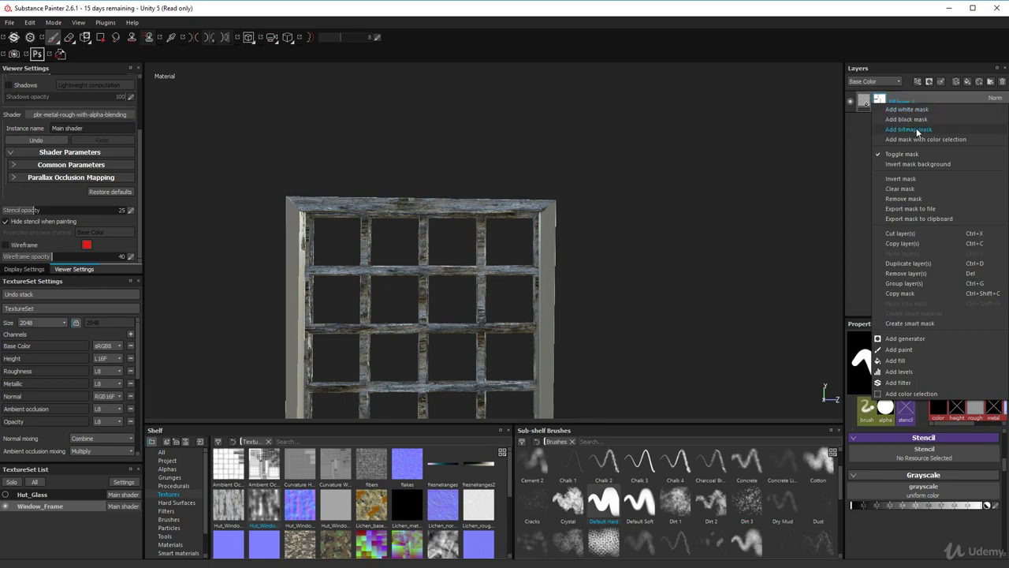
left_click(914, 263)
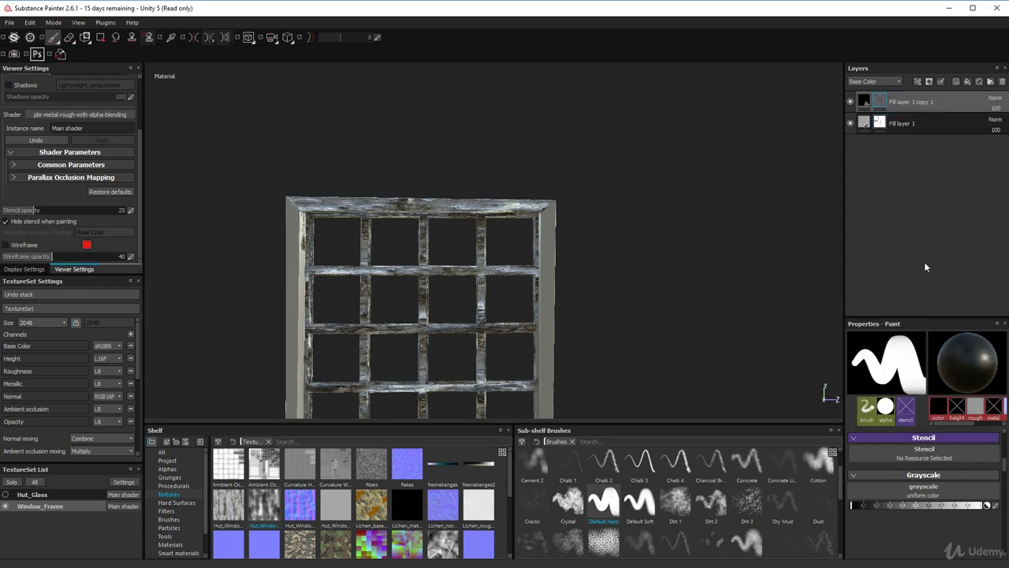
right_click(883, 107)
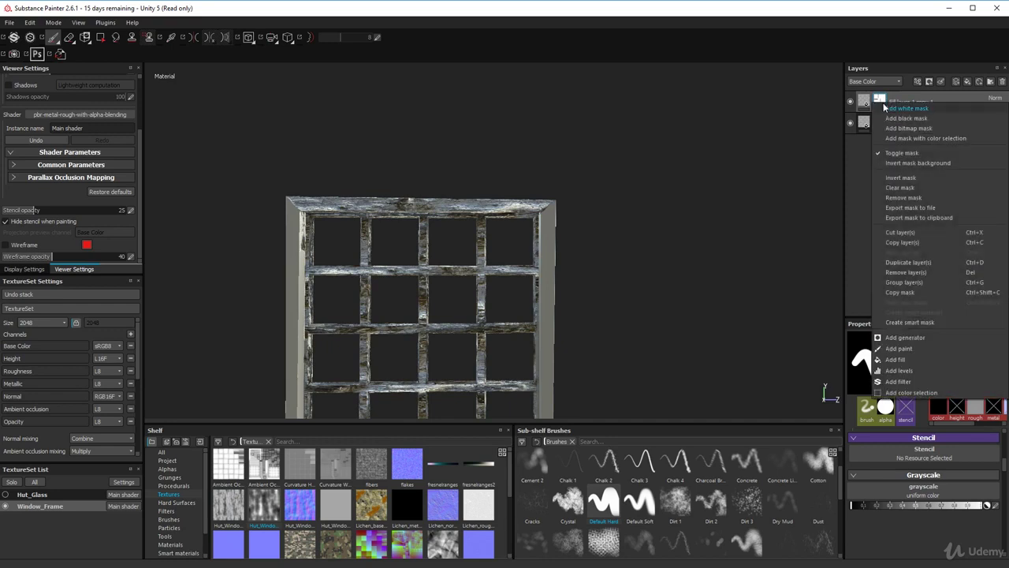
left_click(917, 179)
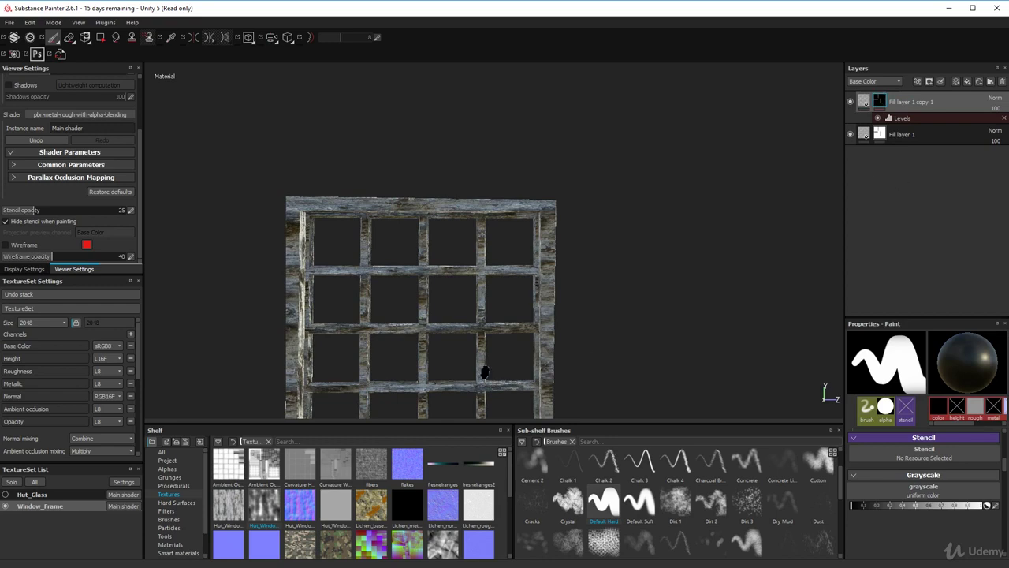
- Toggle the visibility of Fill layer 1 copy 1 to compare the uprights with and without it
middle_click_drag(566, 339, 591, 243, "alt")
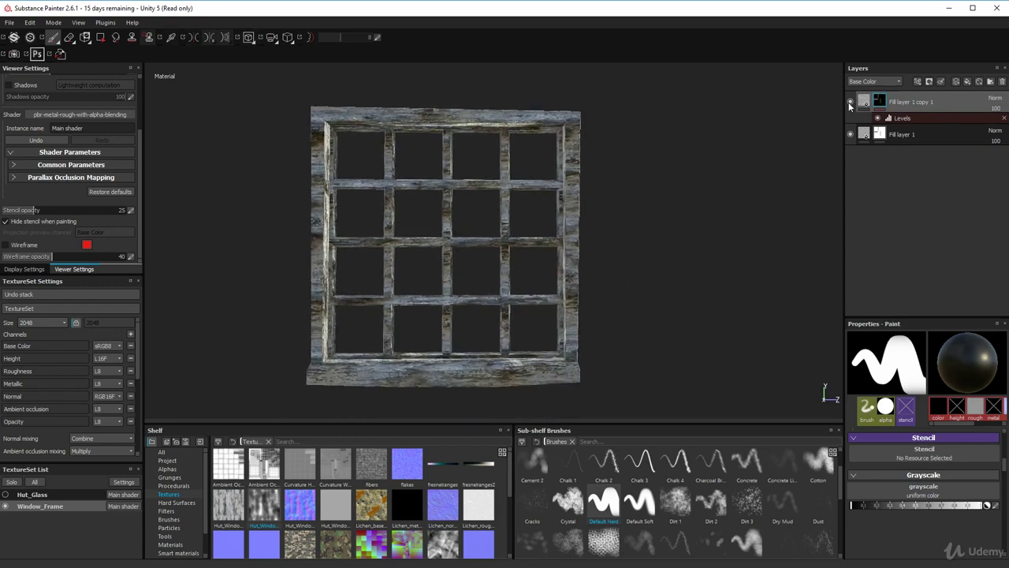
left_click(850, 104)
left_click(850, 104)
left_click(849, 104)
left_click(850, 104)
- Set the UV rotation of Fill layer 1 copy 1's fill to 180 so the wood grain runs along the uprights
left_click(868, 100)
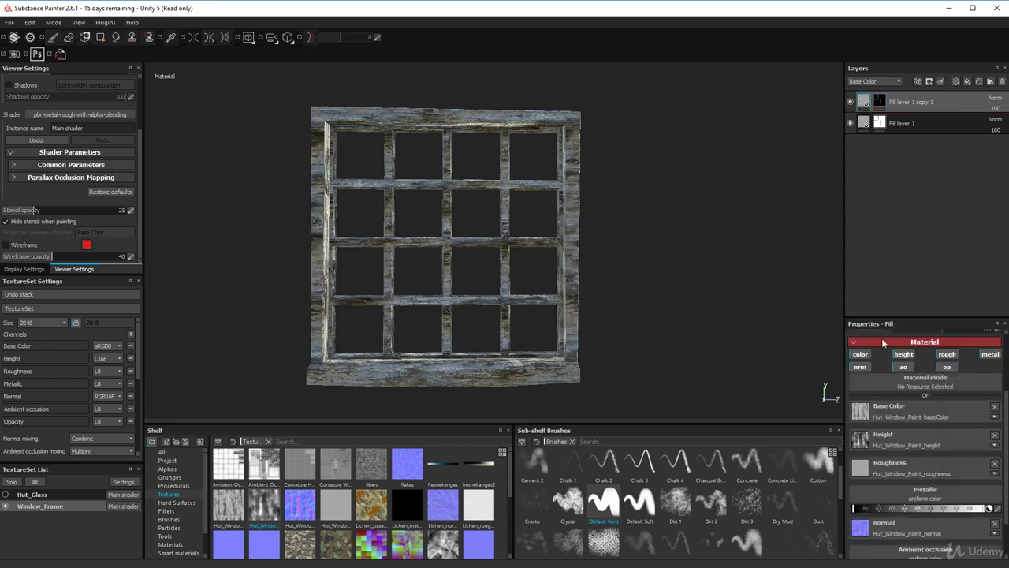
scroll(883, 342, "up", 3)
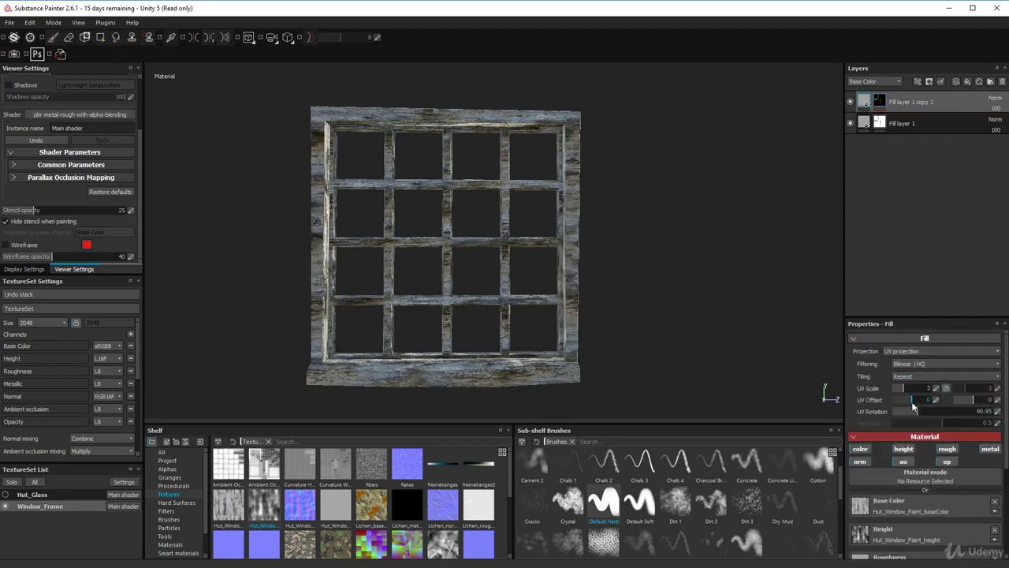
left_click_drag(920, 407, 942, 406)
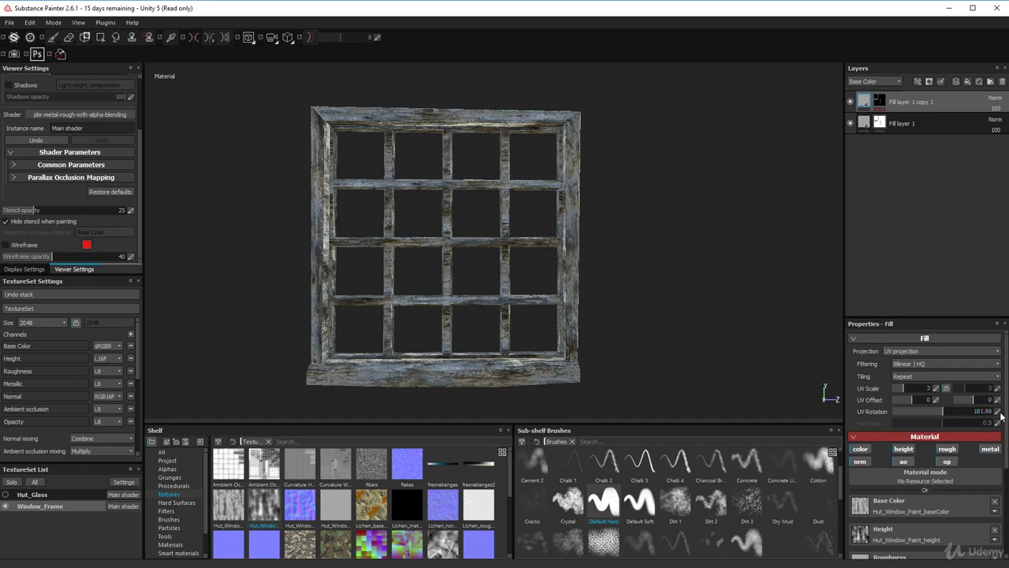
left_click(978, 411)
type("180")
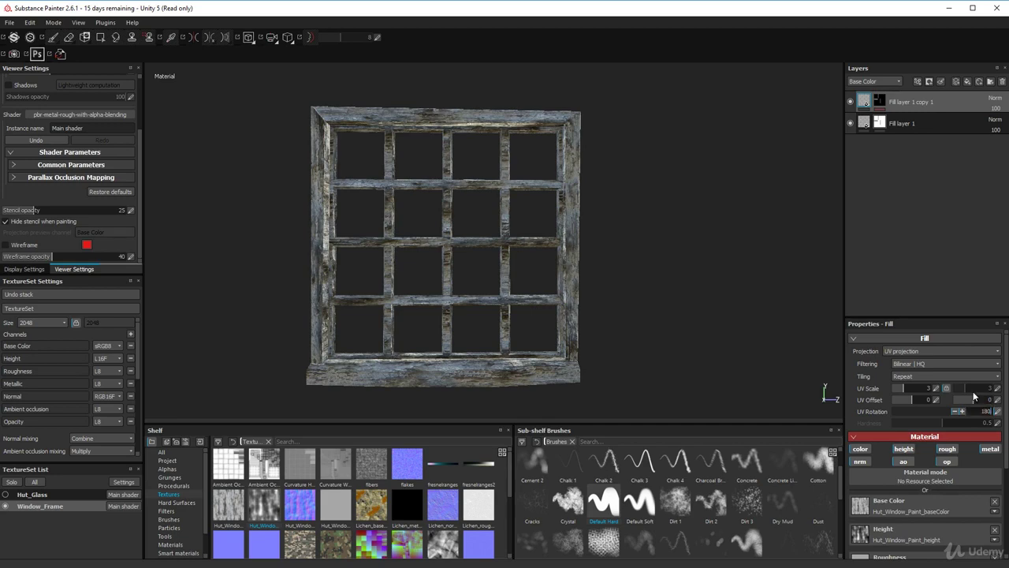
key("Return")
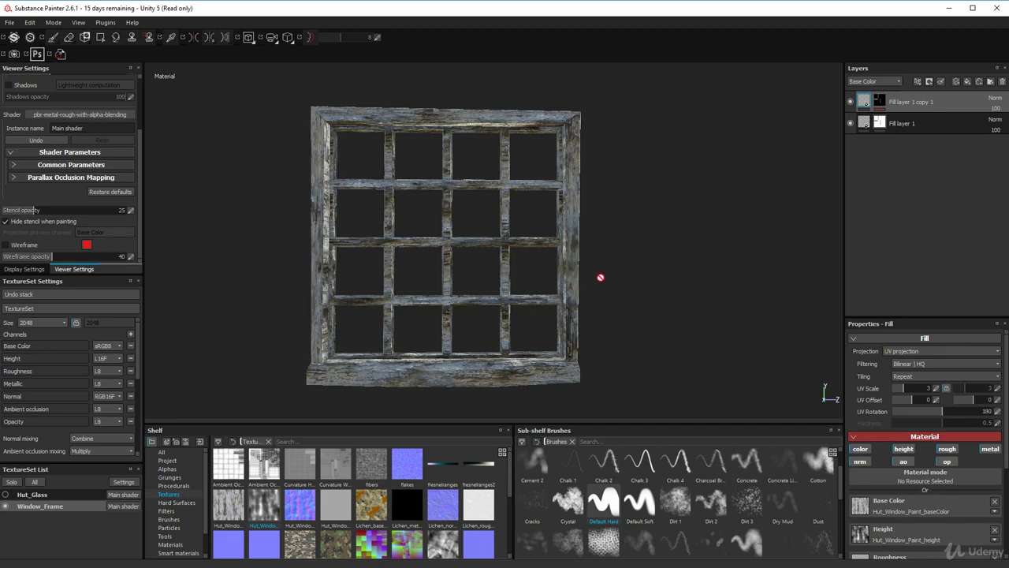
- Examine the grain direction on the uprights, bevels and sill from several angles
left_click_drag(418, 236, 412, 265, "alt")
middle_click_drag(412, 266, 471, 288, "alt")
scroll(454, 288, "down", 4)
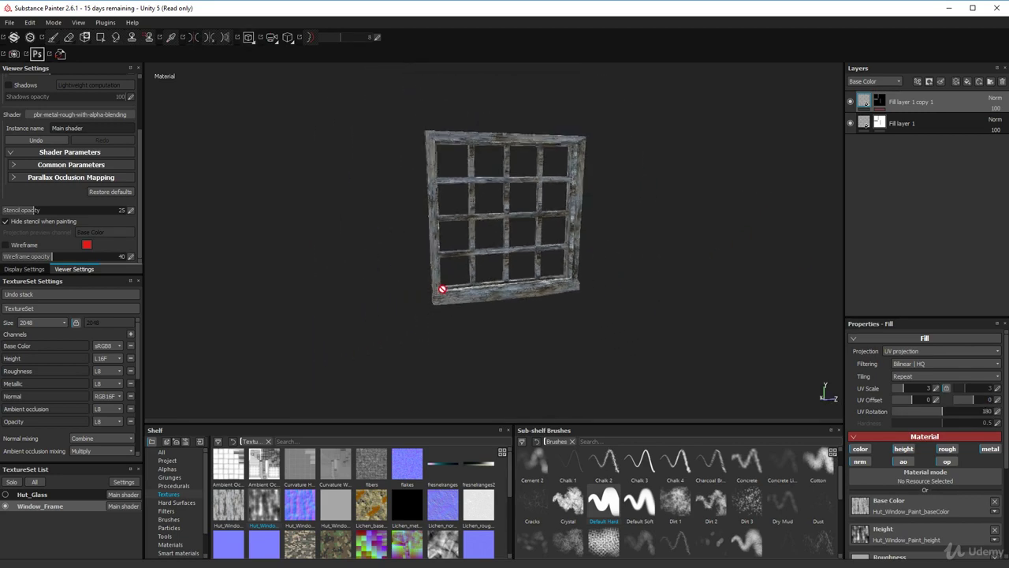
scroll(444, 287, "up", 4)
left_click_drag(453, 247, 489, 166, "alt")
middle_click_drag(497, 160, 478, 218, "alt")
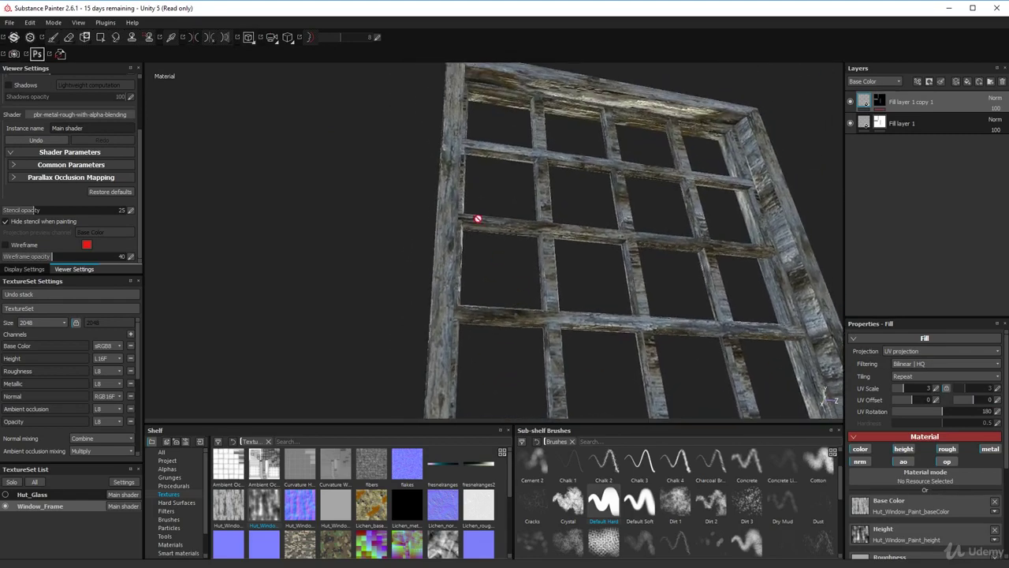
left_click_drag(451, 136, 764, 285, "alt")
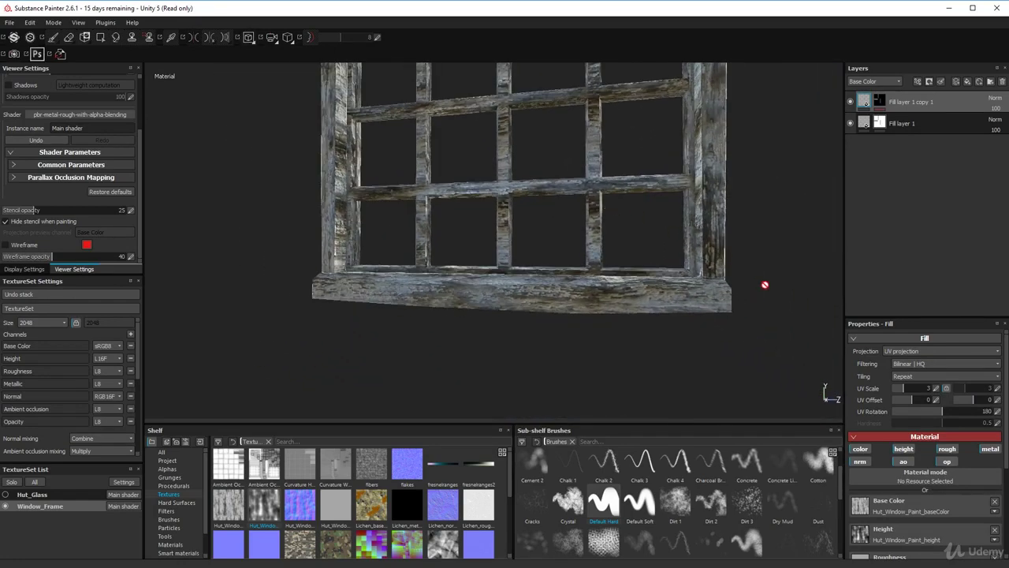
mouse_move(641, 270)
left_mouse_down("alt")
mouse_move(670, 236)
mouse_move(633, 186)
mouse_move(628, 315)
mouse_move(686, 118)
mouse_move(772, 169)
mouse_move(567, 207)
mouse_move(430, 201)
mouse_move(410, 150)
left_mouse_up("alt")
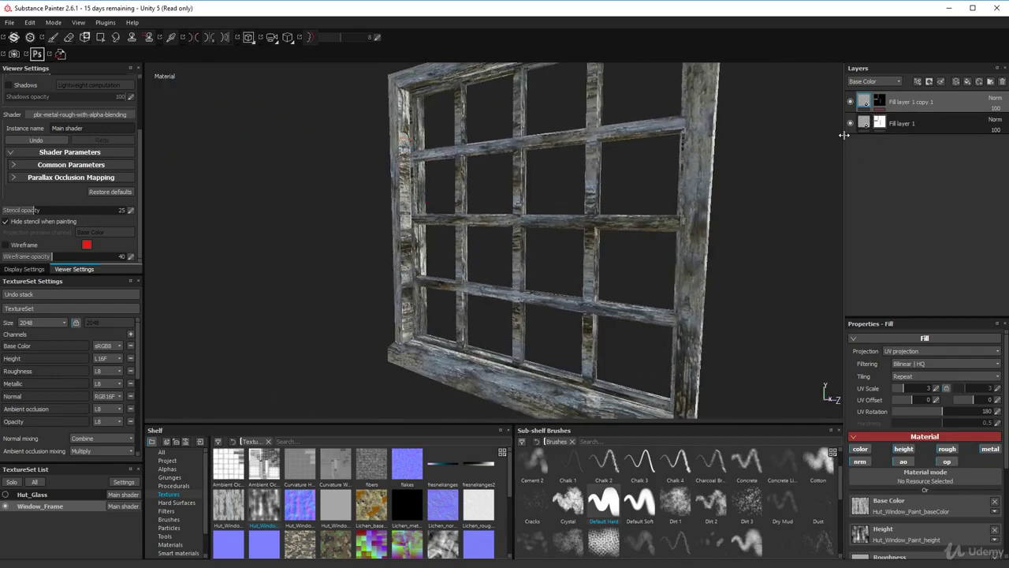
- Undo and redo the last UV rotation change on Fill layer 1 copy 1 to compare both grain directions on the uprights
key("ctrl+z")
left_click_drag(522, 165, 463, 229, "alt")
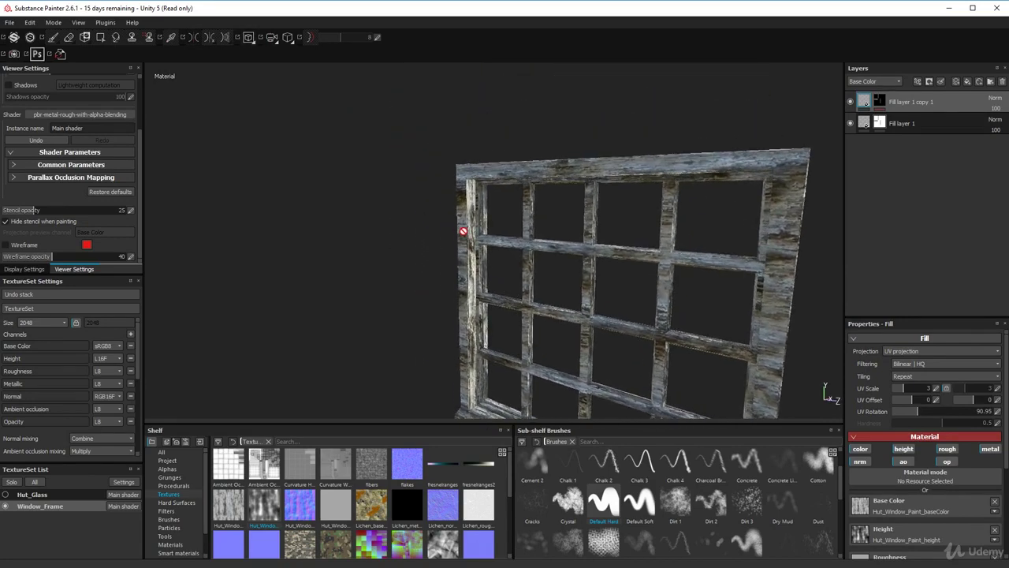
scroll(468, 224, "up", 5)
key("f")
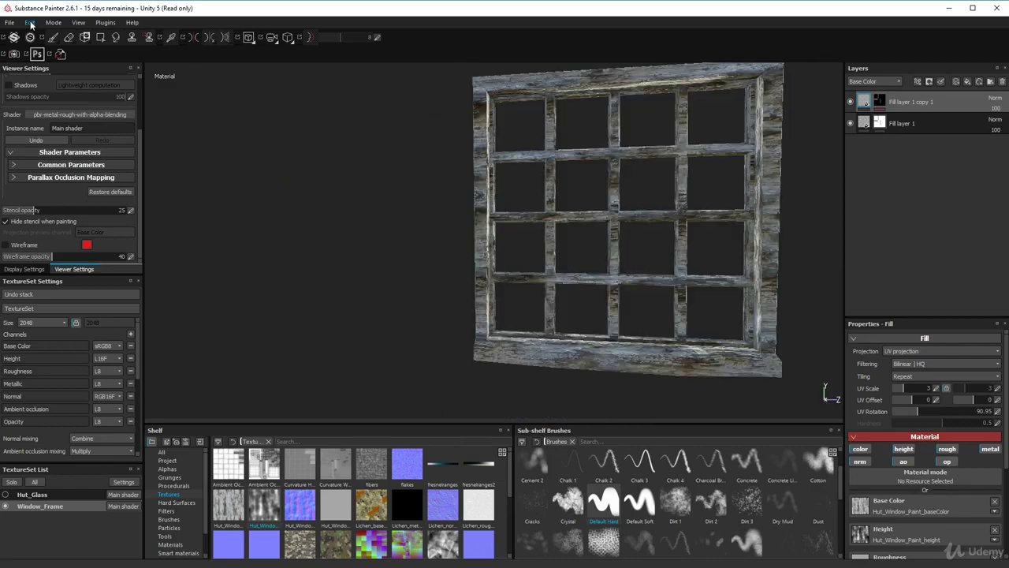
left_click(29, 22)
left_click(43, 46)
- Examine the wood grain on the frame's uprights, crossbars and bevels from several angles, and check the mask of Fill layer 1 copy 1
left_click_drag(500, 234, 349, 230, "alt")
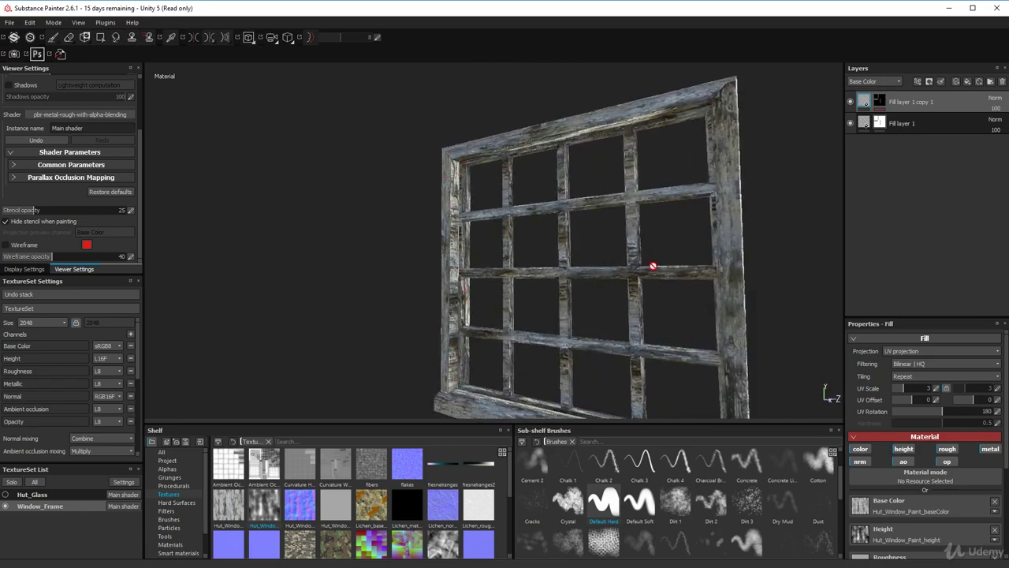
left_click_drag(465, 223, 825, 323, "alt")
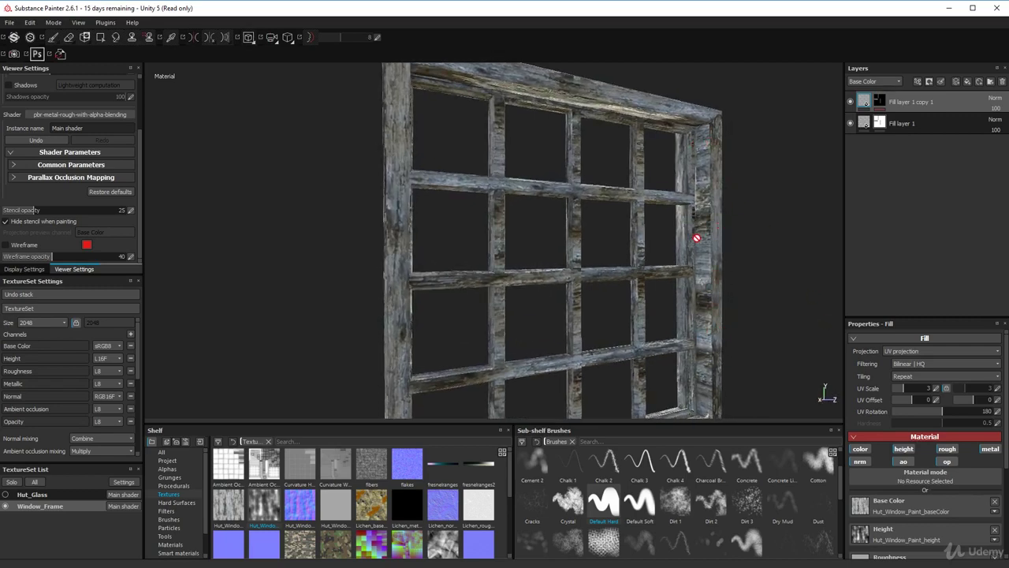
mouse_move(697, 237)
left_mouse_down("alt")
mouse_move(462, 255)
mouse_move(518, 214)
mouse_move(414, 134)
left_mouse_up("alt")
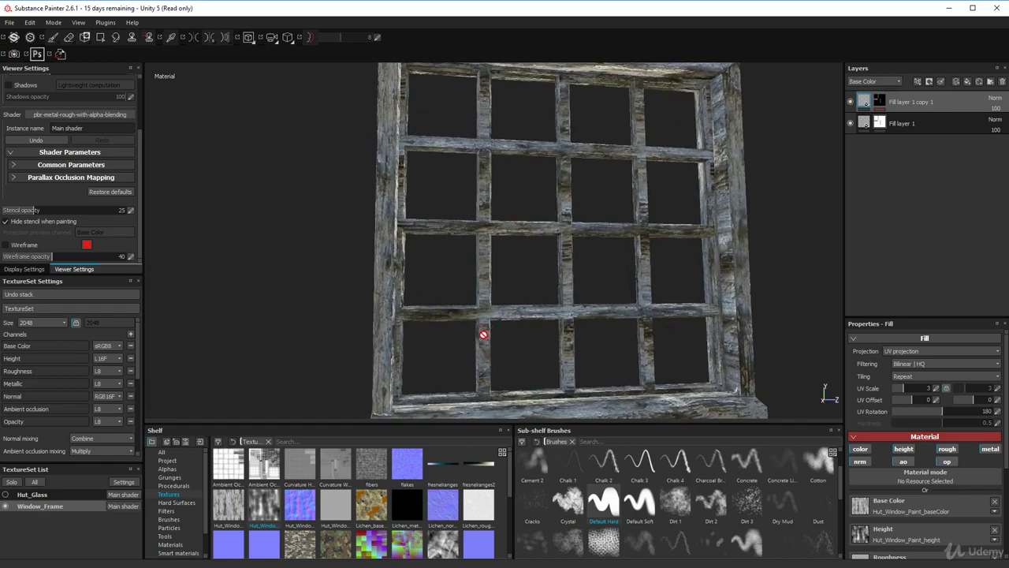
scroll(481, 335, "up", 5)
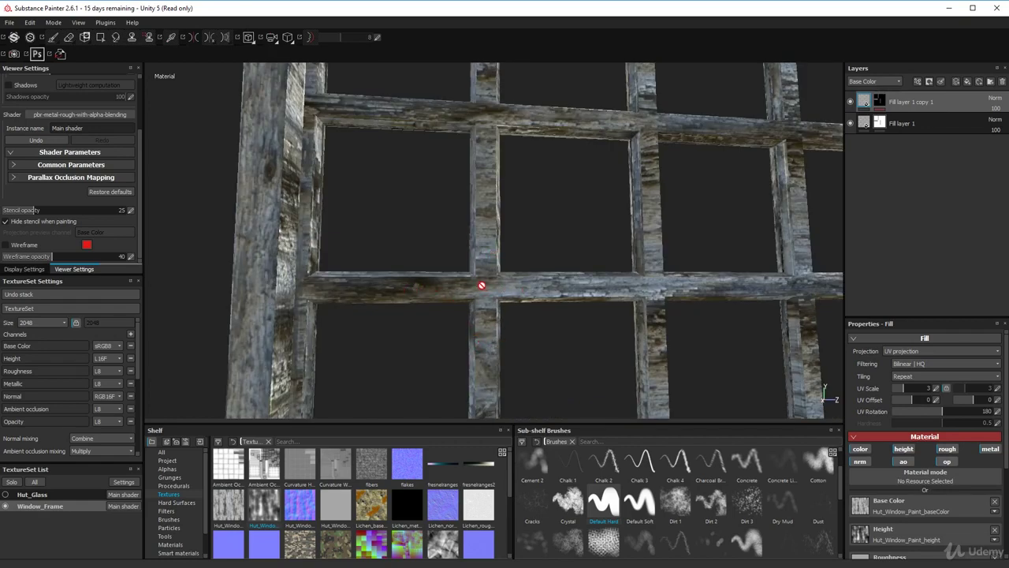
scroll(482, 298, "down", 4)
left_click_drag(566, 315, 490, 240, "alt")
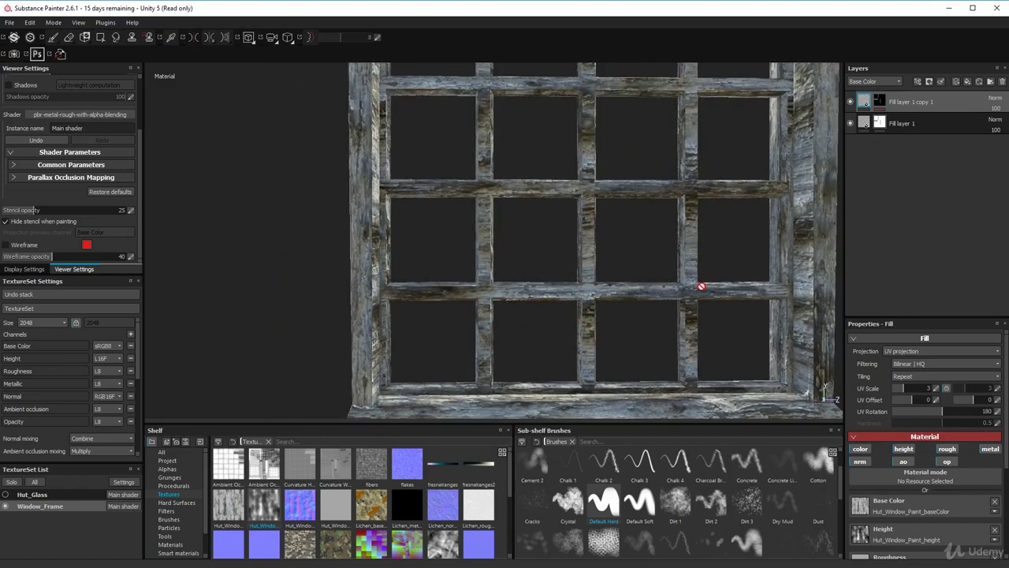
left_click_drag(542, 338, 470, 298, "alt")
left_click_drag(610, 185, 393, 167, "alt")
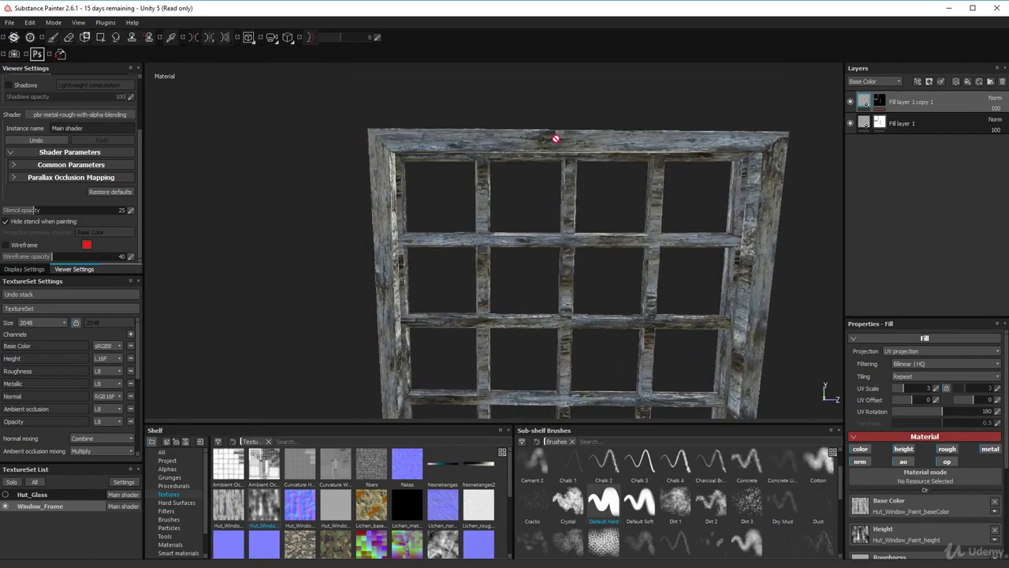
left_click_drag(556, 139, 558, 200, "alt")
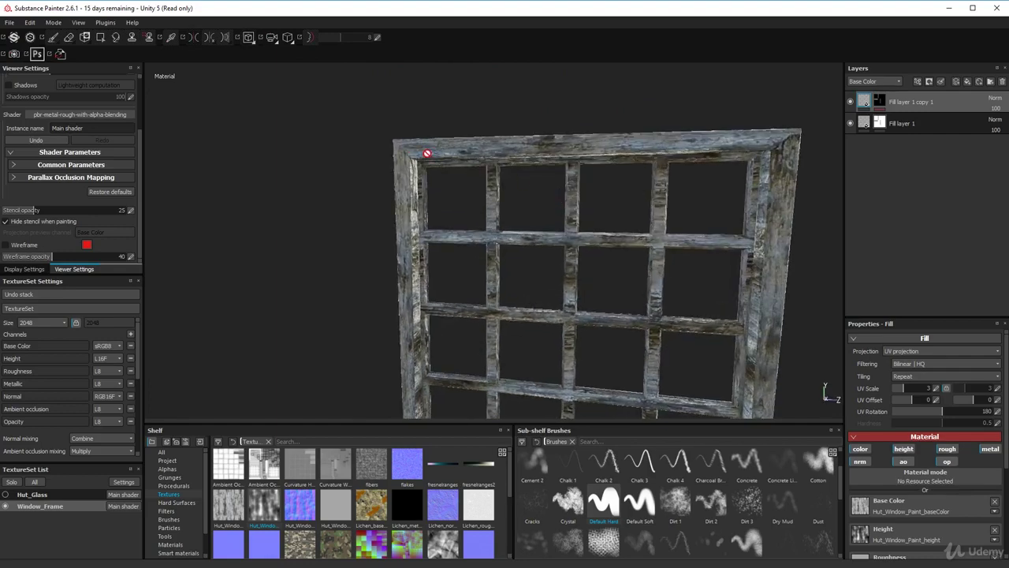
left_click_drag(655, 201, 917, 101, "alt")
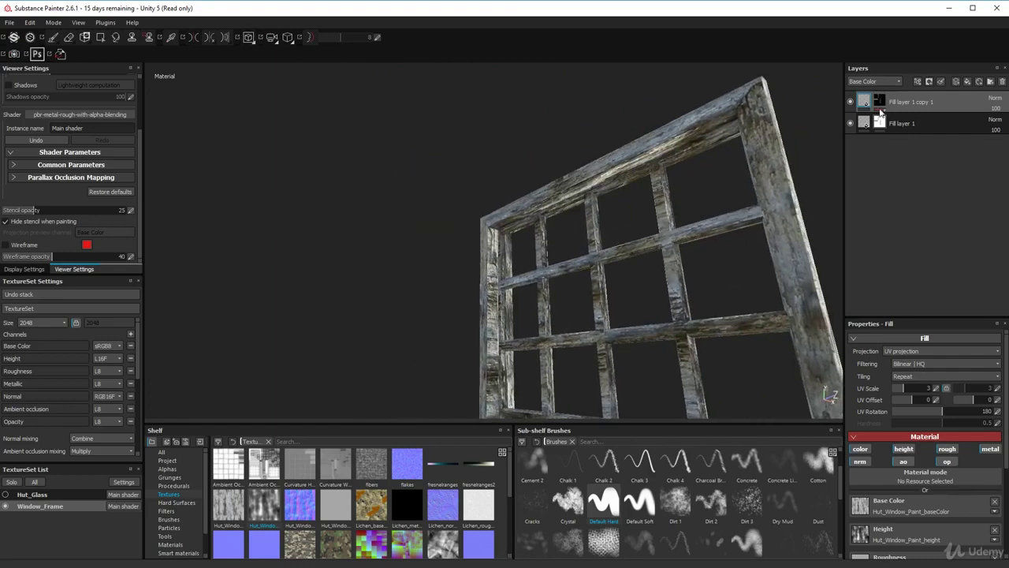
mouse_move(882, 105)
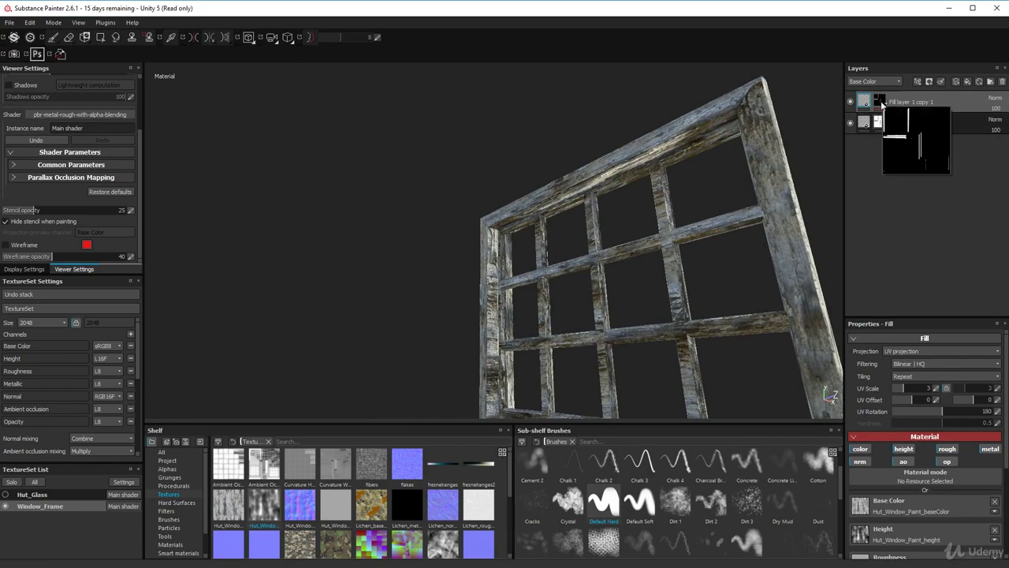
left_click_drag(592, 300, 735, 347, "alt")
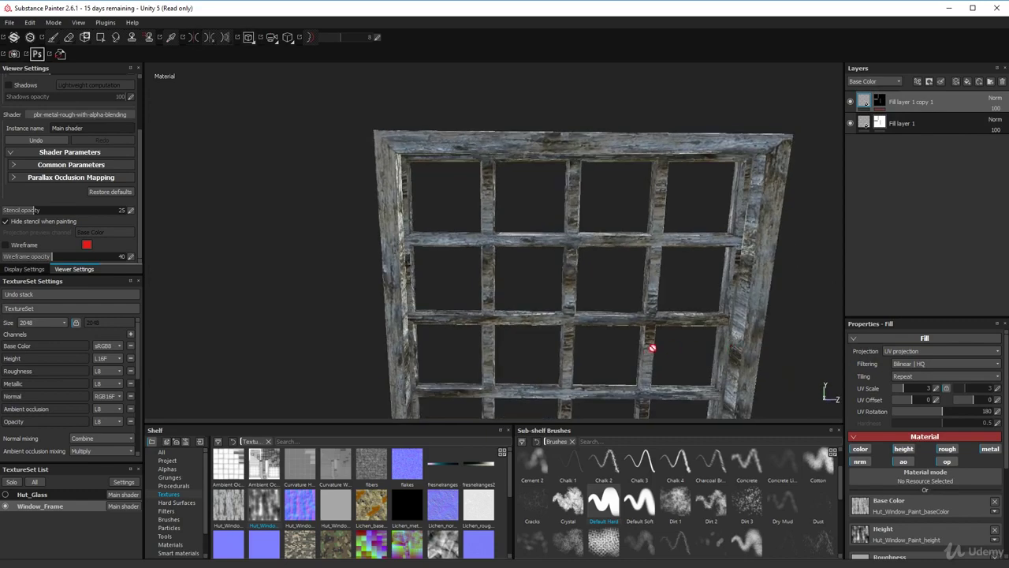
middle_click_drag(640, 337, 600, 251, "alt")
scroll(600, 260, "down", 3)
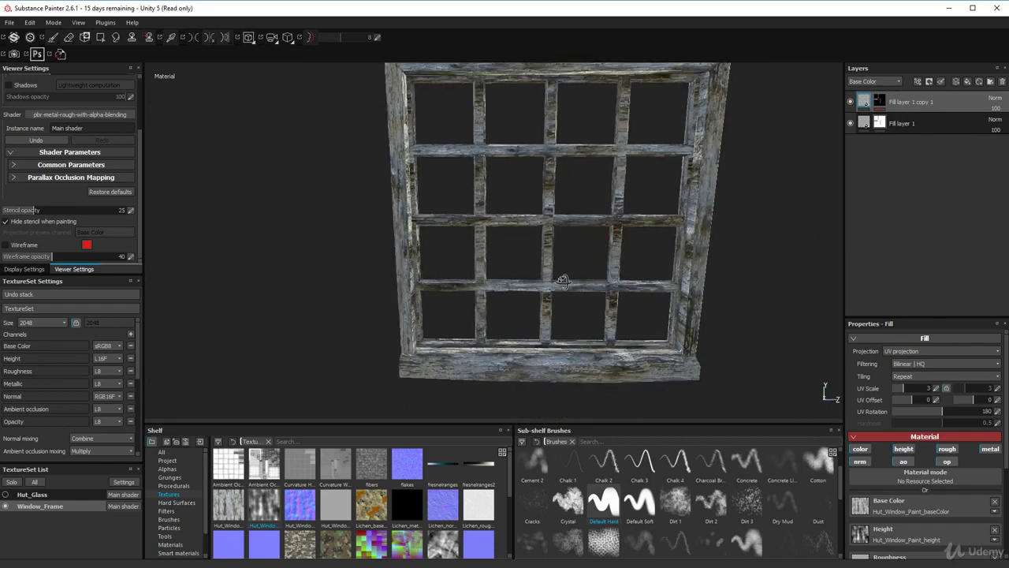
mouse_move(564, 282)
left_mouse_down("alt")
mouse_move(568, 256)
mouse_move(563, 275)
left_mouse_up("alt")
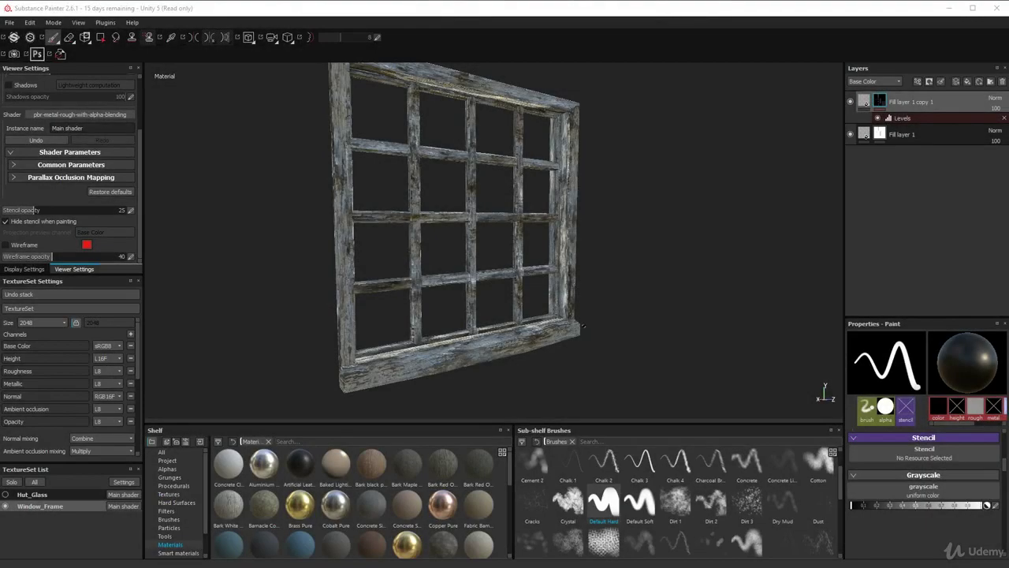
- Review the corrected wood texture across the whole window frame from several angles
left_click_drag(518, 267, 436, 270, "alt")
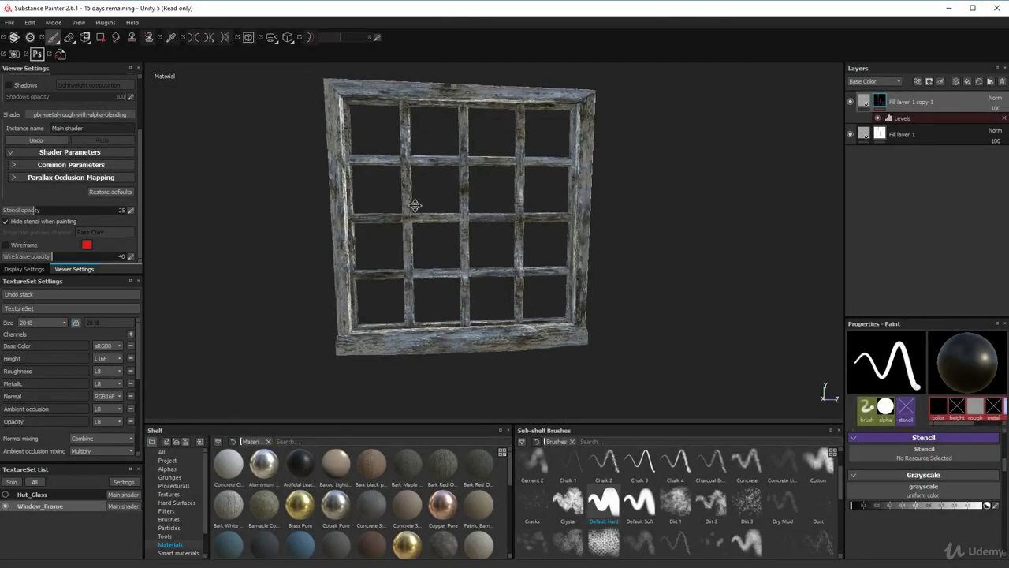
middle_click_drag(415, 205, 423, 230, "alt")
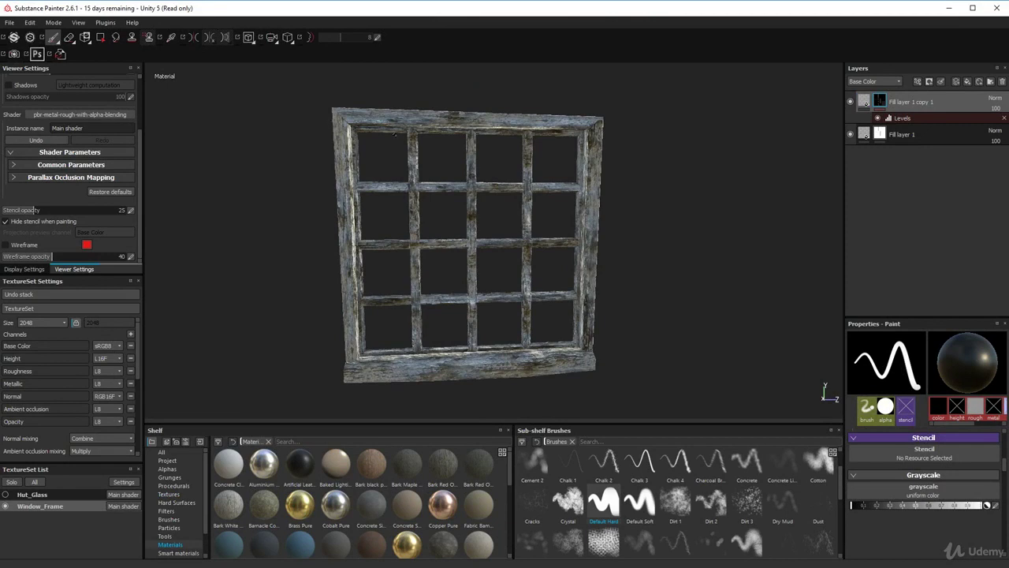
left_click_drag(583, 217, 603, 225, "alt")
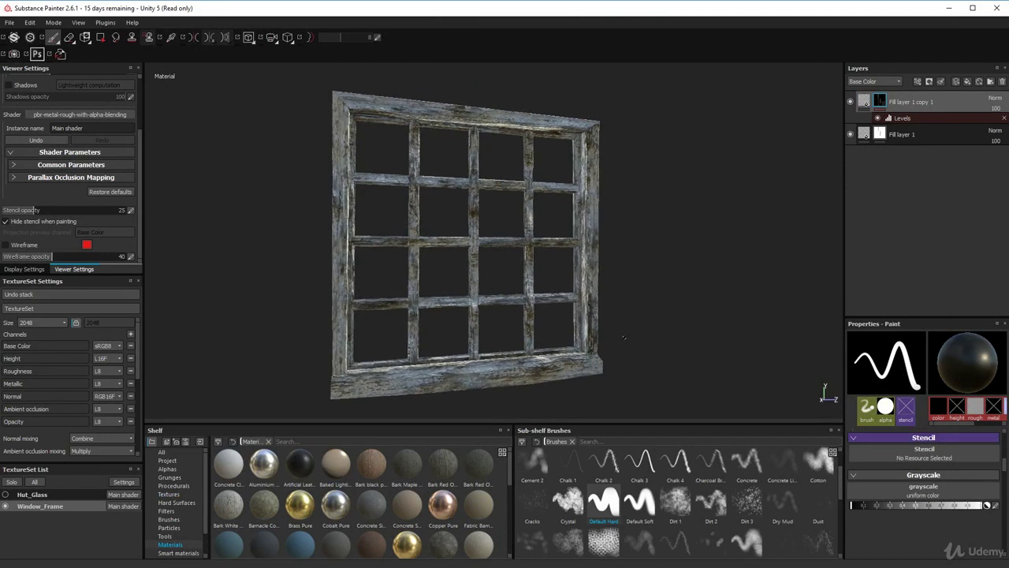
left_click_drag(490, 160, 471, 161, "alt")
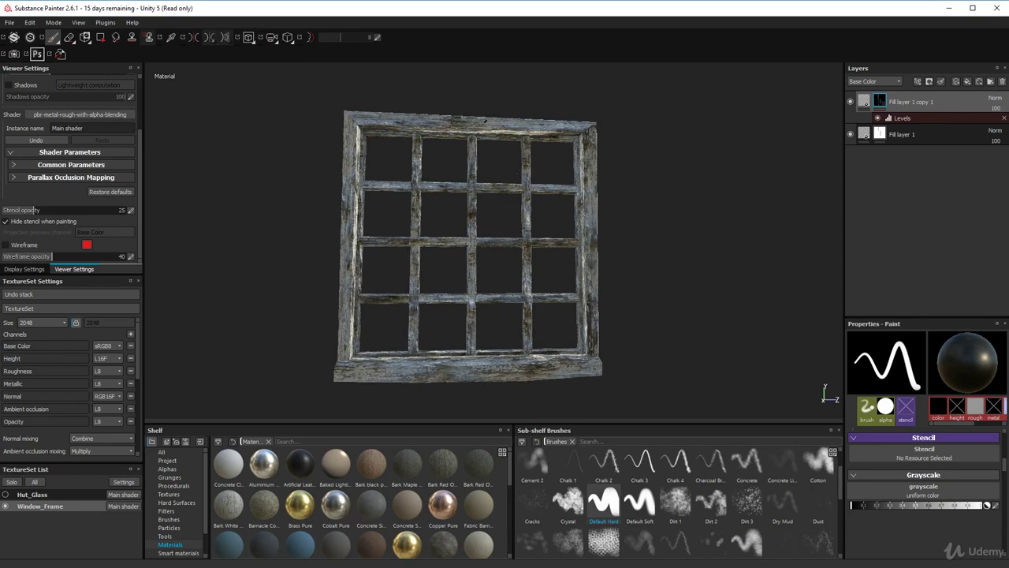
mouse_move(703, 474)
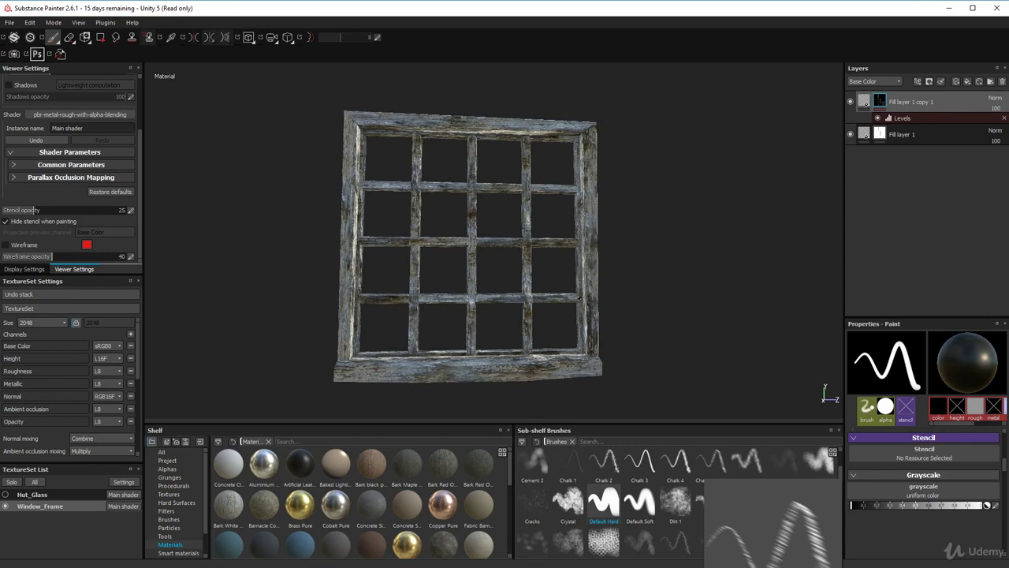
mouse_move(579, 298)
left_mouse_down("alt")
mouse_move(578, 313)
mouse_move(582, 283)
left_mouse_up("alt")
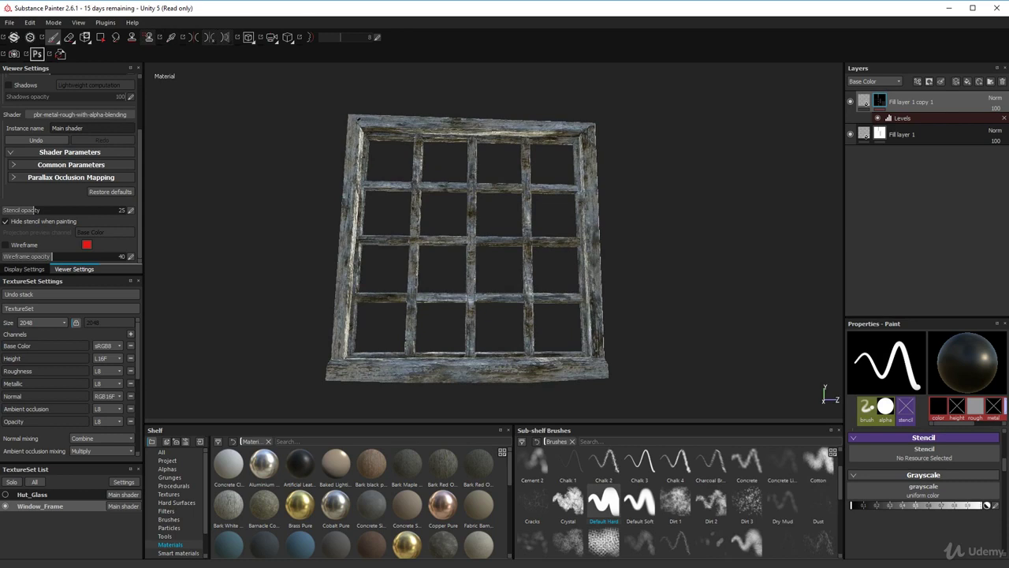
left_click_drag(536, 249, 555, 274, "alt")
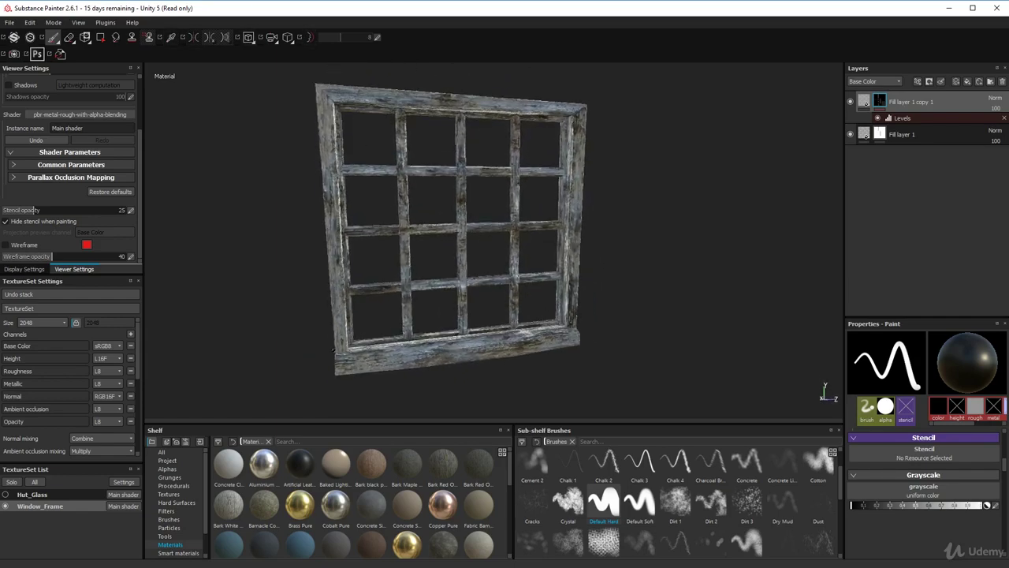
- Add the Moss Fluffy material as the top layer and give it a black mask
scroll(397, 510, "down", 5)
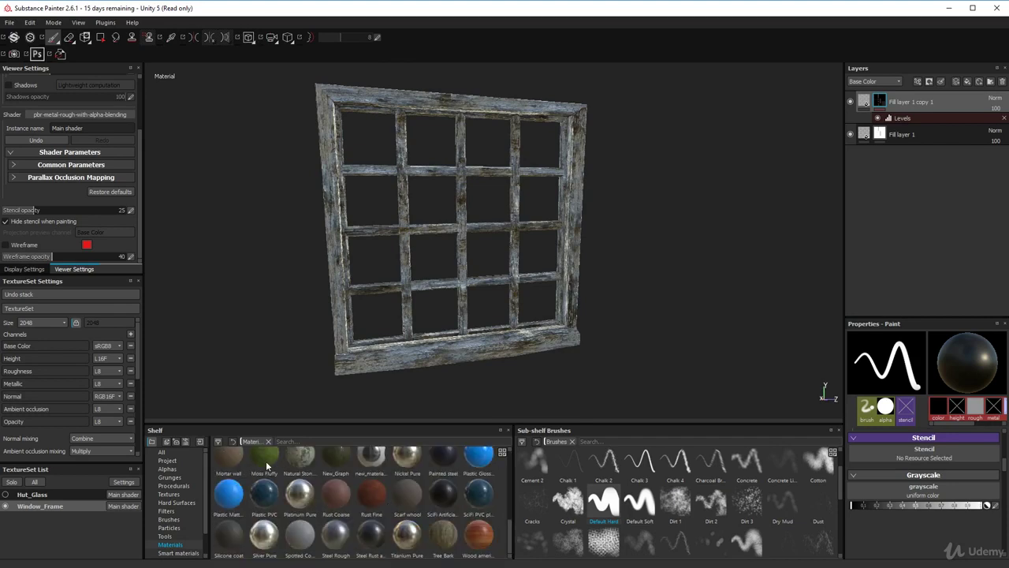
left_click_drag(266, 467, 901, 96)
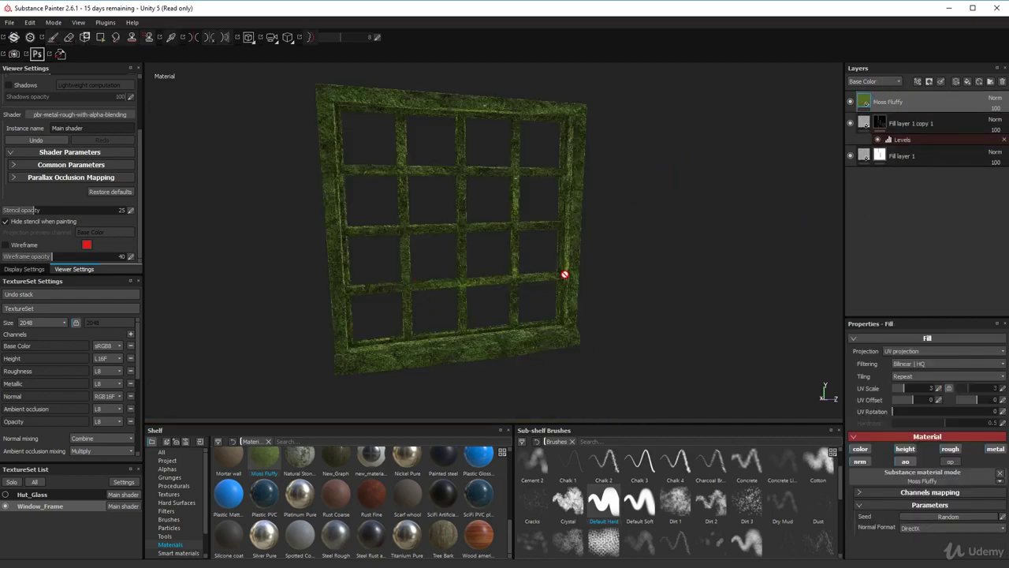
scroll(557, 274, "up", 5)
scroll(558, 274, "down", 4)
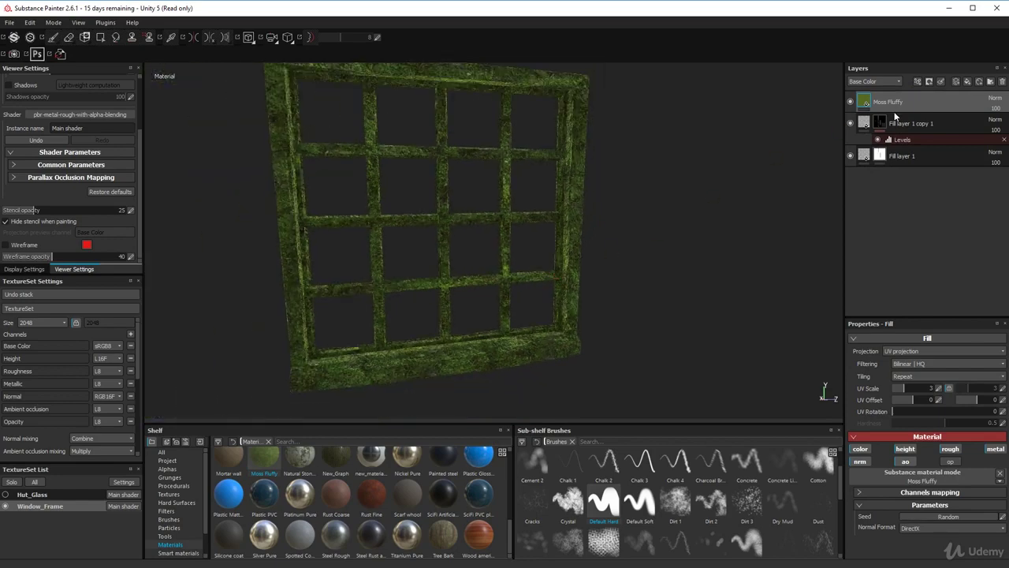
right_click(929, 98)
left_click(926, 105)
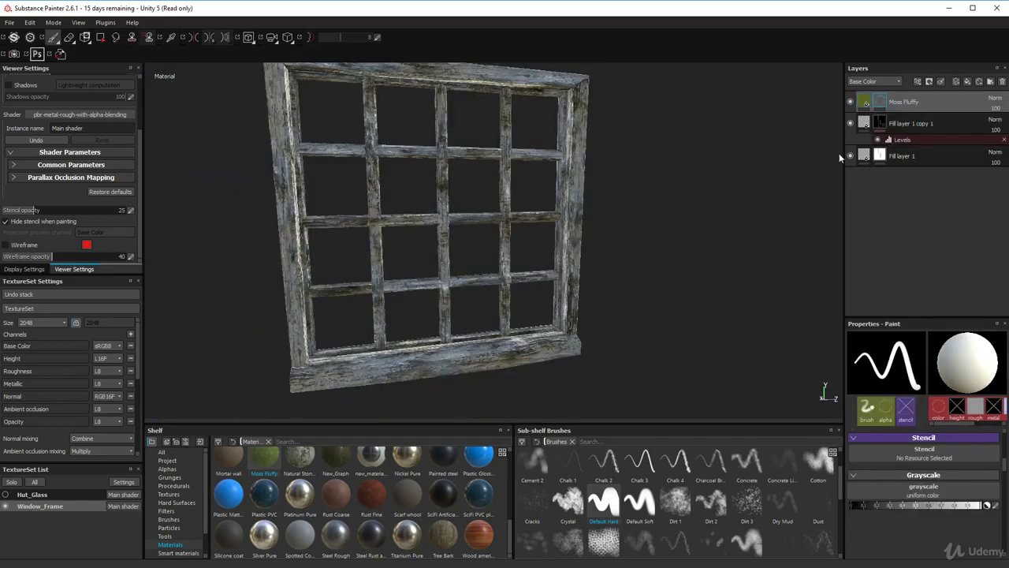
- Paint moss into the frame's lower-right inner corner and the foot of the neighbouring upright on the Moss Fluffy mask with the Dirt 1 brush
mouse_move(622, 310)
left_mouse_down("alt")
mouse_move(553, 375)
mouse_move(541, 361)
mouse_move(582, 331)
mouse_move(574, 305)
mouse_move(596, 264)
mouse_move(573, 304)
mouse_move(487, 353)
mouse_move(505, 327)
left_mouse_up("alt")
left_click(674, 501)
scroll(542, 355, "up", 4)
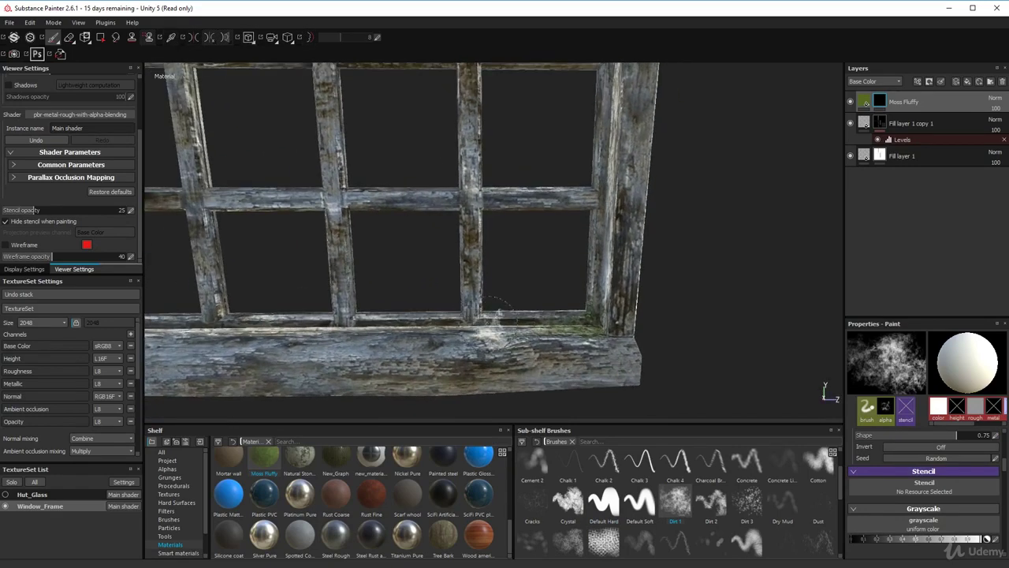
mouse_move(472, 293)
left_mouse_down()
mouse_move(473, 317)
mouse_move(552, 331)
mouse_move(663, 315)
left_mouse_up()
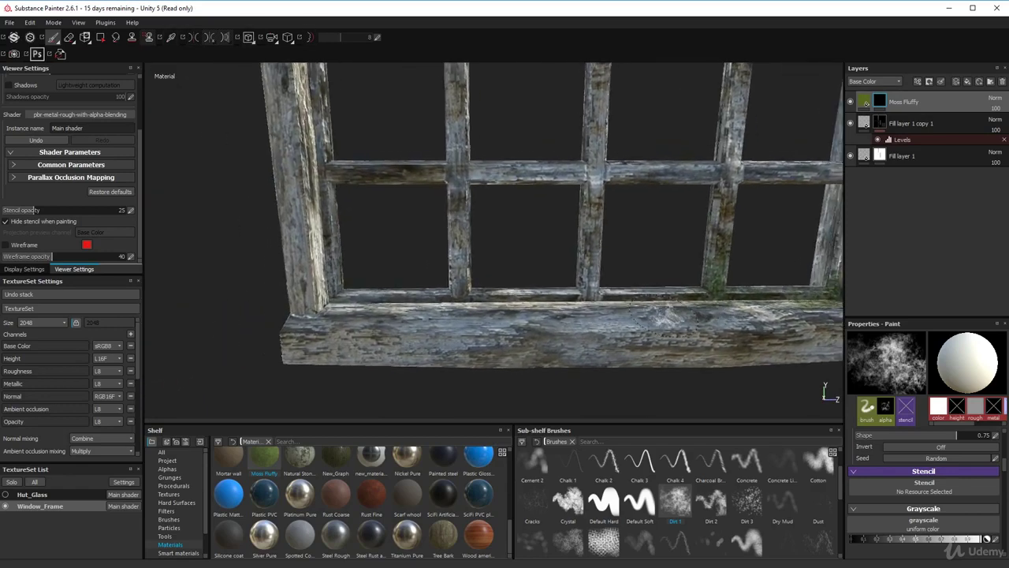
- Paint moss into the frame's lower-left inner corner and along the bottom bar to the first upright
left_click_drag(337, 296, 332, 294)
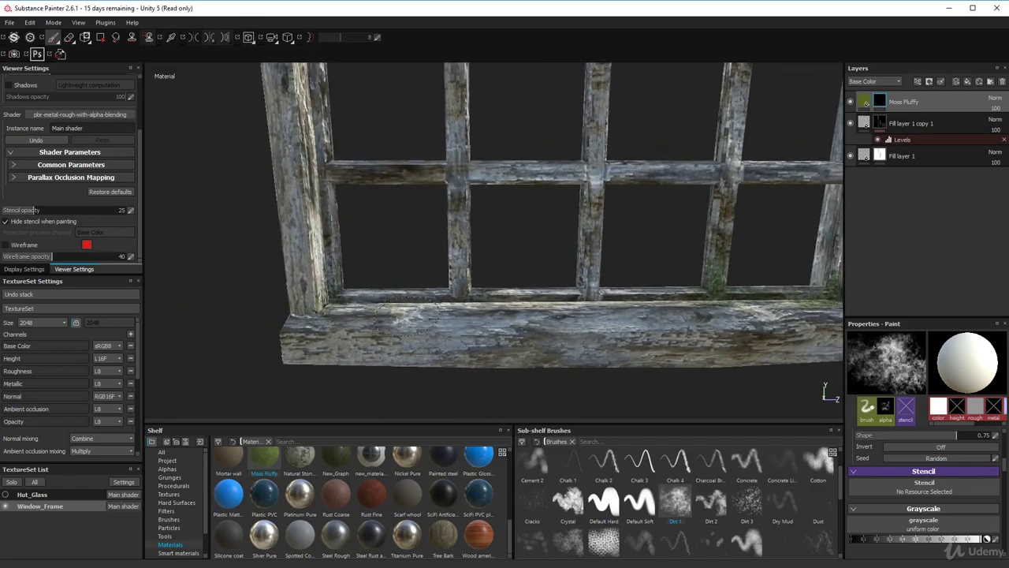
left_click(418, 317)
left_click(419, 317)
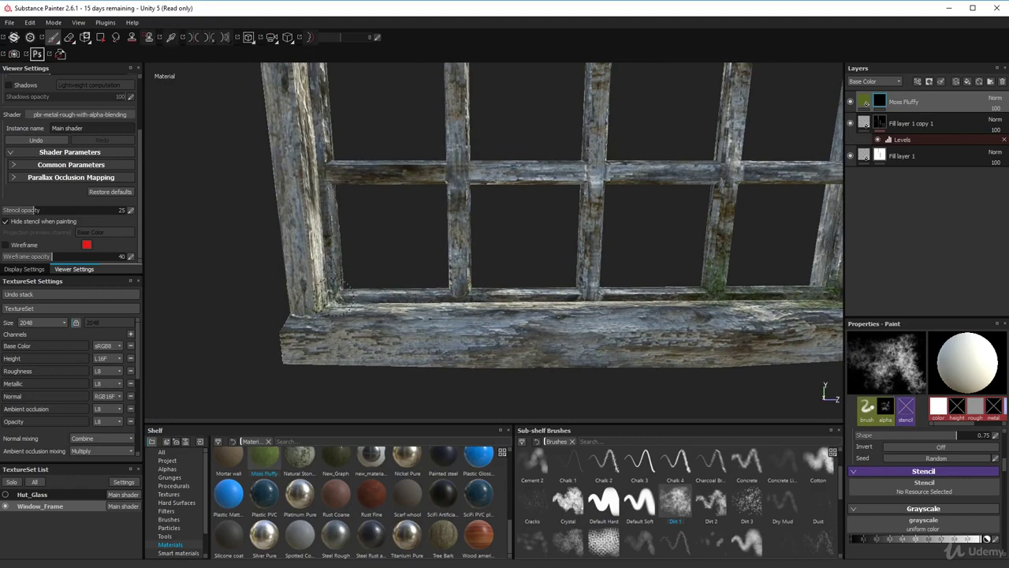
mouse_move(320, 290)
left_mouse_down()
mouse_move(321, 264)
mouse_move(327, 301)
mouse_move(390, 293)
left_mouse_up()
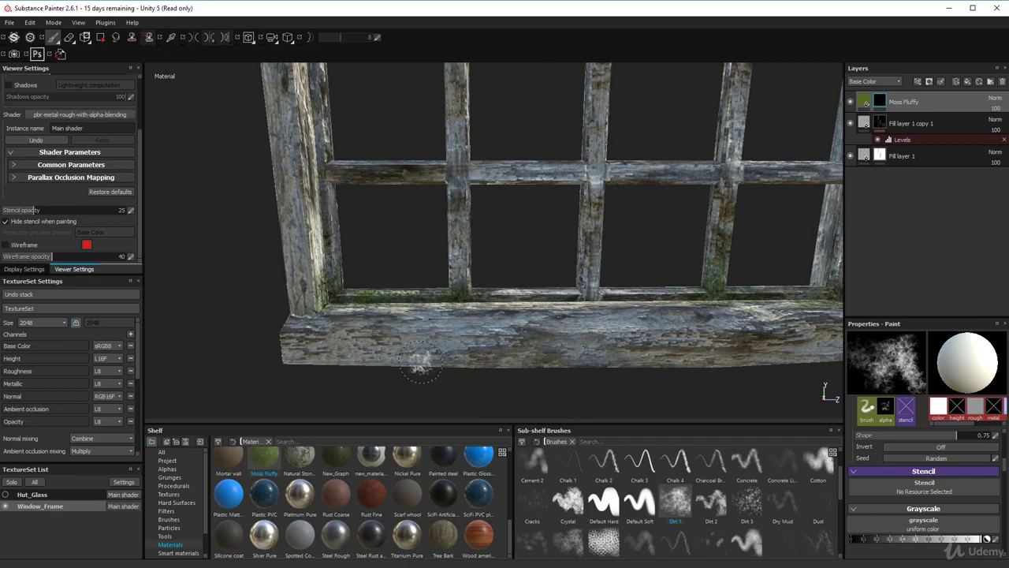
- Paint moss where the left outer post meets the sill, and around the sill's left end and underside
left_click_drag(416, 360, 331, 379, "alt")
middle_click_drag(381, 335, 485, 306, "alt")
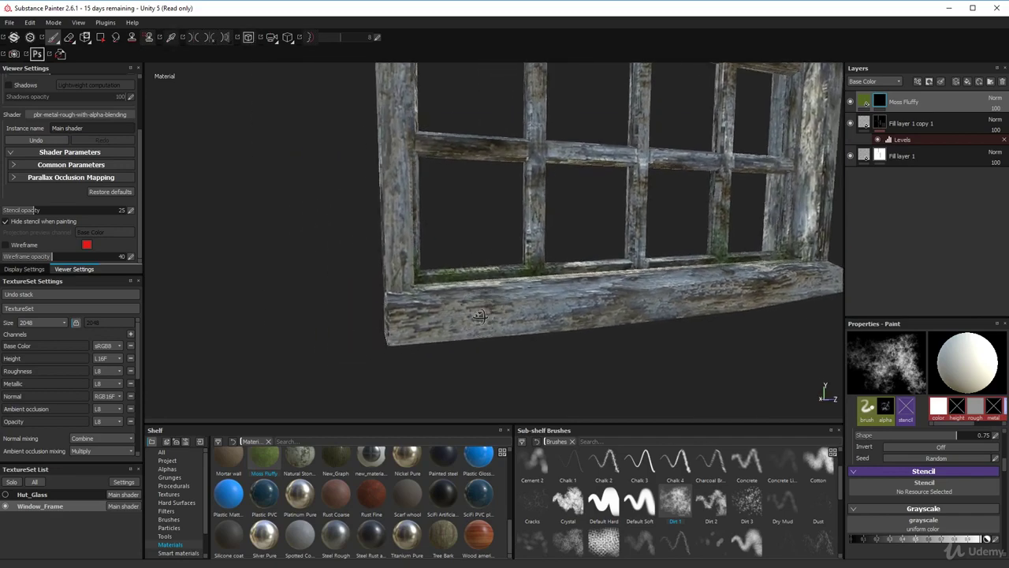
mouse_move(405, 306)
left_mouse_down("alt")
mouse_move(400, 319)
mouse_move(414, 286)
mouse_move(388, 278)
left_mouse_up("alt")
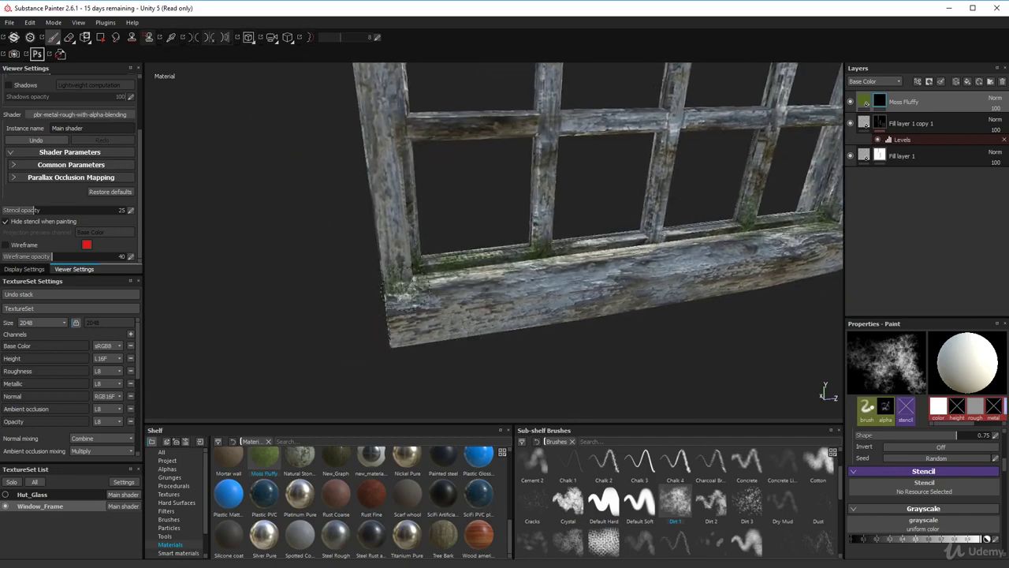
mouse_move(386, 236)
left_mouse_down()
mouse_move(400, 283)
mouse_move(391, 295)
left_mouse_up()
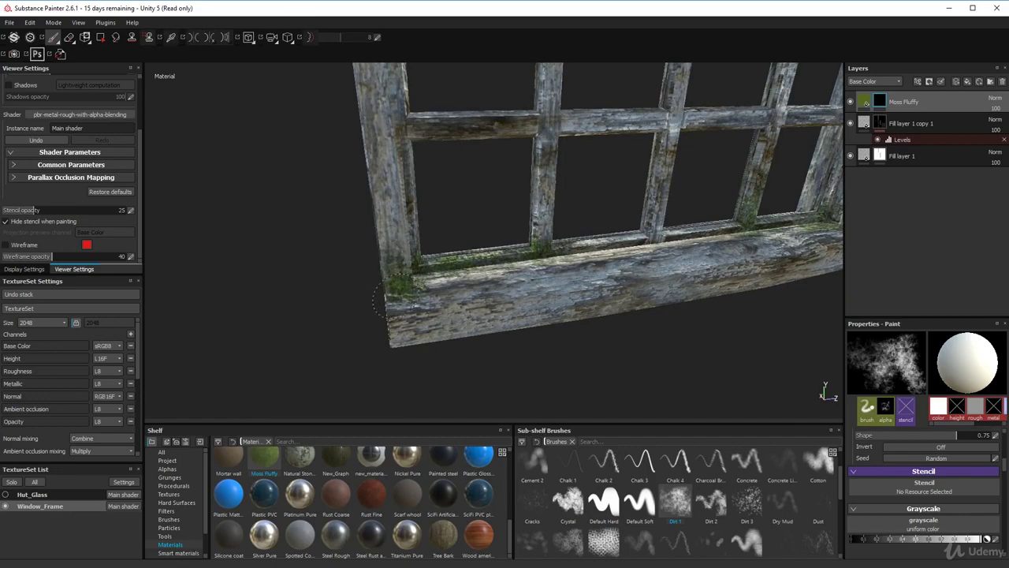
left_click_drag(489, 383, 599, 331, "alt")
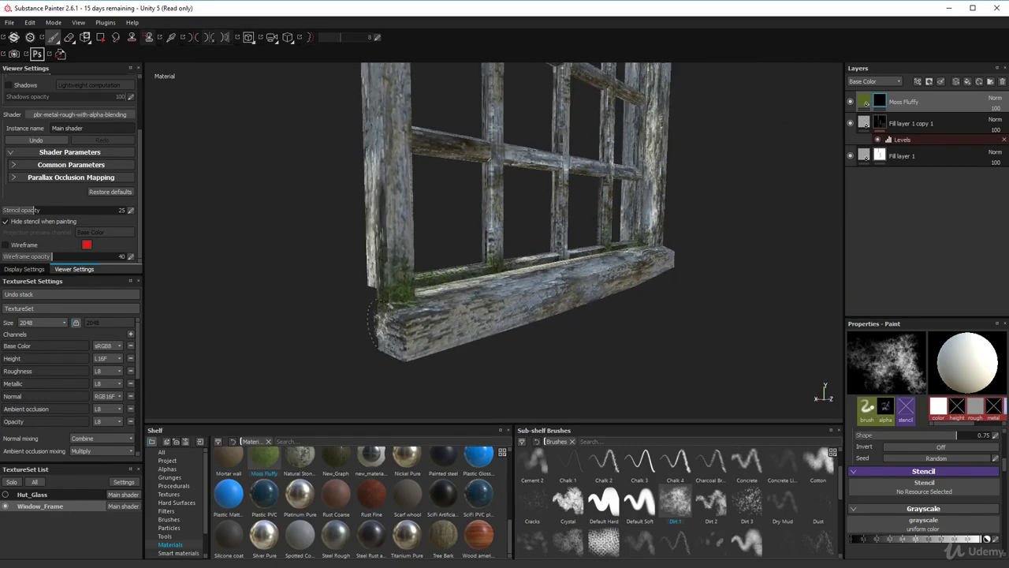
left_click_drag(410, 363, 387, 303, "alt")
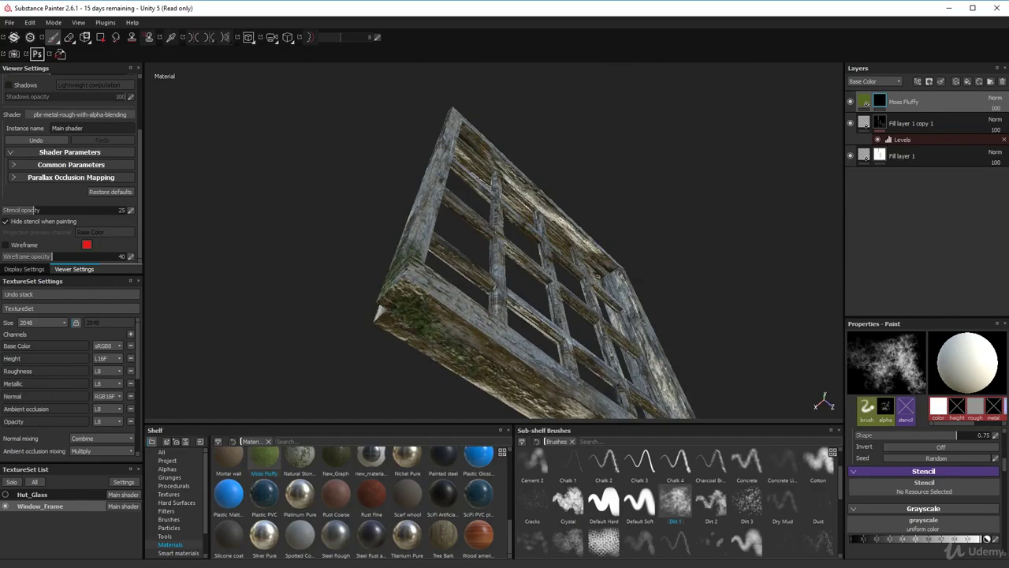
- Paint moss along the front underside of the sill, from its left end across to its right end
mouse_move(513, 355)
left_mouse_down("alt")
mouse_move(548, 241)
mouse_move(510, 341)
left_mouse_up("alt")
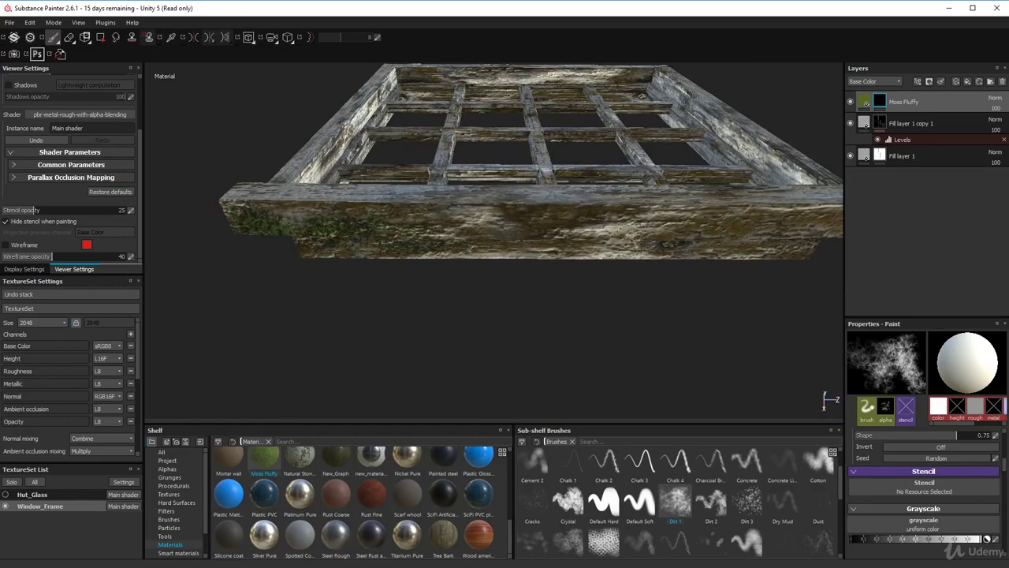
mouse_move(576, 227)
left_mouse_down()
mouse_move(457, 225)
mouse_move(650, 221)
left_mouse_up()
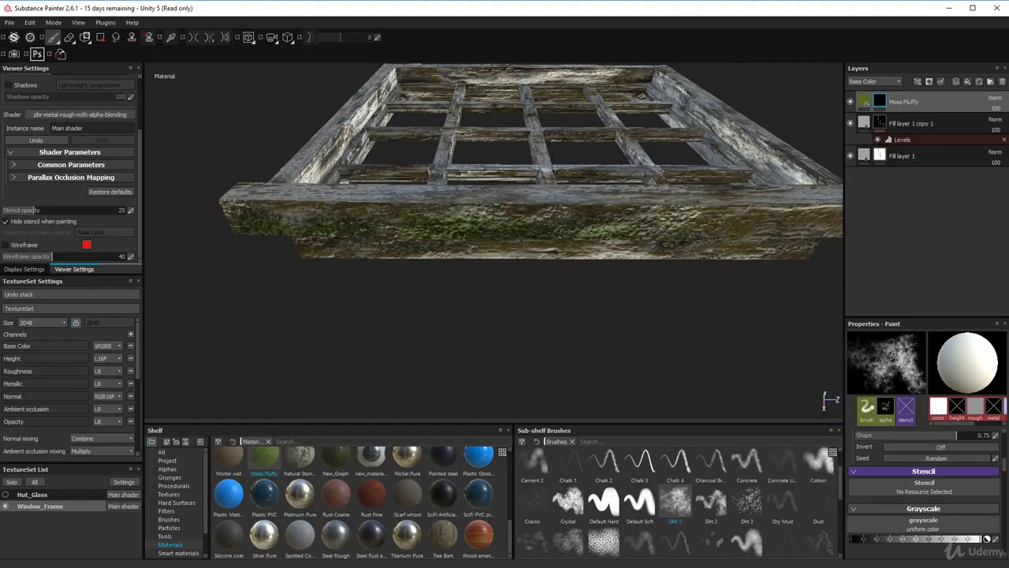
left_click_drag(694, 252, 475, 308, "alt")
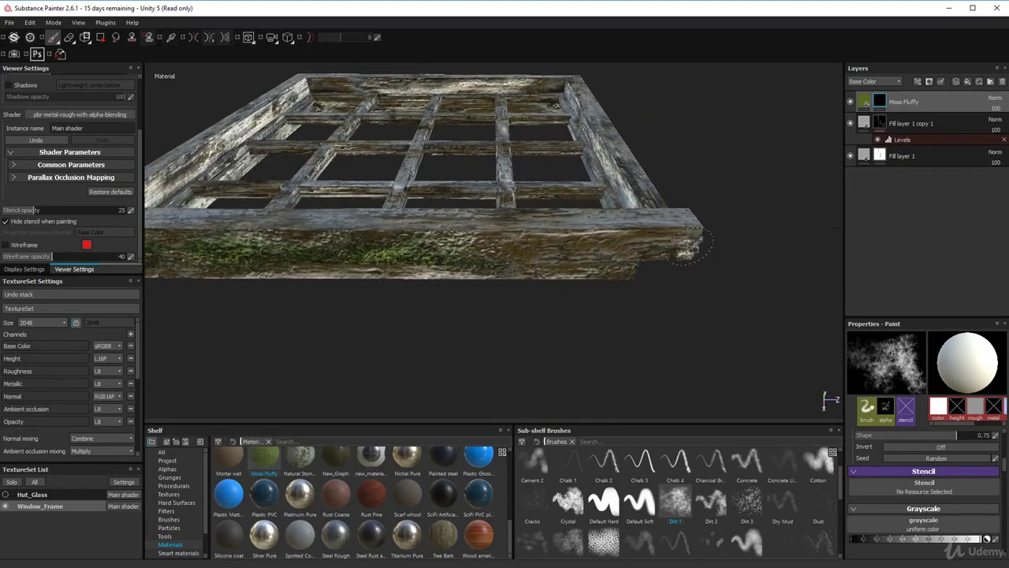
mouse_move(688, 246)
left_mouse_down()
mouse_move(473, 249)
mouse_move(694, 244)
left_mouse_up()
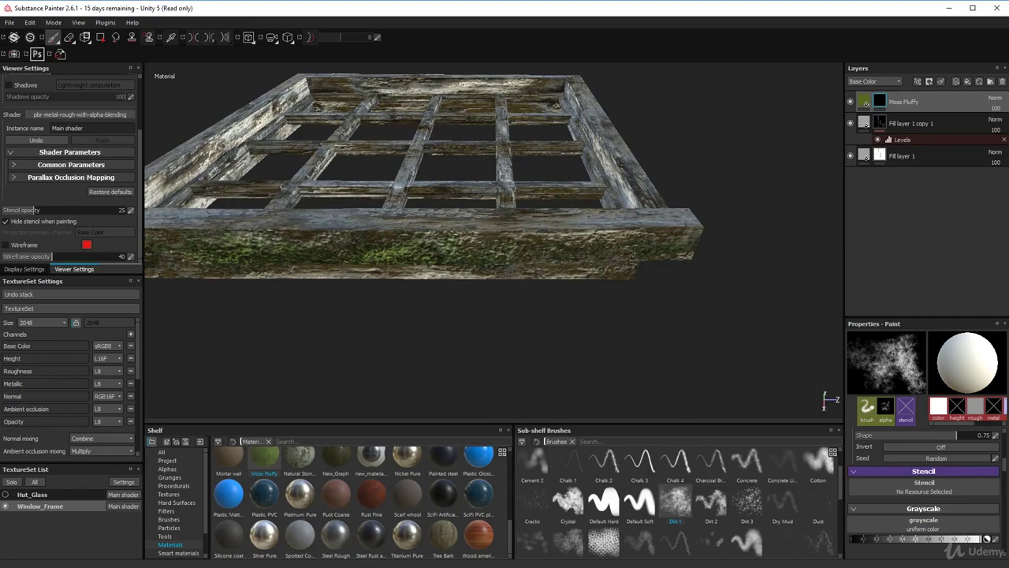
left_click_drag(631, 245, 490, 247)
- Paint moss onto the corners where the lowest crossbar meets the middle and left uprights
left_click_drag(571, 264, 563, 375, "alt")
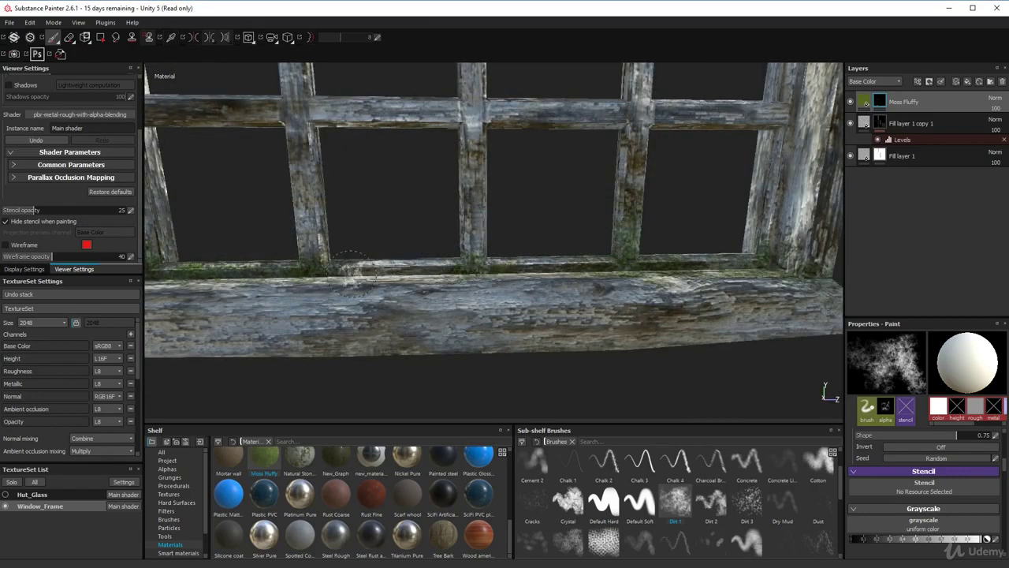
mouse_move(349, 139)
left_mouse_down("alt")
mouse_move(383, 162)
mouse_move(423, 215)
mouse_move(509, 183)
left_mouse_up("alt")
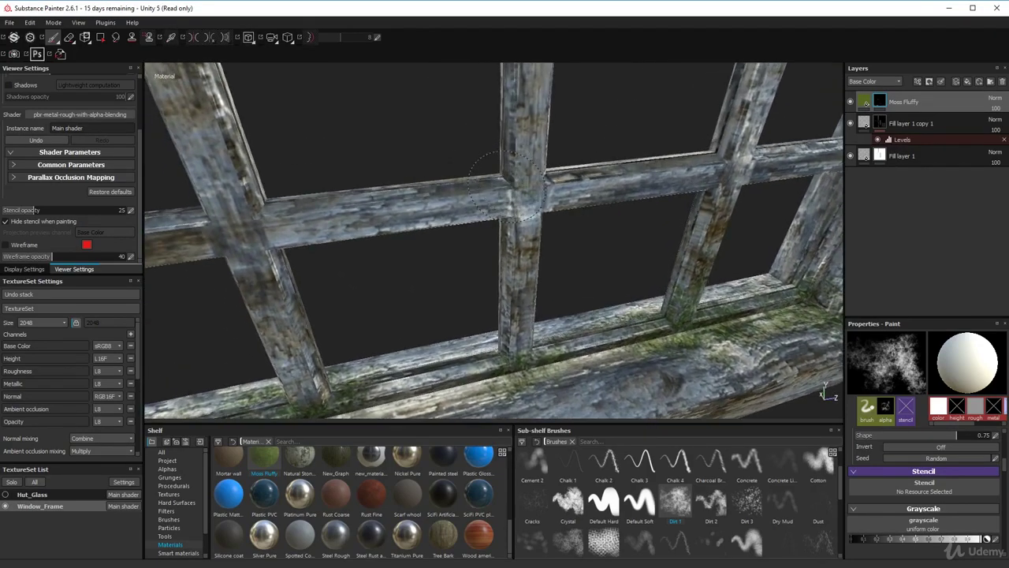
right_click_drag(513, 197, 489, 197, "ctrl")
left_click(503, 183)
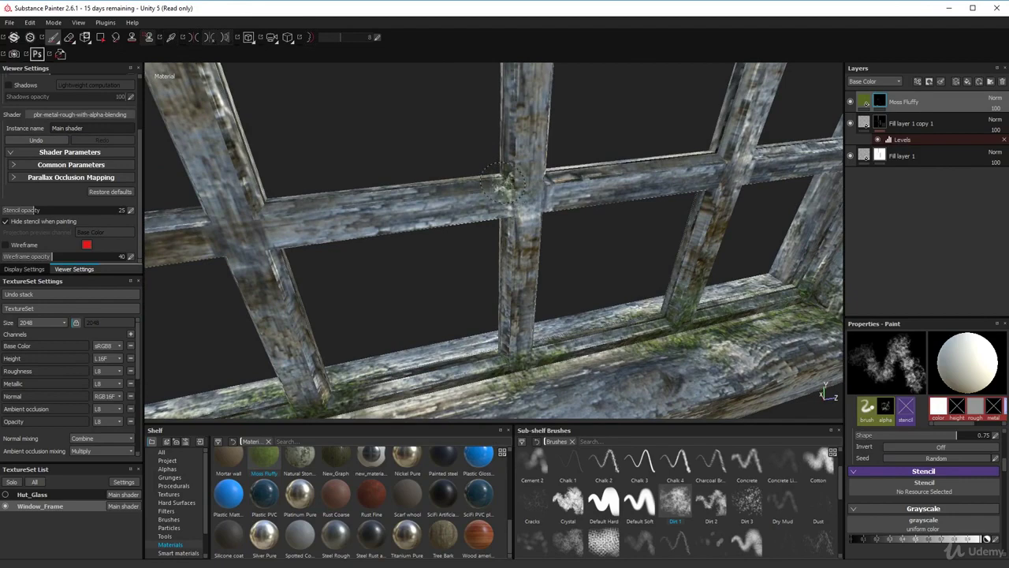
mouse_move(258, 211)
left_mouse_down()
mouse_move(246, 196)
mouse_move(253, 213)
left_mouse_up()
left_click_drag(254, 214, 246, 189)
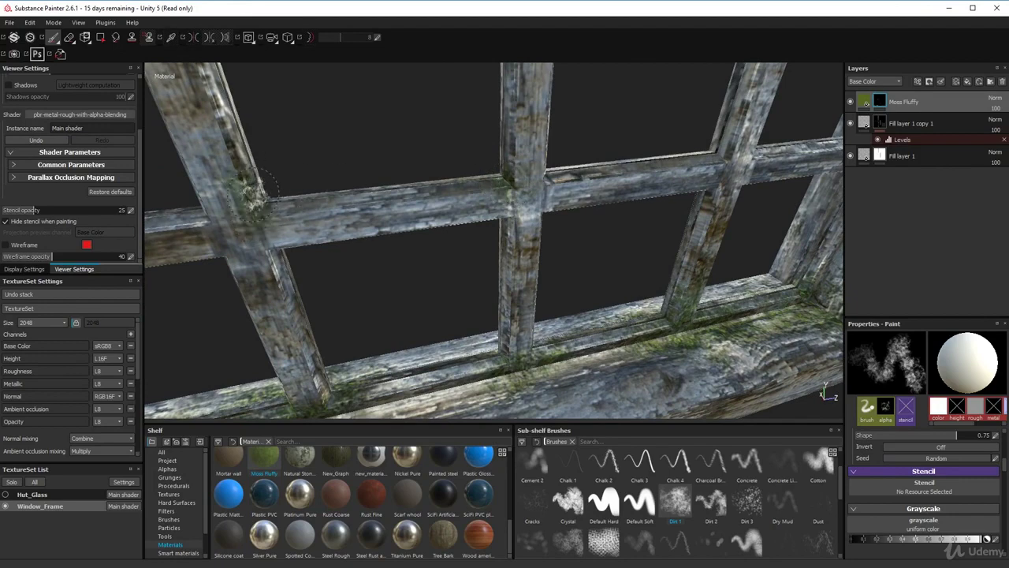
- Paint moss around the lowest crossbar's joints with the middle and right uprights and where it meets the right outer post
left_click_drag(320, 265, 345, 267, "alt")
right_click_drag(422, 221, 461, 227, "alt")
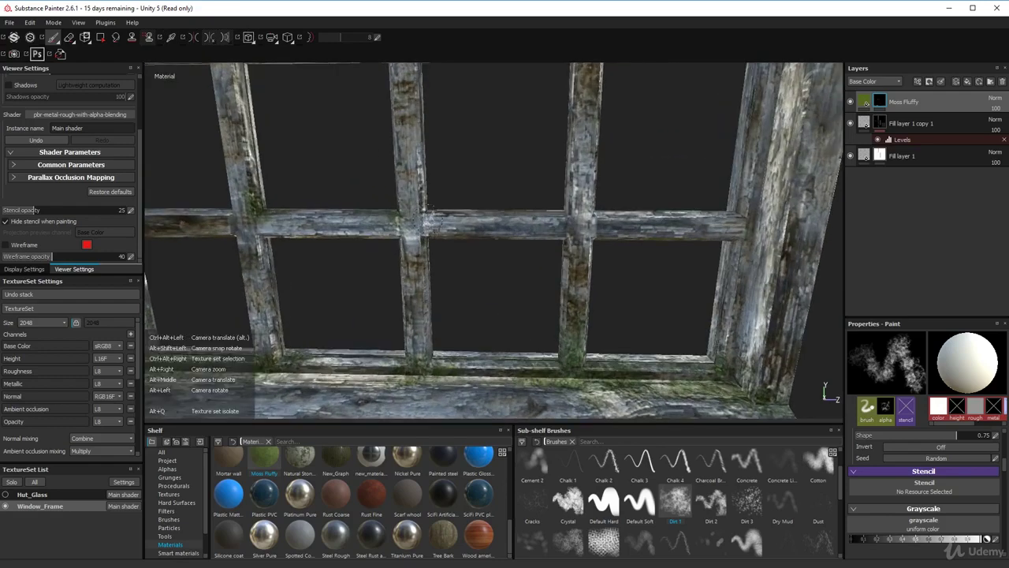
left_click_drag(432, 211, 424, 209)
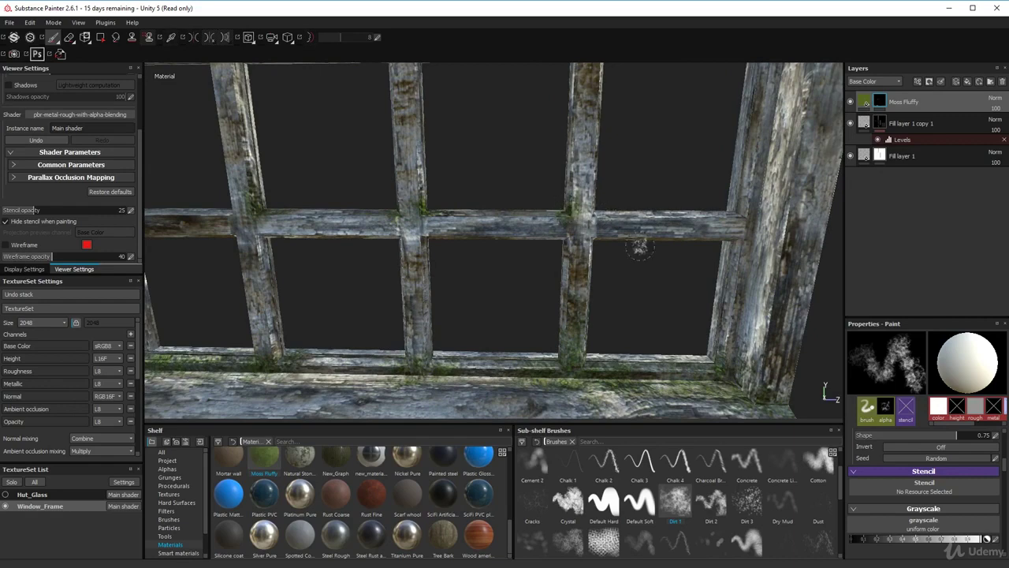
mouse_move(639, 248)
left_mouse_down("alt")
mouse_move(569, 246)
mouse_move(769, 243)
left_mouse_up("alt")
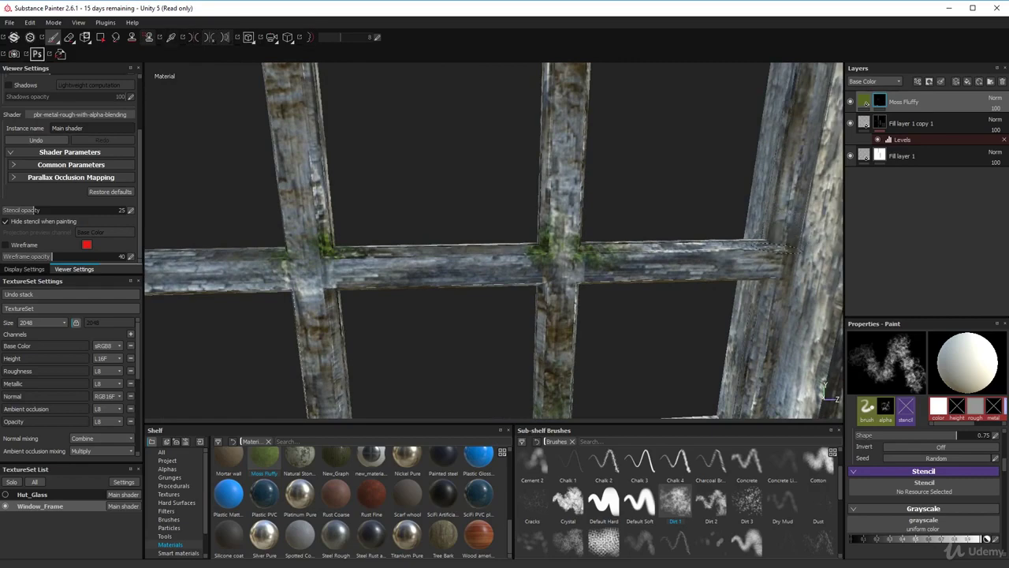
left_click_drag(733, 319, 538, 250, "alt")
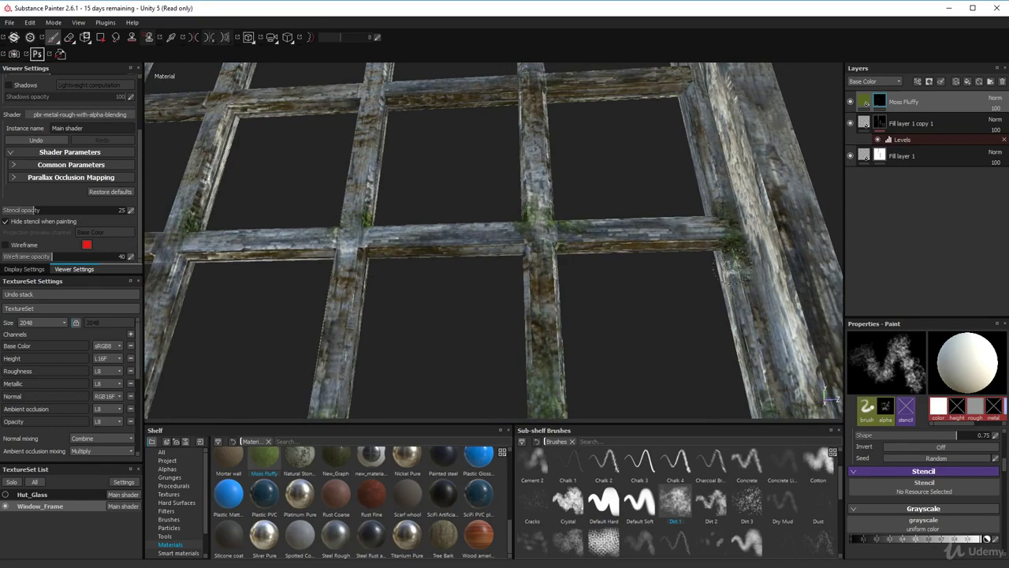
left_click_drag(682, 305, 363, 302, "alt")
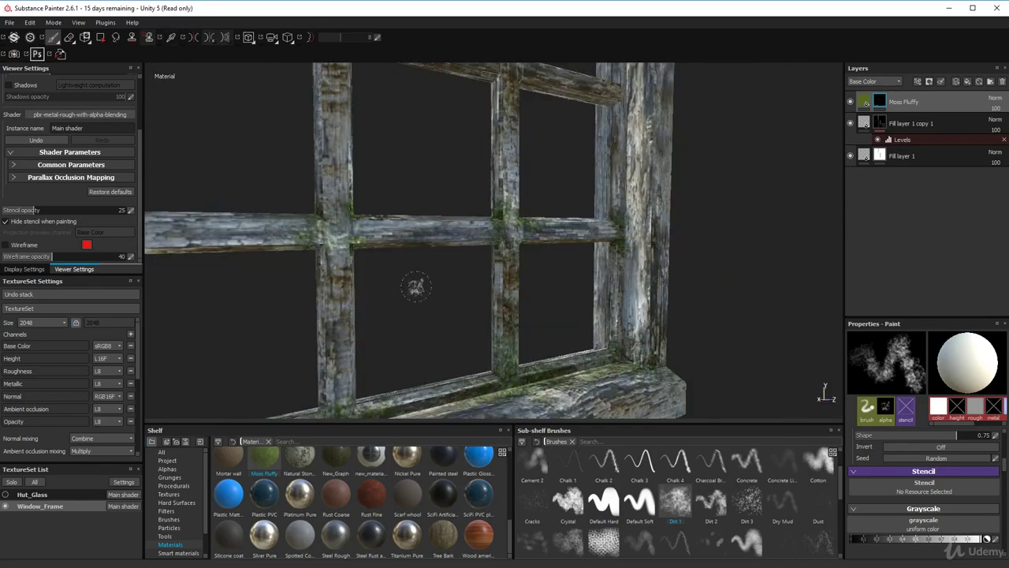
- Paint moss at the left end of the lowest crossbar and up the lower inner side of the left outer post
left_click_drag(417, 286, 413, 318, "alt")
scroll(346, 272, "down", 5)
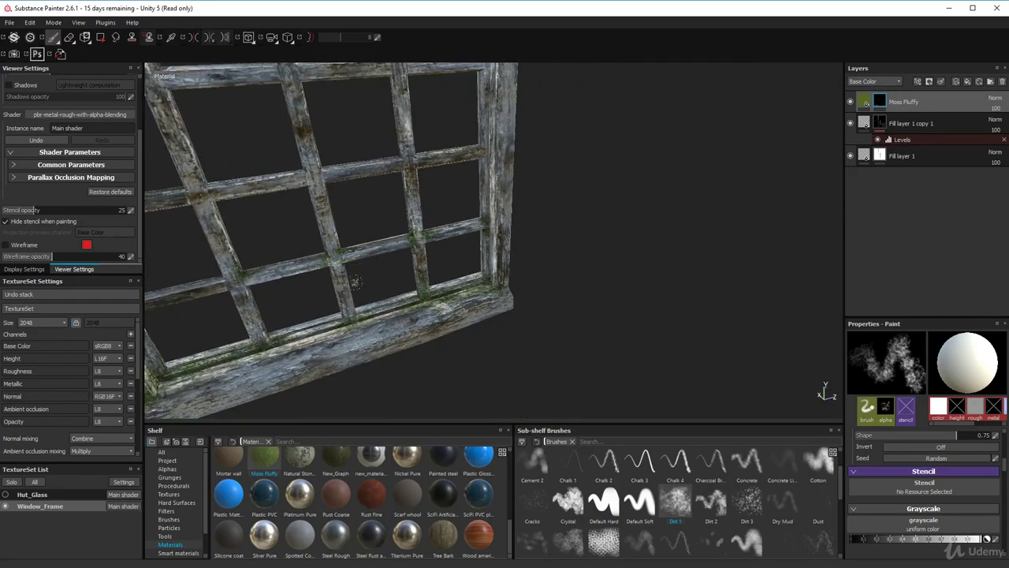
left_click_drag(355, 281, 322, 235, "alt")
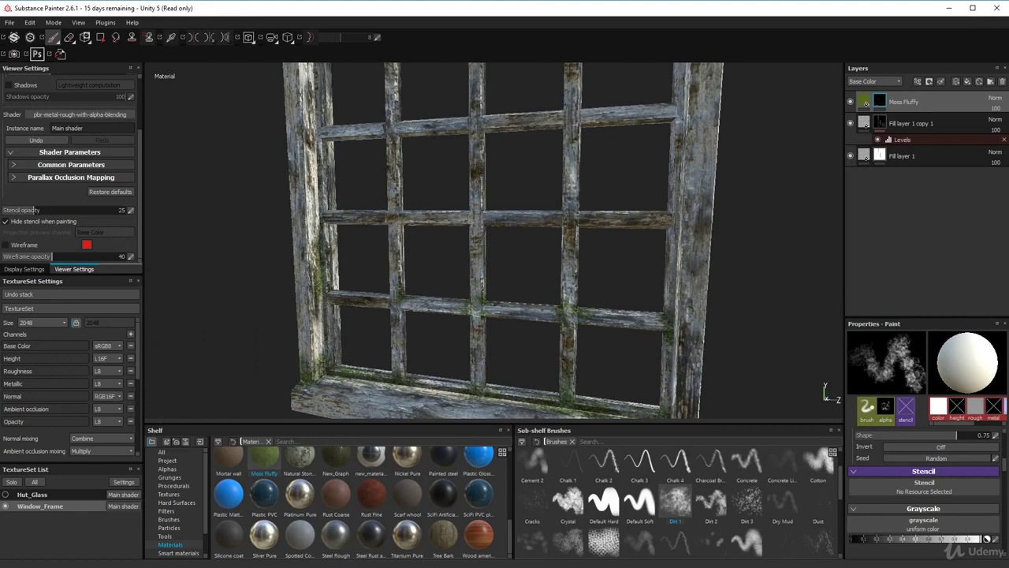
left_click_drag(364, 253, 407, 241, "alt")
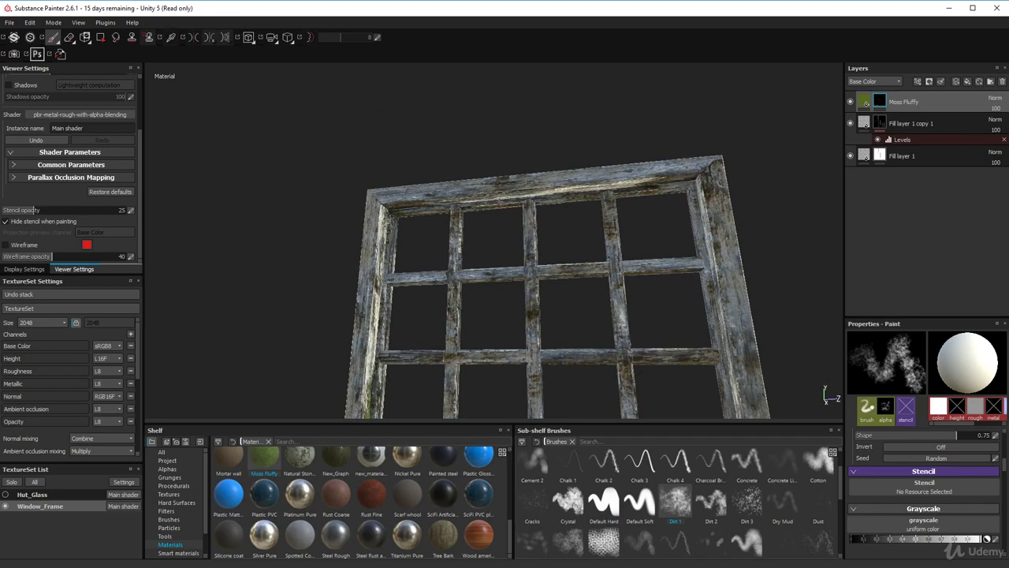
- Paint moss into the frame's top inner corners and down the inner side of the right outer post
left_click_drag(430, 209, 501, 207, "alt")
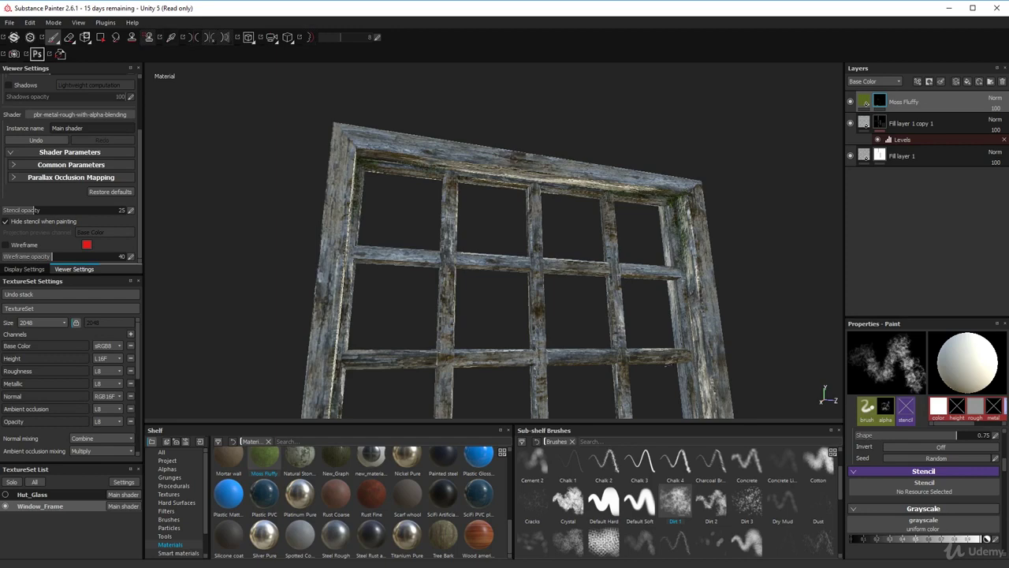
left_click_drag(664, 367, 636, 290, "alt")
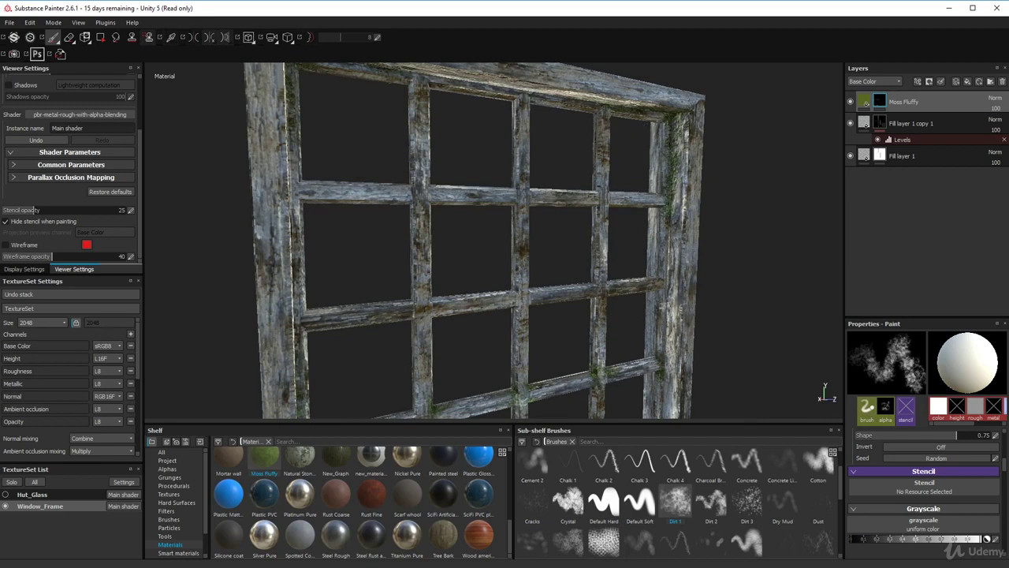
left_click_drag(684, 299, 649, 303, "alt")
middle_click_drag(648, 302, 623, 238, "alt")
mouse_move(595, 246)
left_mouse_down("alt")
mouse_move(604, 238)
mouse_move(589, 239)
left_mouse_up("alt")
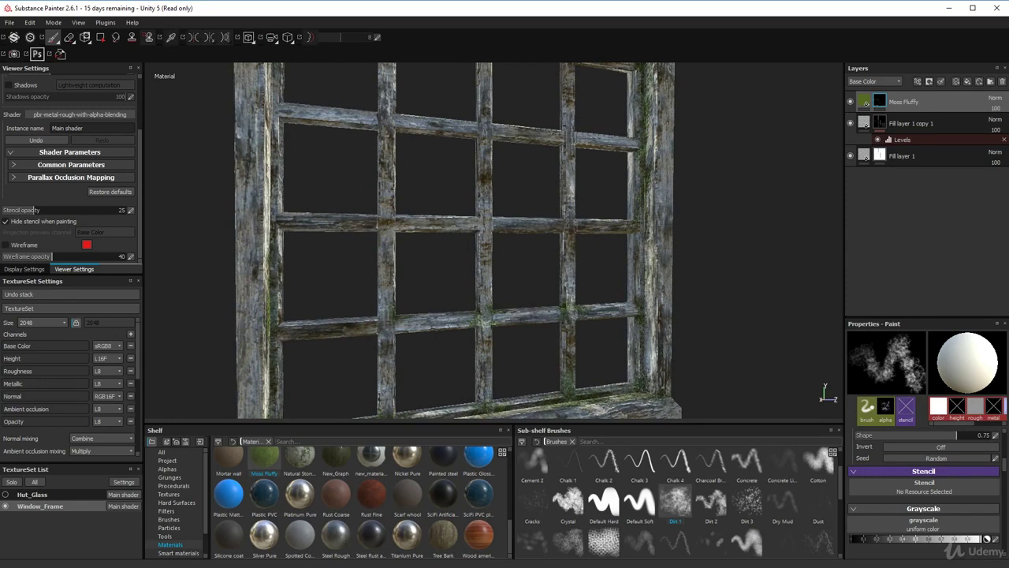
- Paint more moss along the inner side of the left outer post
left_click_drag(610, 228, 265, 211, "alt")
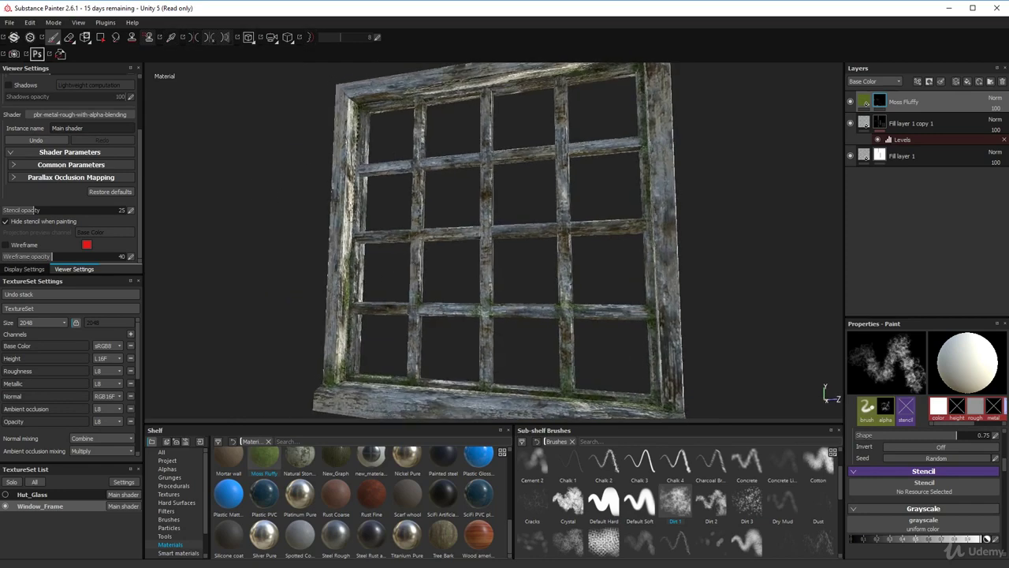
key("shift")
left_click(351, 276, "shift")
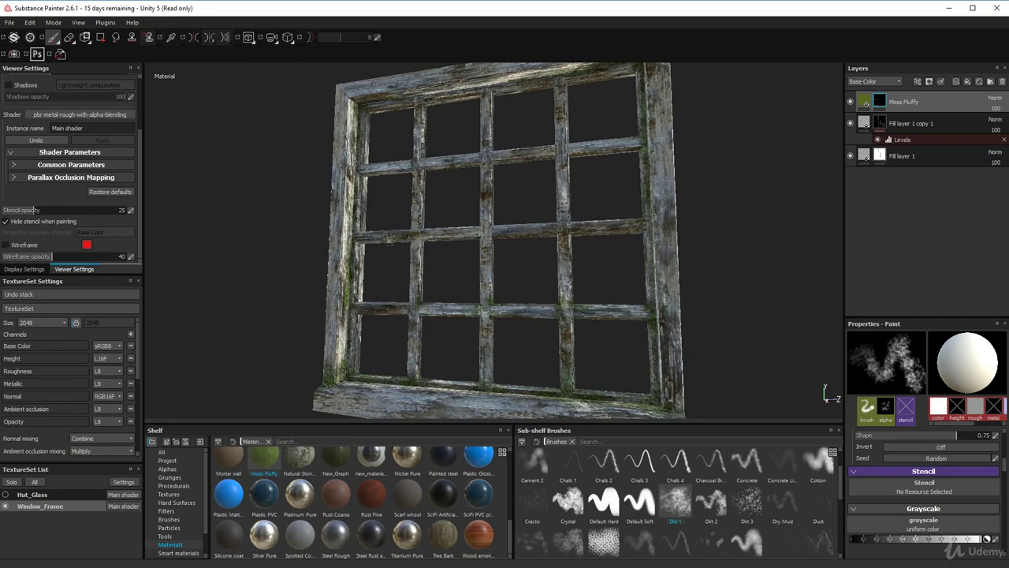
- Paint light moss on the joints of the middle crossbar with the uprights and outer posts
left_click_drag(389, 241, 552, 334, "alt")
scroll(516, 319, "down", 4)
scroll(524, 340, "up", 2)
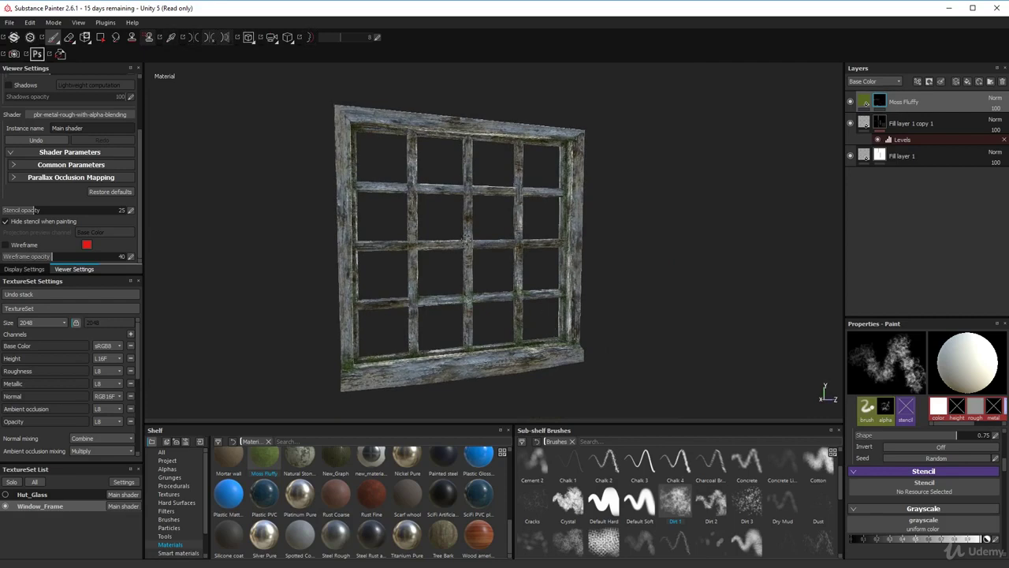
left_click_drag(466, 257, 570, 327, "alt")
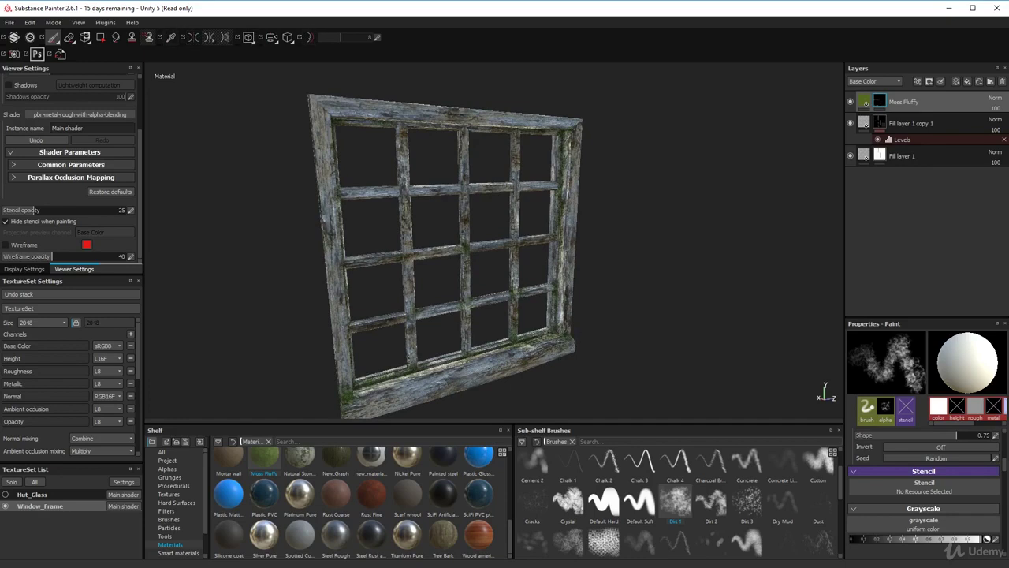
left_click_drag(536, 303, 483, 299, "alt")
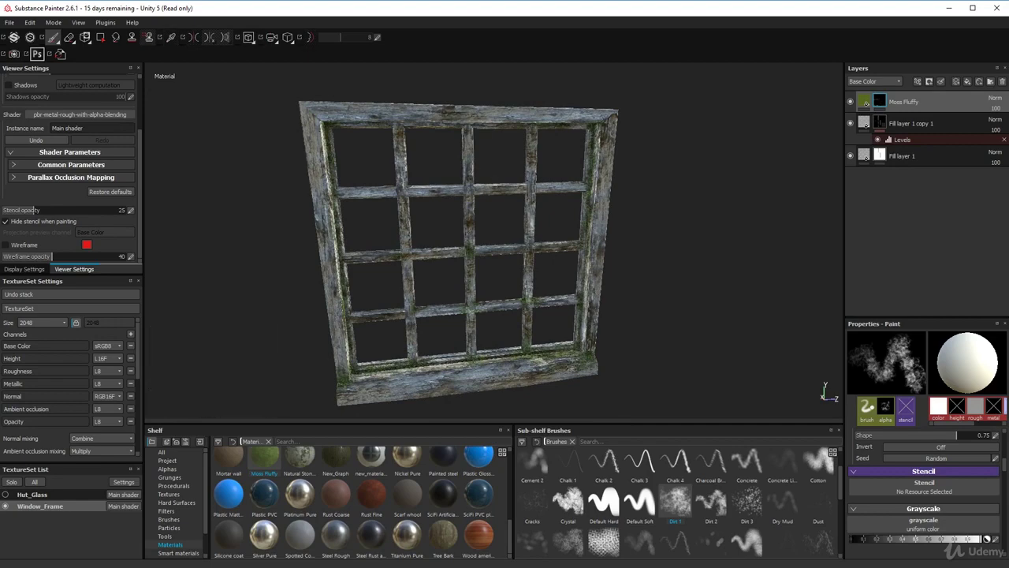
left_click_drag(552, 352, 511, 323, "alt")
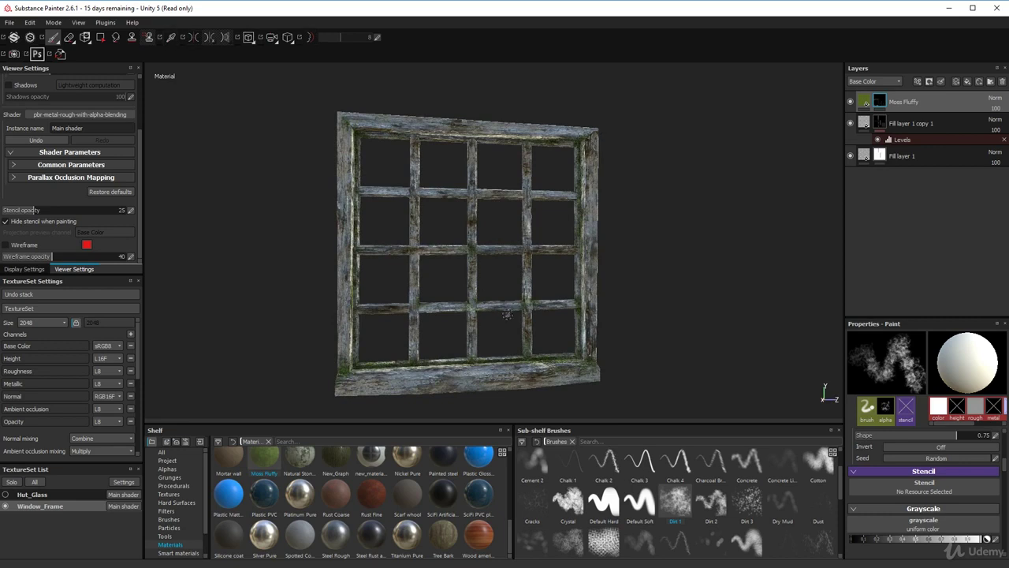
- Examine the moss coverage on the whole window frame from several angles and distances
scroll(507, 315, "down", 5)
left_click_drag(590, 346, 699, 375, "alt")
scroll(506, 333, "up", 5)
mouse_move(506, 333)
left_mouse_down("alt")
mouse_move(561, 305)
mouse_move(495, 284)
mouse_move(349, 305)
mouse_move(333, 279)
mouse_move(503, 286)
mouse_move(497, 340)
left_mouse_up("alt")
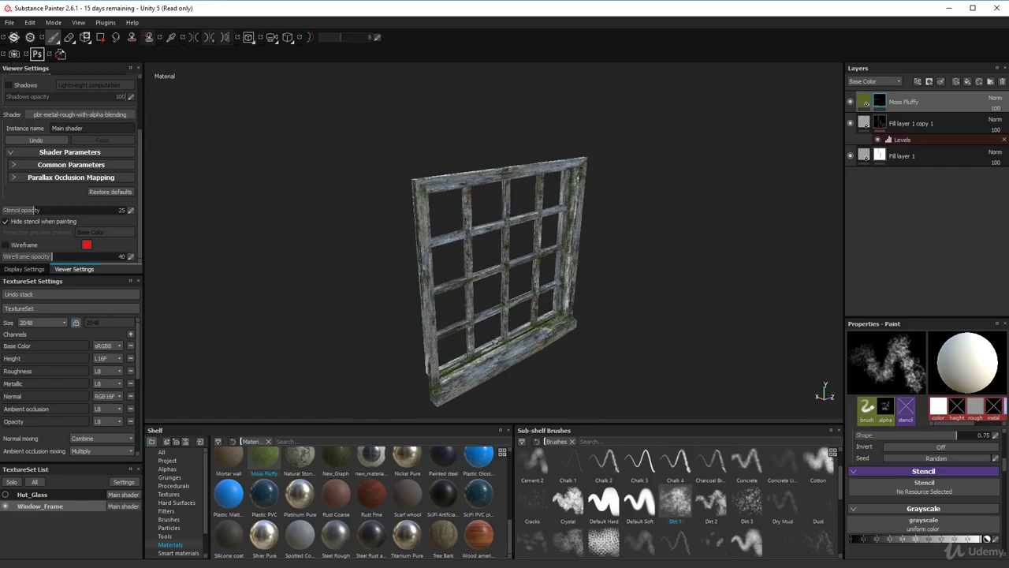
left_click_drag(473, 253, 426, 253, "alt")
left_click_drag(525, 265, 446, 272, "alt")
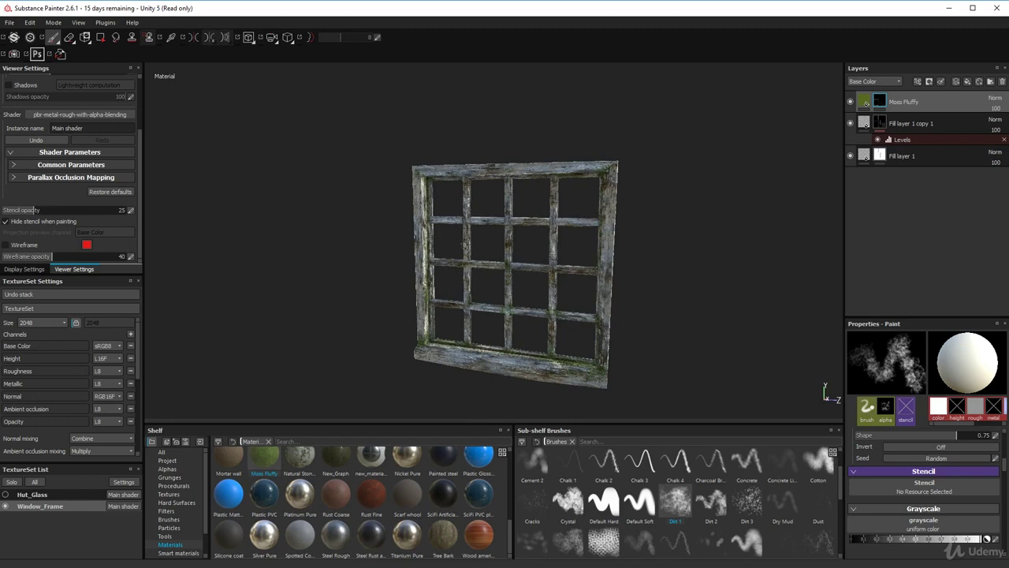
left_click_drag(552, 241, 497, 237, "alt")
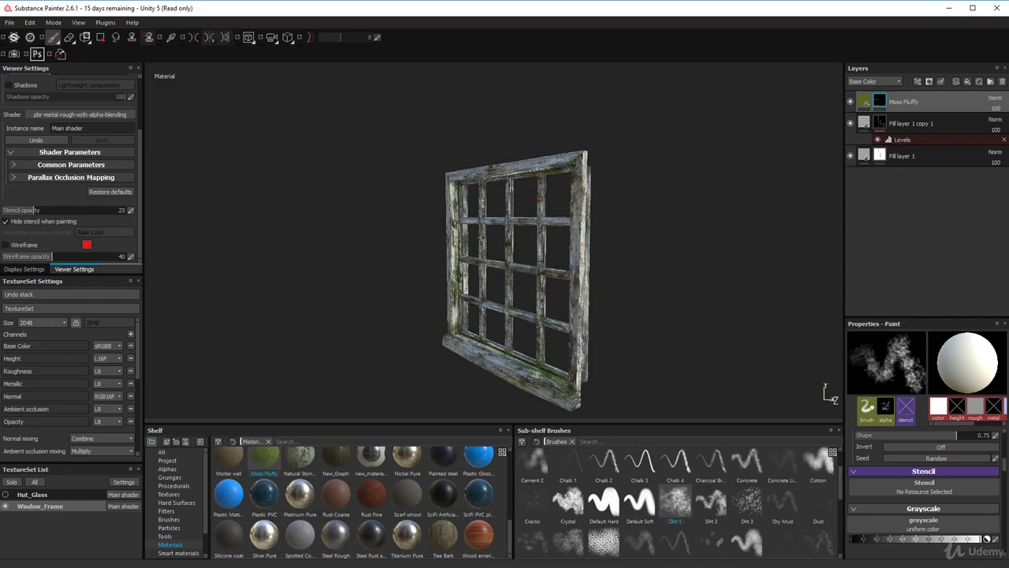
left_click_drag(444, 257, 694, 249, "alt")
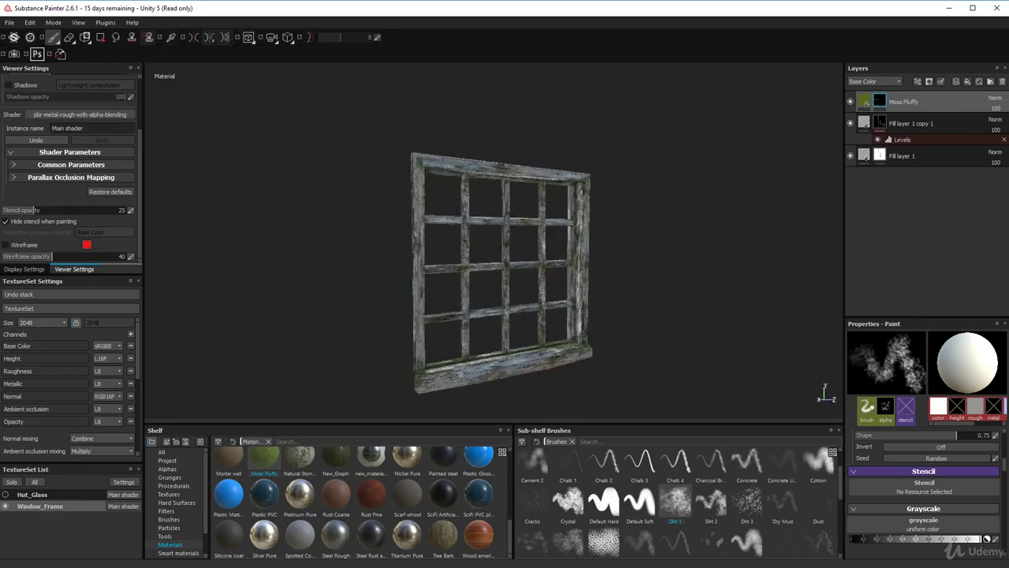
middle_click_drag(462, 373, 483, 285, "alt")
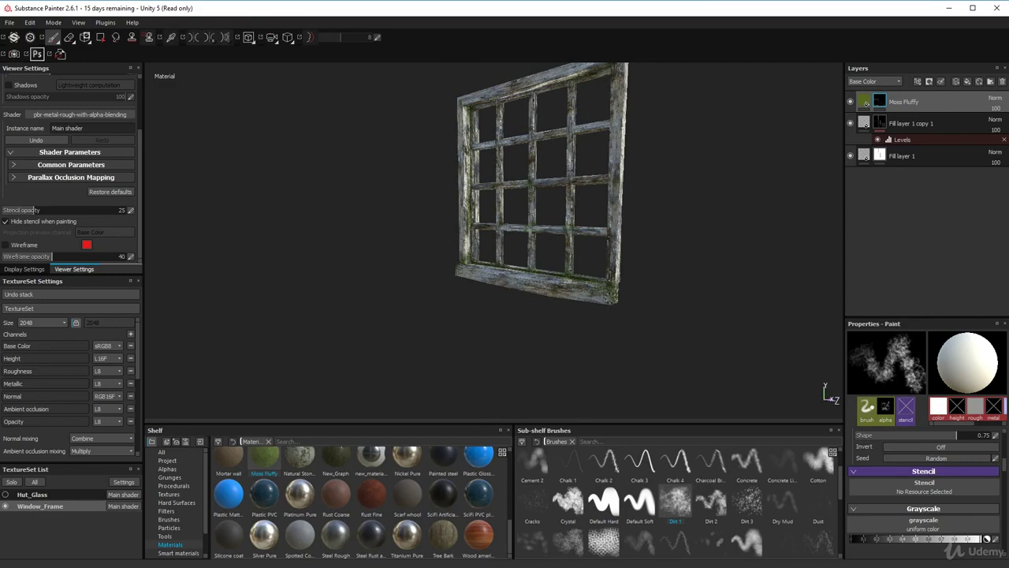
left_click_drag(554, 346, 753, 333, "alt")
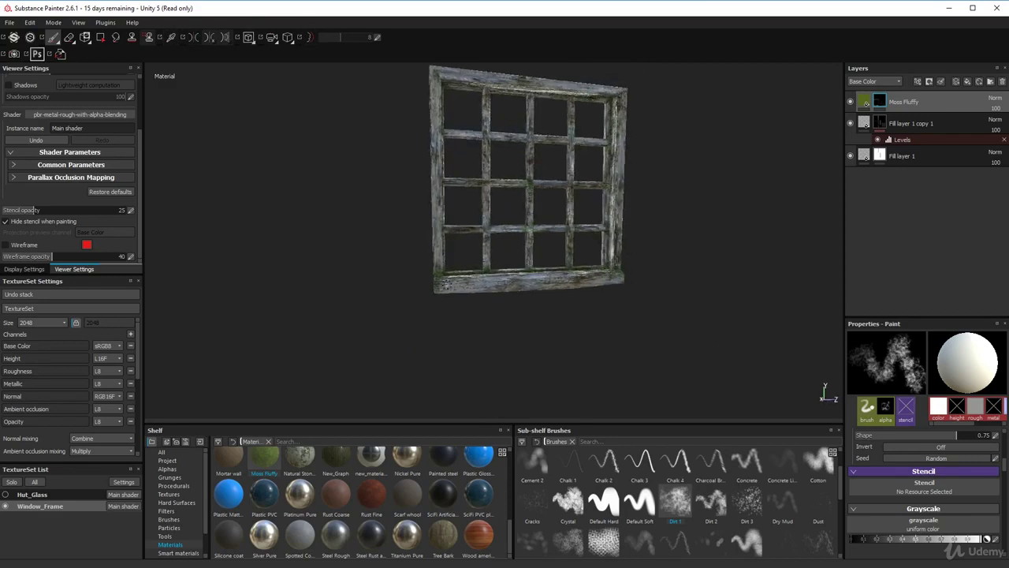